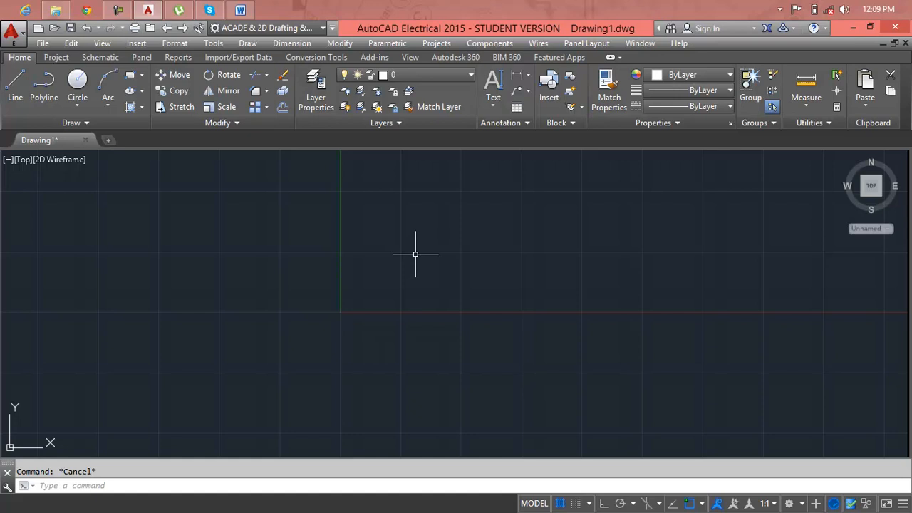
Draw a freehand-sized circle just left of the green Y axis, above the red X axis
{"action": "type", "text": "RE"}
{"action": "key", "text": "Escape"}
{"action": "type", "text": "c"}
{"action": "key", "text": "Return"}
{"action": "left_click", "coordinate": [282, 243]}
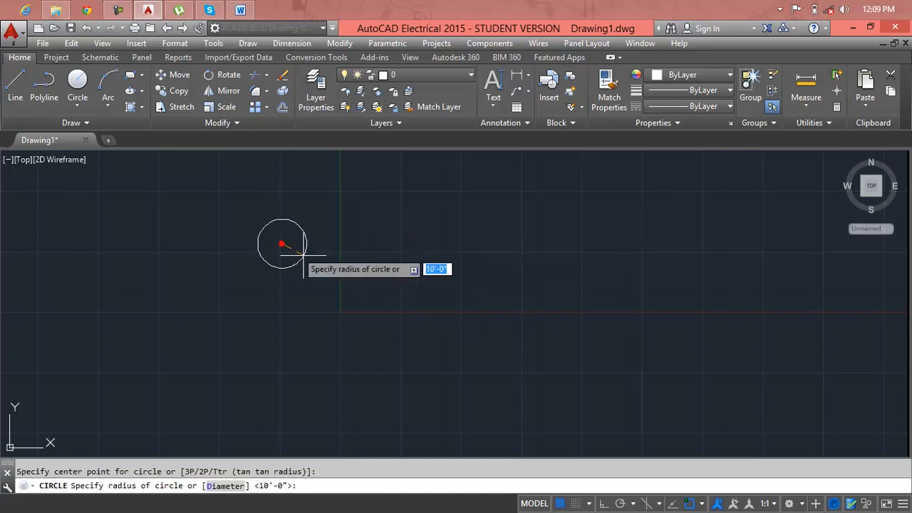
{"action": "left_click", "coordinate": [336, 280]}
Draw a rectangle to the right of the circle, extending slightly below the X axis
{"action": "type", "text": "REx"}
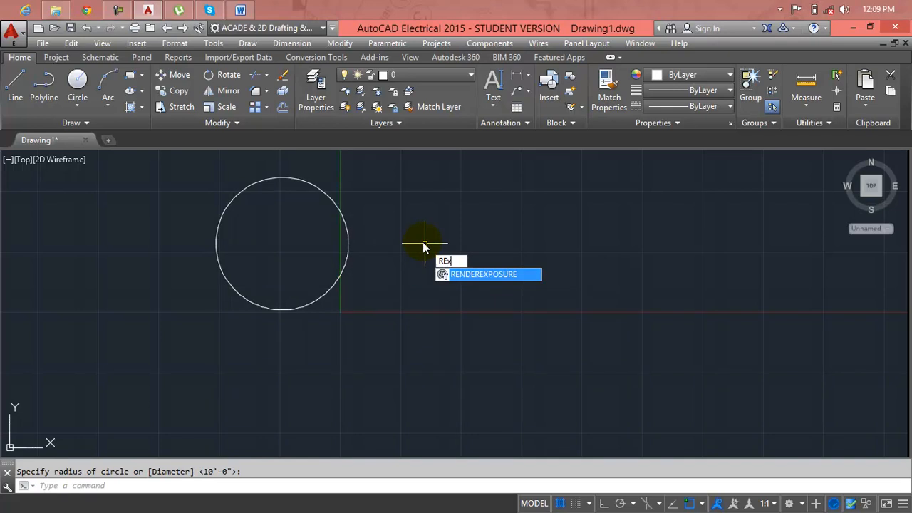
{"action": "key", "text": "BackSpace"}
{"action": "type", "text": "C"}
{"action": "key", "text": "Return"}
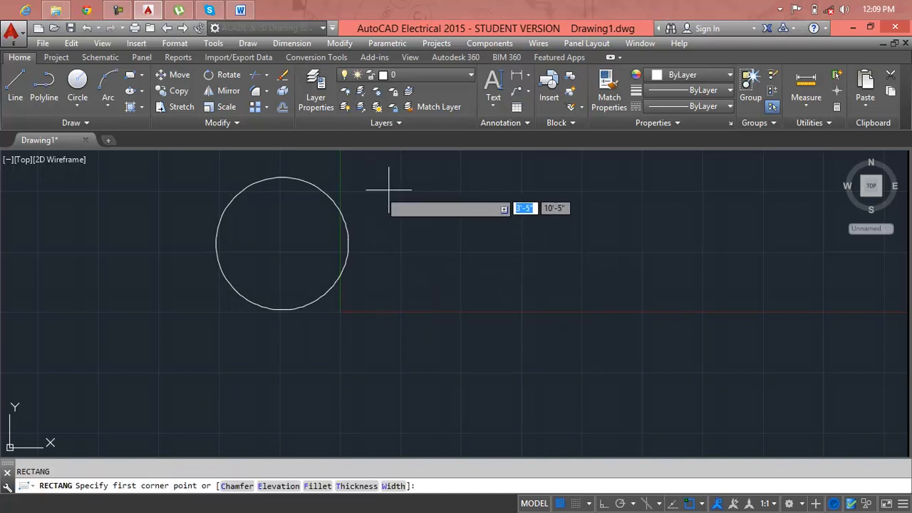
{"action": "left_click", "coordinate": [415, 186]}
{"action": "left_click", "coordinate": [605, 325]}
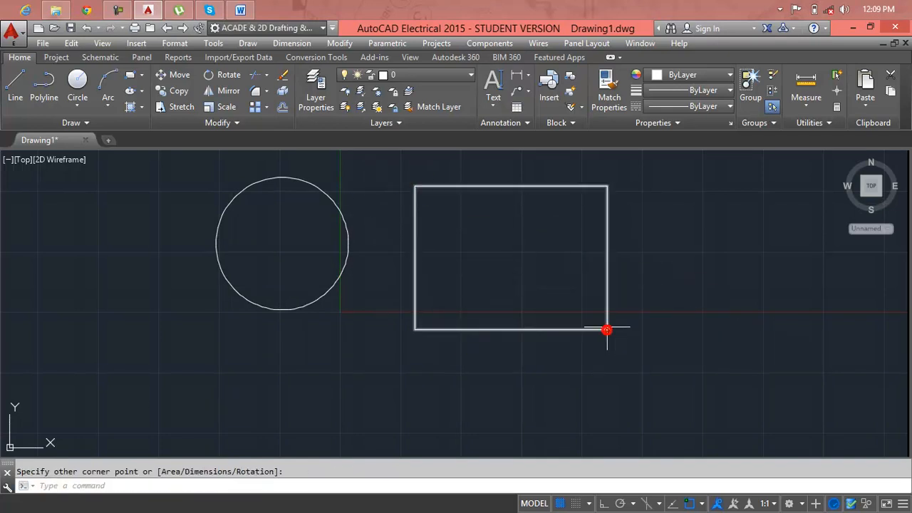
Draw a three-point arc to the right of the rectangle, bulging upward
{"action": "middle_click_drag", "start_coordinate": [605, 325], "coordinate": [493, 332]}
{"action": "type", "text": "a"}
{"action": "key", "text": "Return"}
{"action": "left_click", "coordinate": [562, 306]}
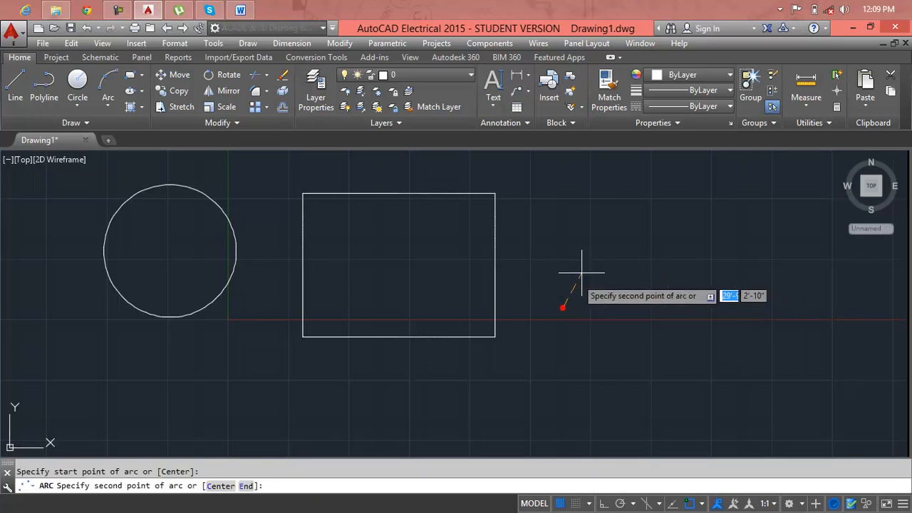
{"action": "left_click", "coordinate": [616, 219]}
{"action": "left_click", "coordinate": [867, 228]}
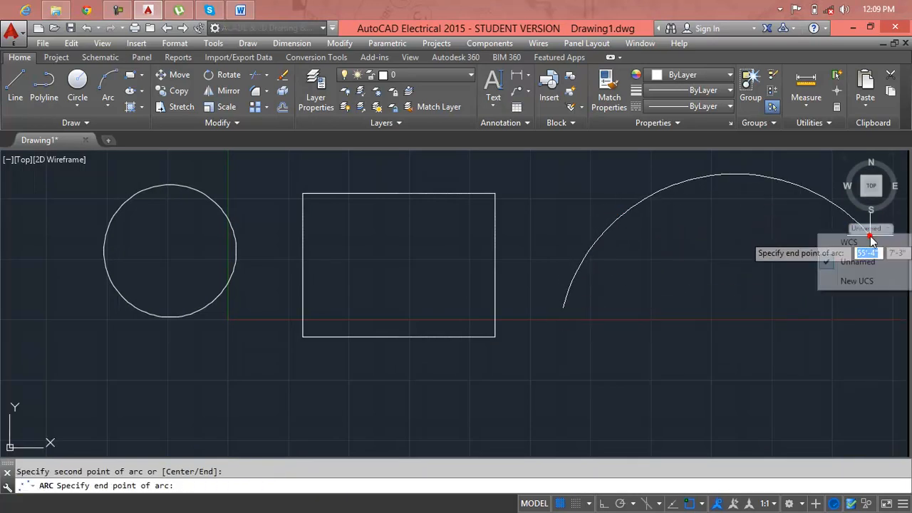
{"action": "left_click", "coordinate": [788, 208]}
{"action": "left_click", "coordinate": [788, 207]}
{"action": "key", "text": "Escape"}
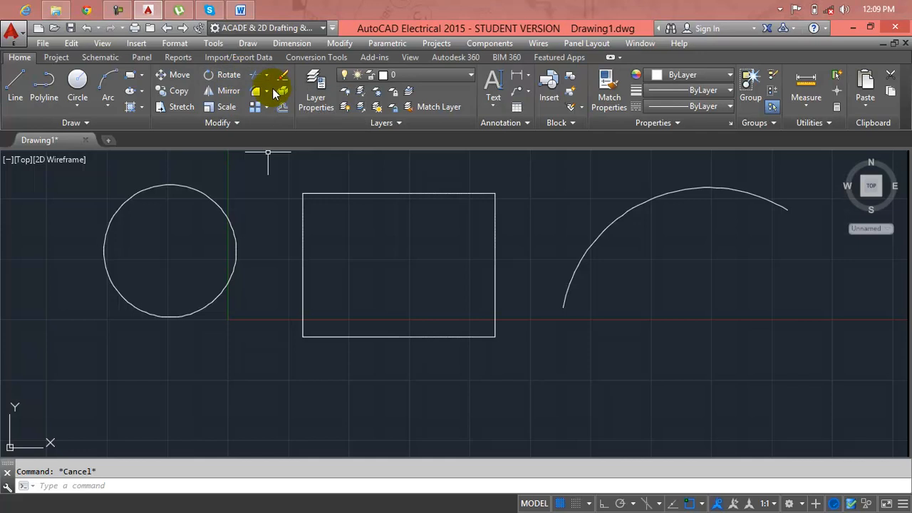
Move the circle by its centre grip so that it overlaps the rectangle's left edge
{"action": "middle_click_drag", "start_coordinate": [258, 225], "coordinate": [368, 275]}
{"action": "left_click", "coordinate": [271, 233]}
{"action": "left_click", "coordinate": [279, 300]}
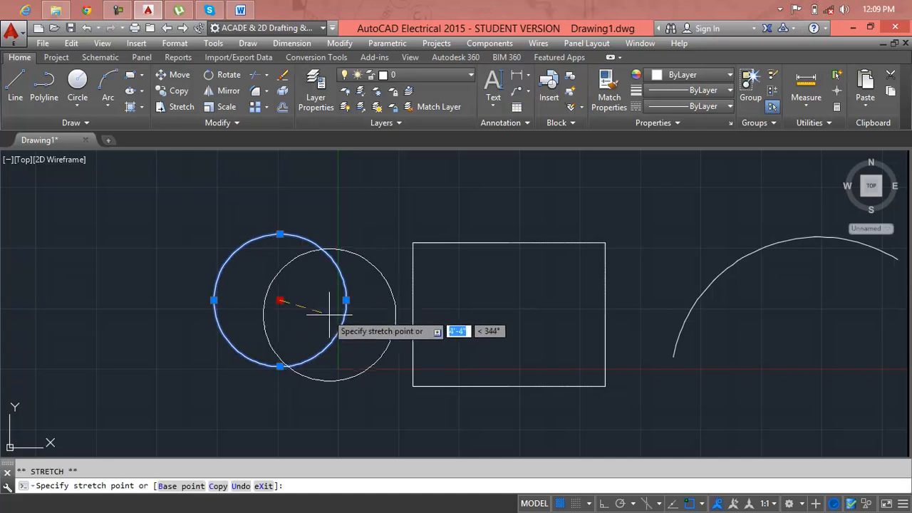
{"action": "left_click", "coordinate": [401, 319]}
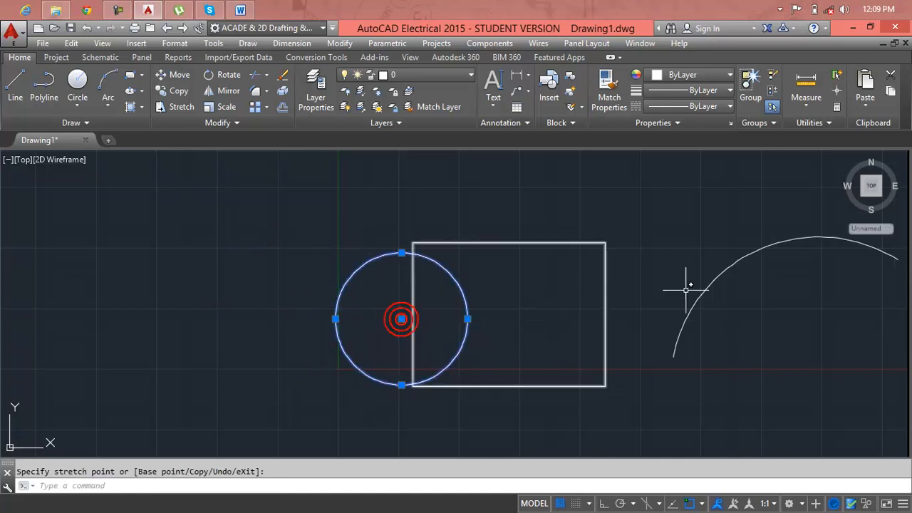
Stretch both arc endpoints so the arc starts inside the rectangle and crosses its right edge, then clear the selection
{"action": "left_click", "coordinate": [736, 261]}
{"action": "left_click", "coordinate": [773, 321]}
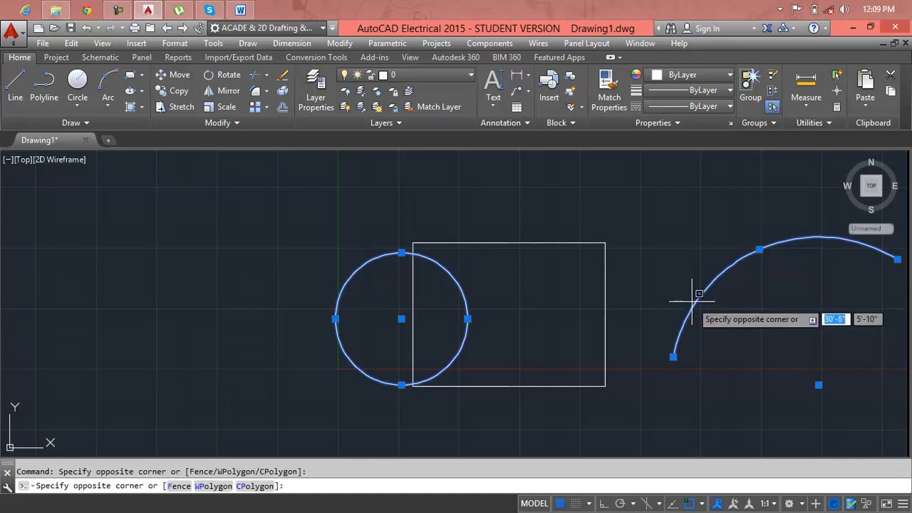
{"action": "left_click", "coordinate": [694, 299]}
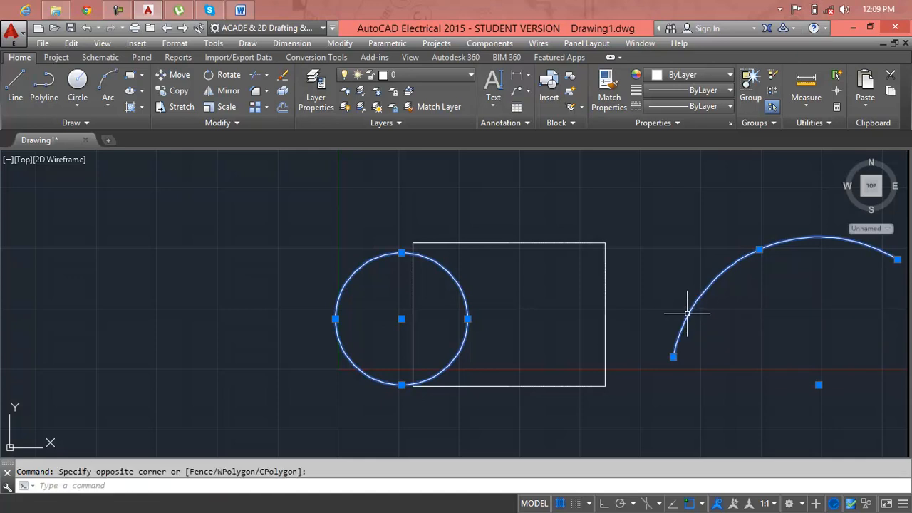
{"action": "left_click", "coordinate": [687, 314]}
{"action": "left_click", "coordinate": [673, 356]}
{"action": "left_click", "coordinate": [523, 346]}
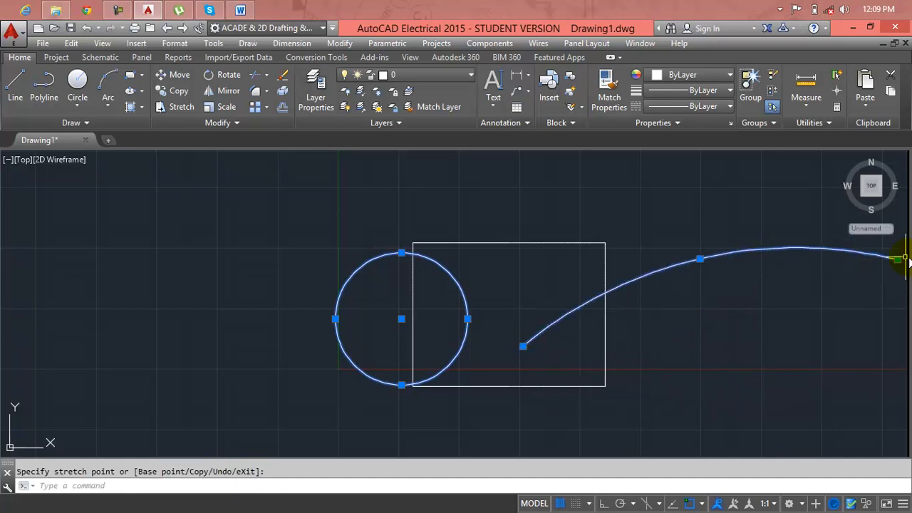
{"action": "left_click", "coordinate": [897, 259]}
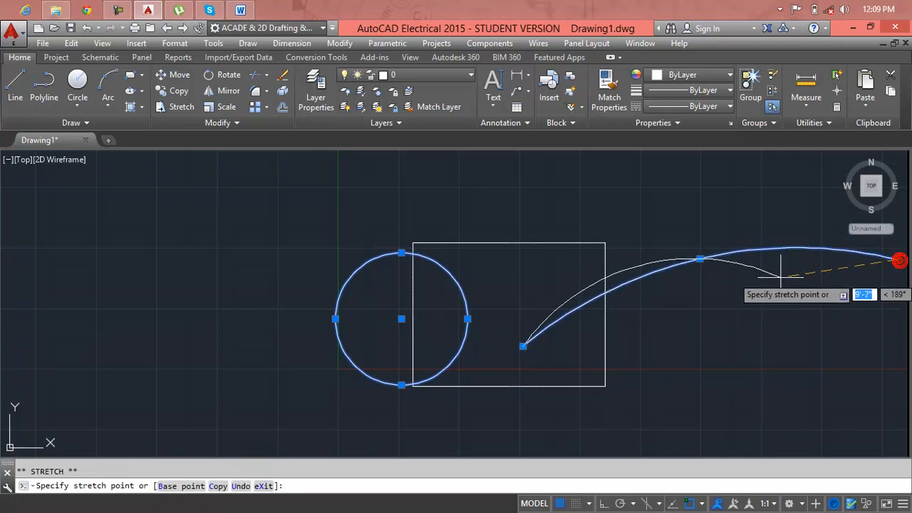
{"action": "left_click", "coordinate": [732, 283]}
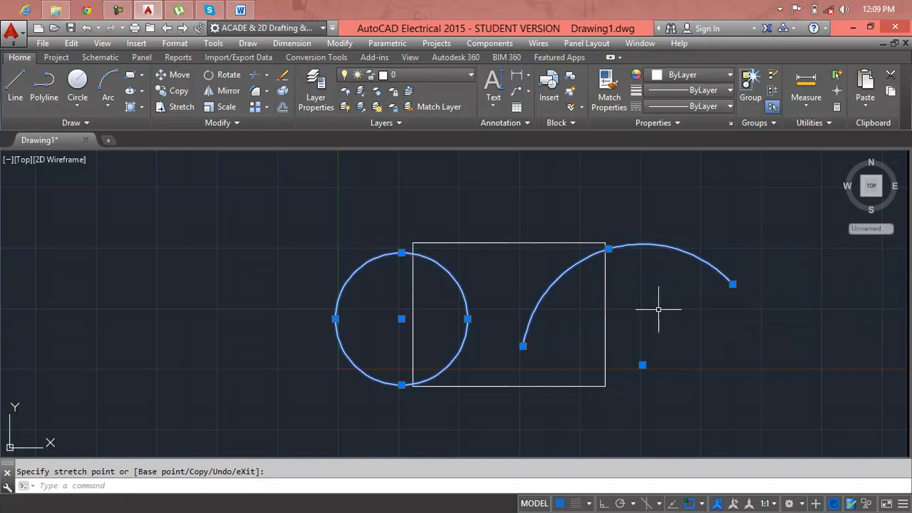
{"action": "key", "text": "Escape"}
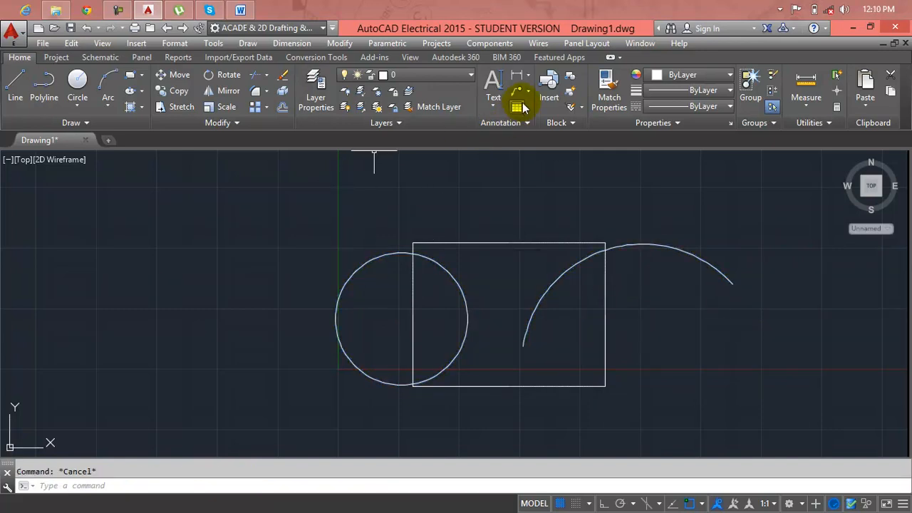
Place a multileader with its arrowhead at the circle's centre and its landing above and left of the circle
{"action": "left_click", "coordinate": [528, 94]}
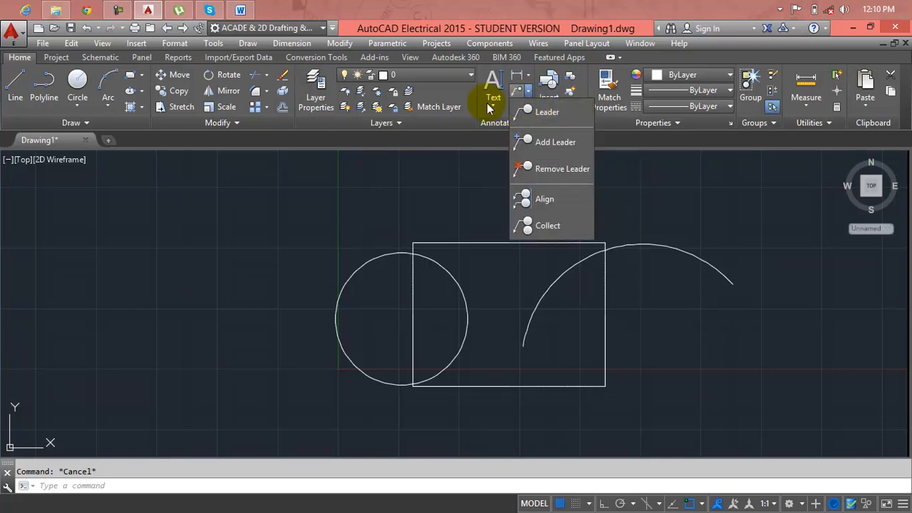
{"action": "left_click", "coordinate": [528, 76]}
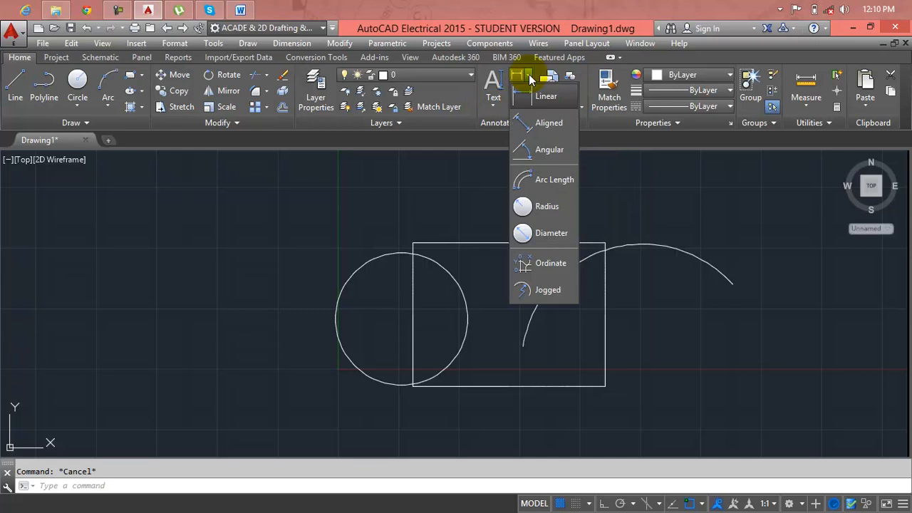
{"action": "left_click", "coordinate": [529, 79]}
{"action": "left_click", "coordinate": [529, 91]}
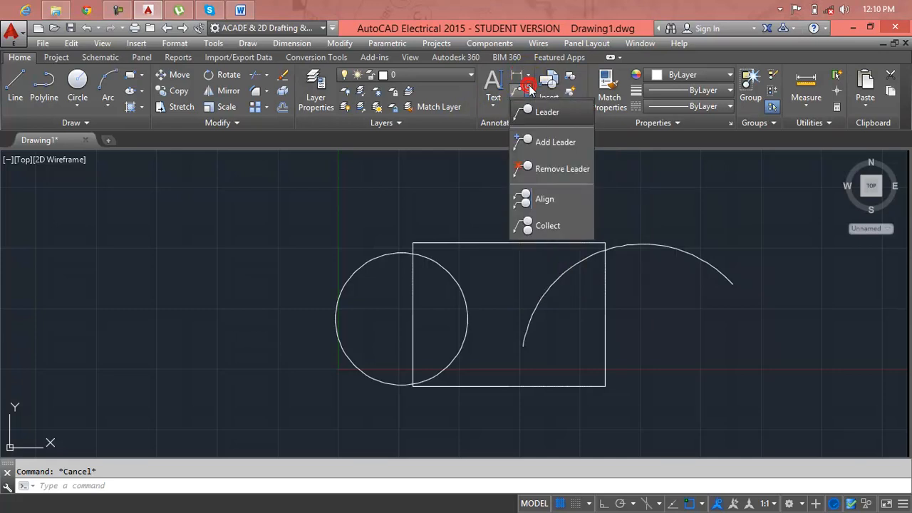
{"action": "left_click", "coordinate": [553, 114]}
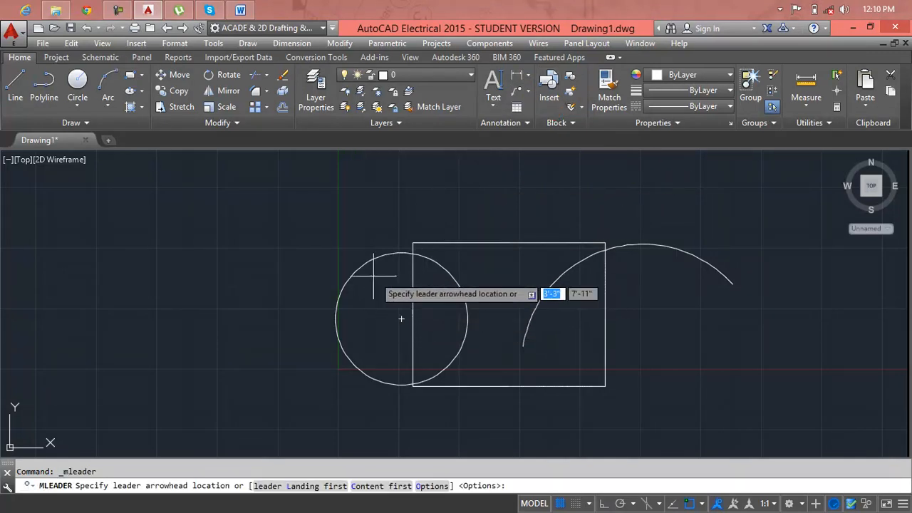
{"action": "left_click", "coordinate": [400, 318]}
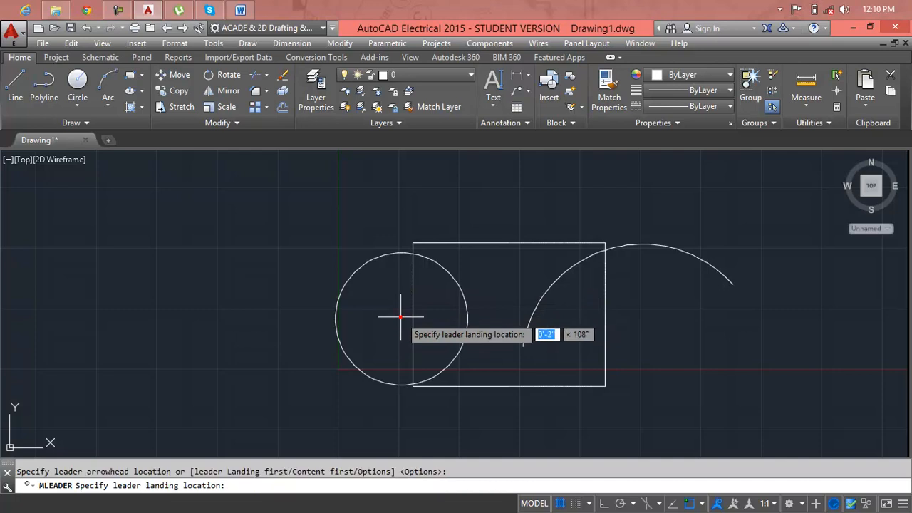
{"action": "left_click", "coordinate": [283, 233]}
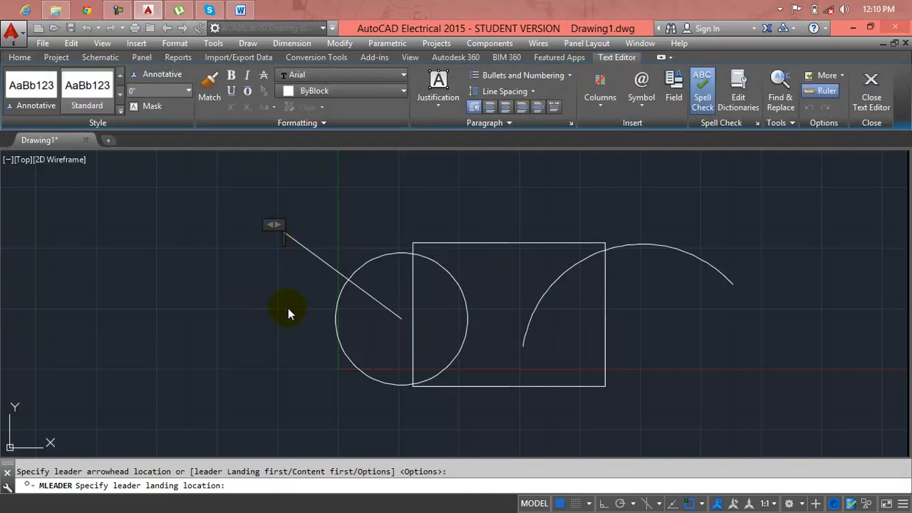
Enter "circle" as the leader's text and finish the annotation
{"action": "scroll", "coordinate": [282, 239], "scroll_direction": "up", "scroll_amount": 6}
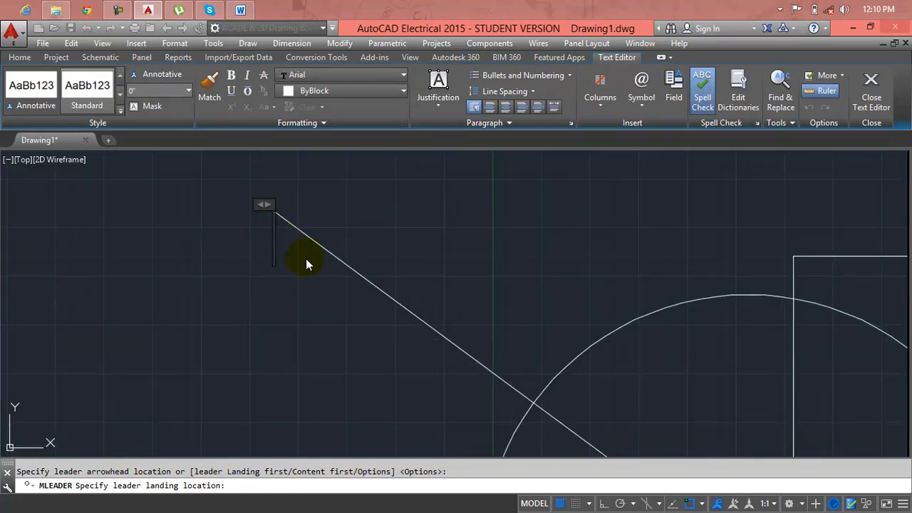
{"action": "type", "text": "circle"}
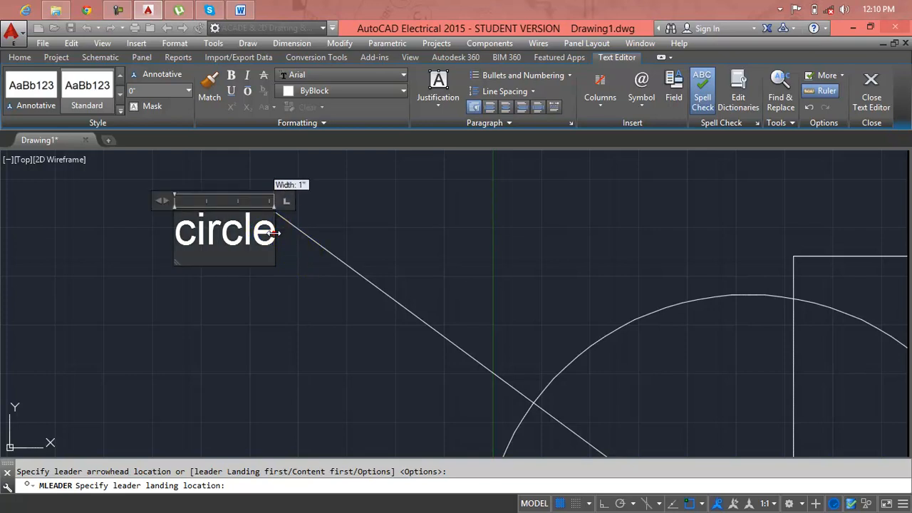
{"action": "left_click_drag", "start_coordinate": [274, 230], "coordinate": [129, 236]}
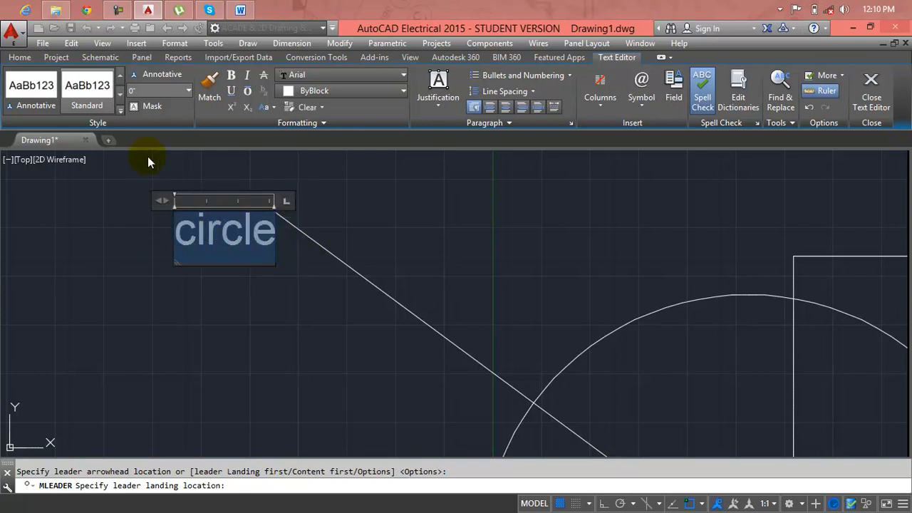
{"action": "left_click", "coordinate": [397, 176]}
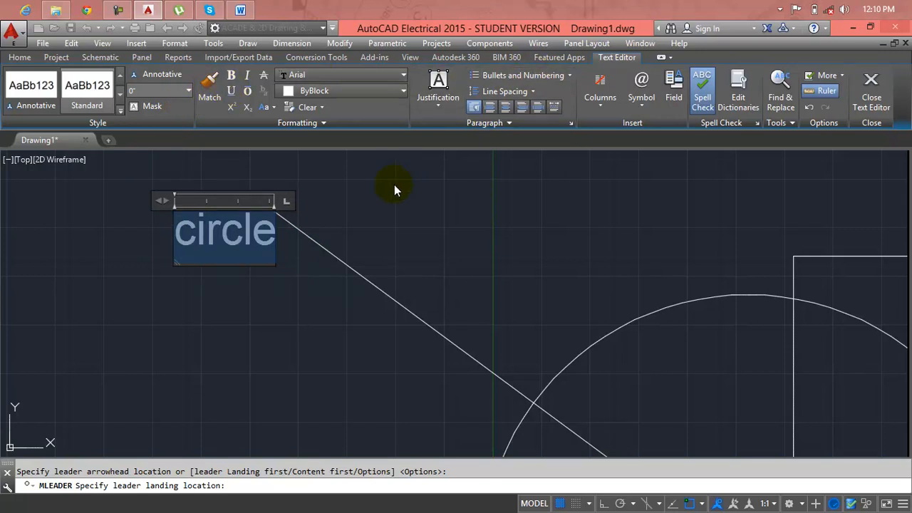
{"action": "scroll", "coordinate": [264, 208], "scroll_direction": "up", "scroll_amount": 5}
{"action": "scroll", "coordinate": [284, 210], "scroll_direction": "up", "scroll_amount": 3}
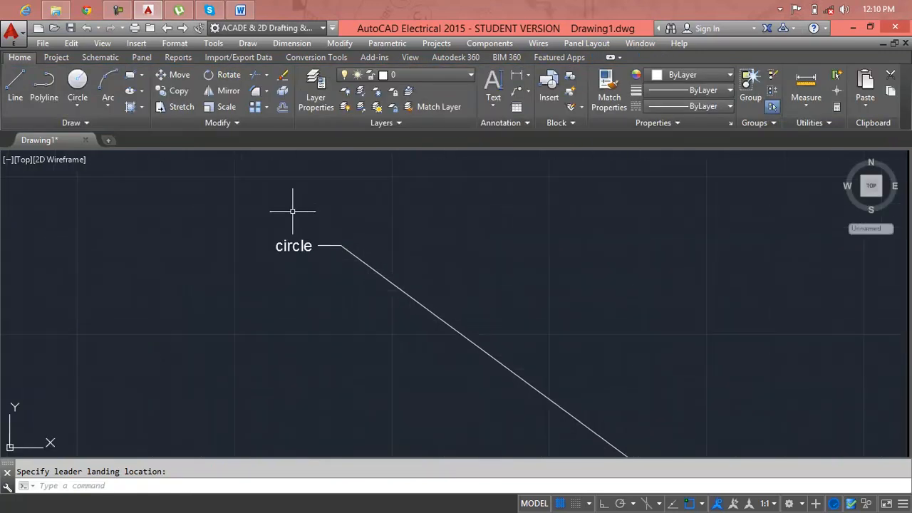
Set the text height of the leader label "circle" to 2'
{"action": "double_click", "coordinate": [295, 246]}
{"action": "left_click_drag", "start_coordinate": [314, 246], "coordinate": [271, 245]}
{"action": "left_click", "coordinate": [188, 91]}
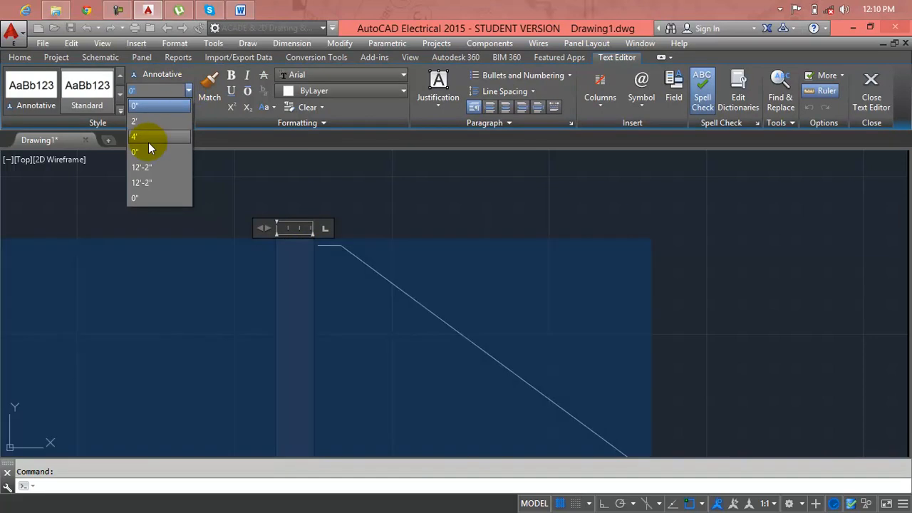
{"action": "left_click", "coordinate": [149, 124]}
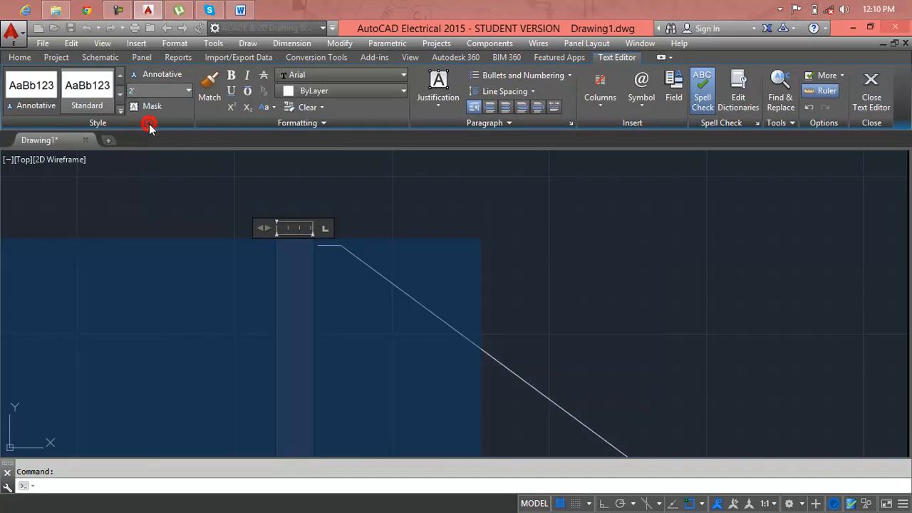
{"action": "left_click", "coordinate": [407, 217]}
{"action": "scroll", "coordinate": [407, 220], "scroll_direction": "down", "scroll_amount": 6}
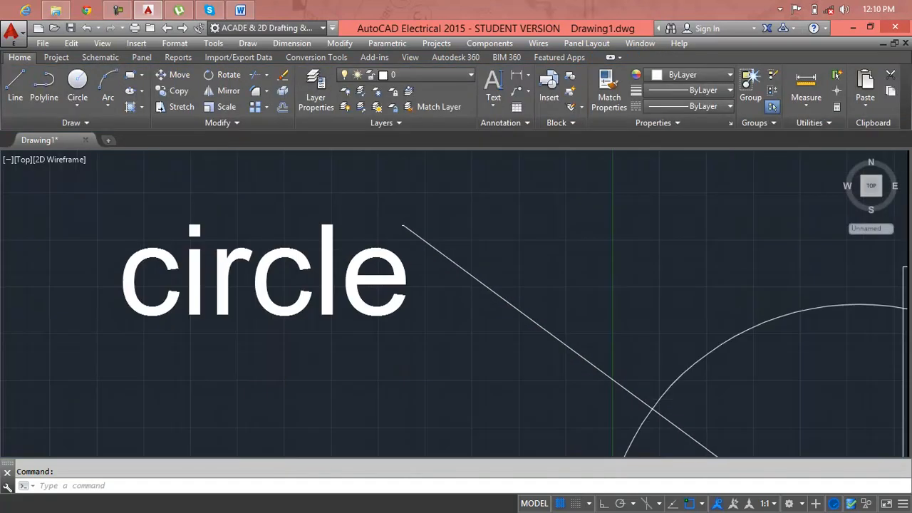
Try to set the text height of the leader label "circle" to 1'
{"action": "left_click", "coordinate": [397, 260]}
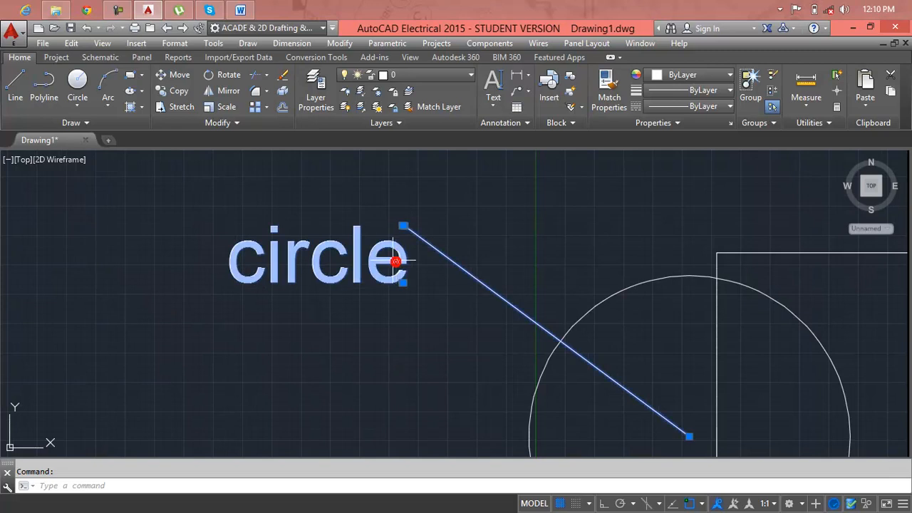
{"action": "double_click", "coordinate": [353, 258]}
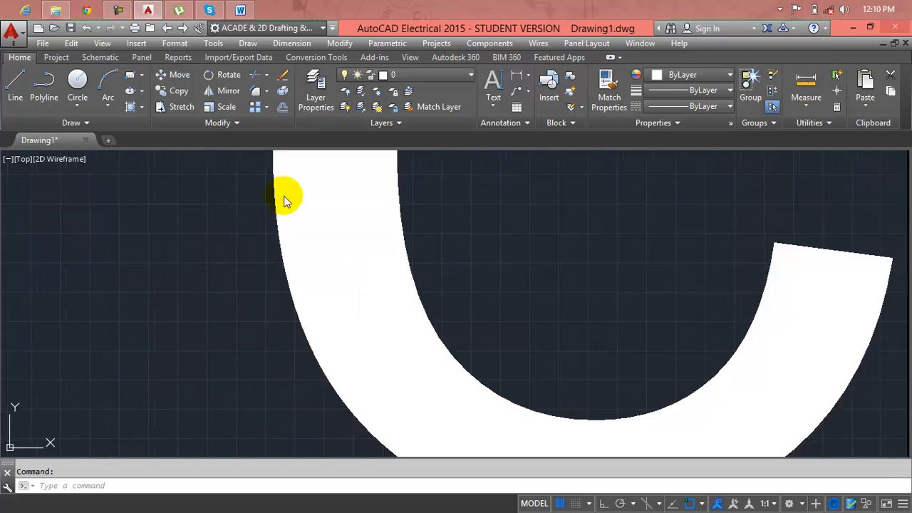
{"action": "left_click", "coordinate": [187, 92]}
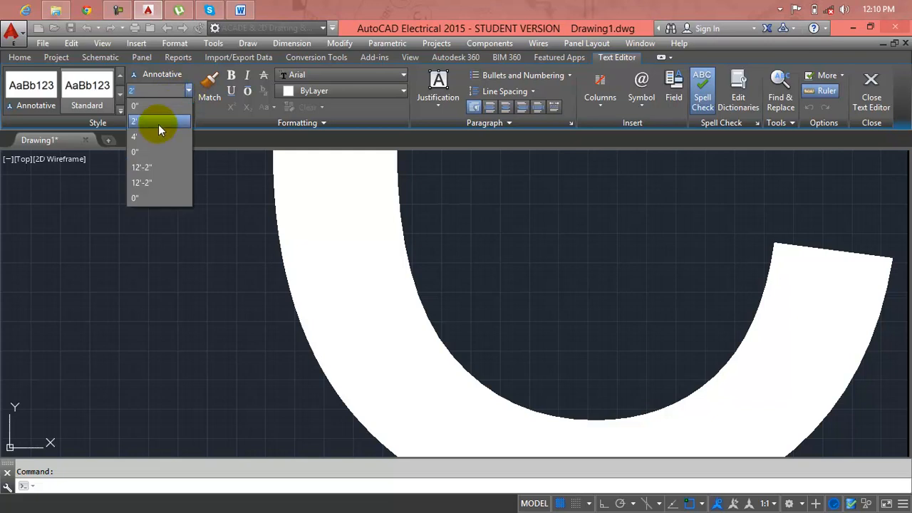
{"action": "left_click", "coordinate": [155, 92]}
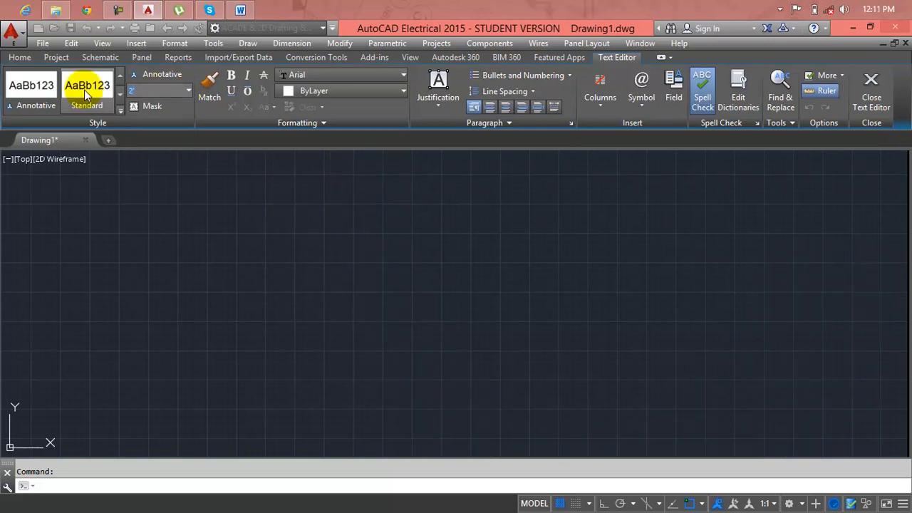
{"action": "type", "text": "1'"}
{"action": "key", "text": "Return"}
{"action": "scroll", "coordinate": [219, 266], "scroll_direction": "down", "scroll_amount": 3}
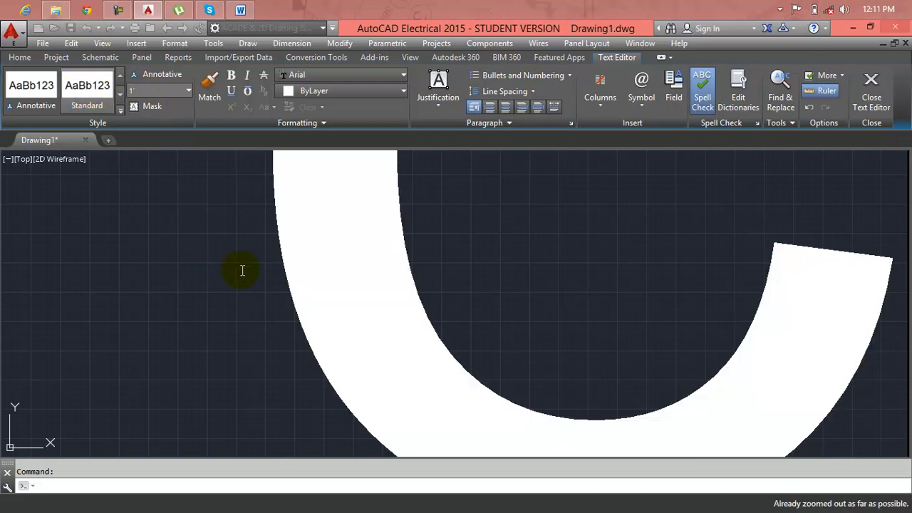
{"action": "left_click", "coordinate": [278, 268]}
{"action": "scroll", "coordinate": [276, 269], "scroll_direction": "down", "scroll_amount": 2}
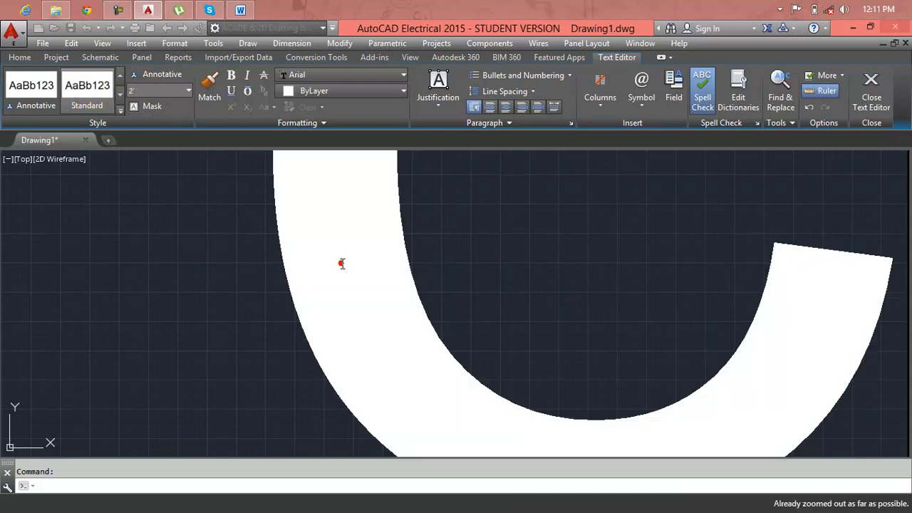
{"action": "key", "text": "Escape"}
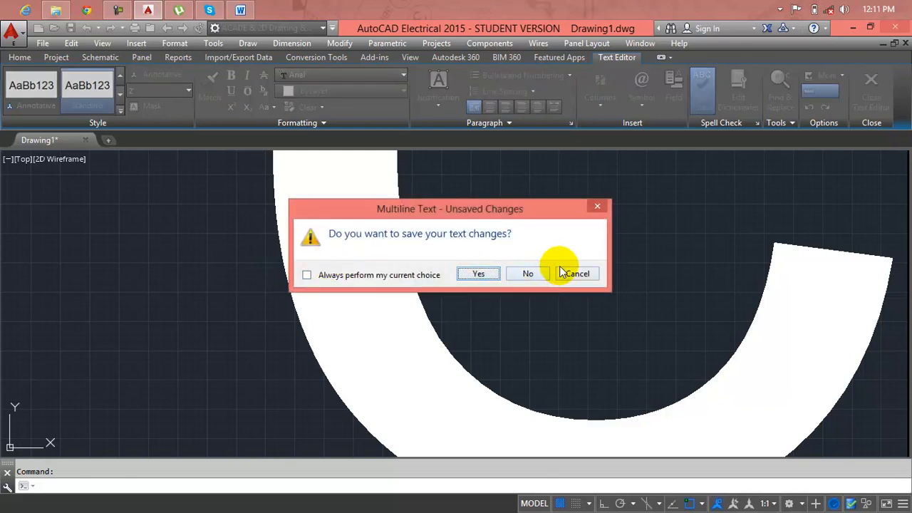
{"action": "left_click", "coordinate": [597, 207]}
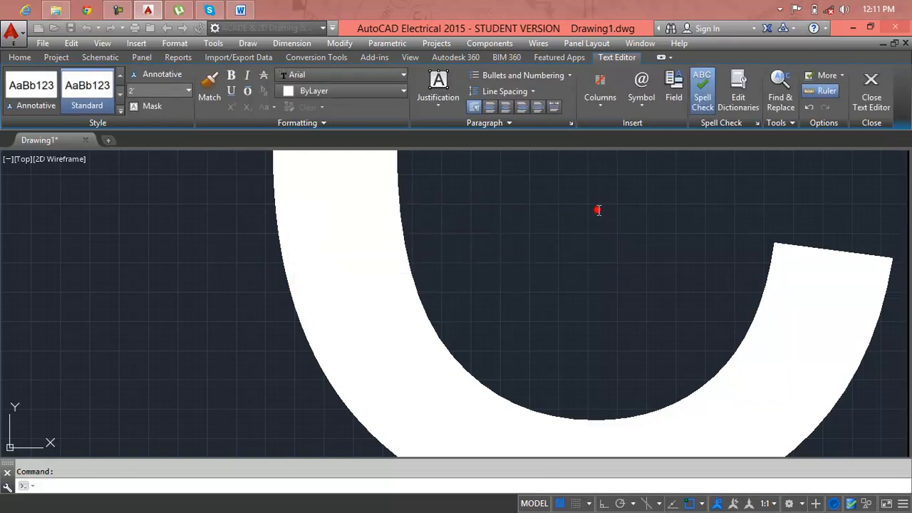
{"action": "left_click", "coordinate": [294, 206]}
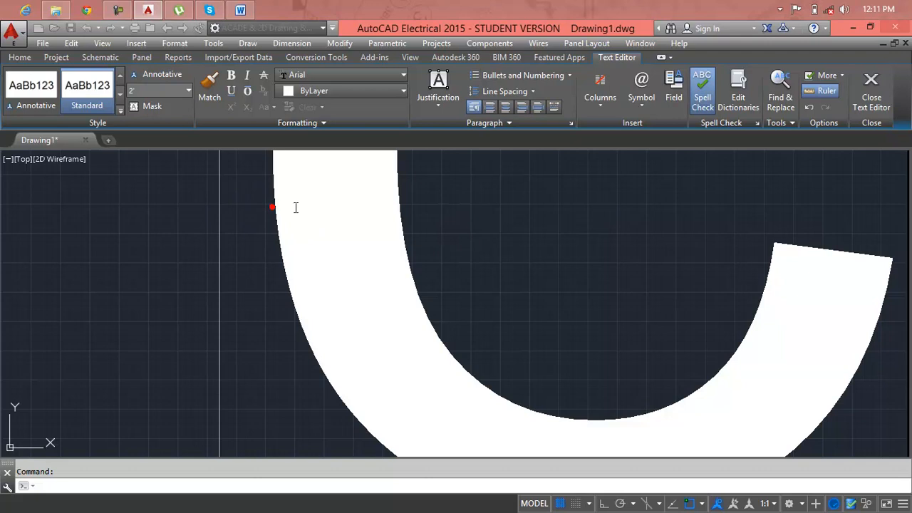
Try again to apply a 1' text height to the "circle" label that is open for editing
{"action": "left_click", "coordinate": [166, 96]}
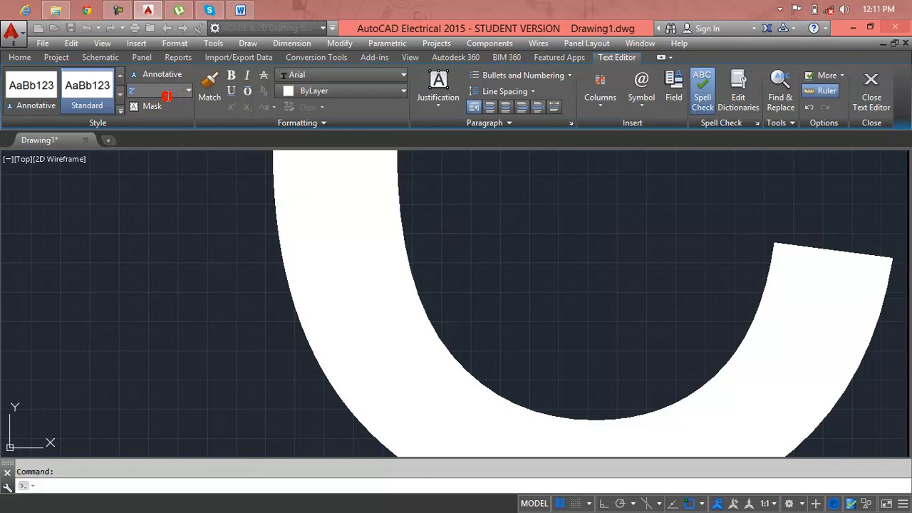
{"action": "type", "text": "1"}
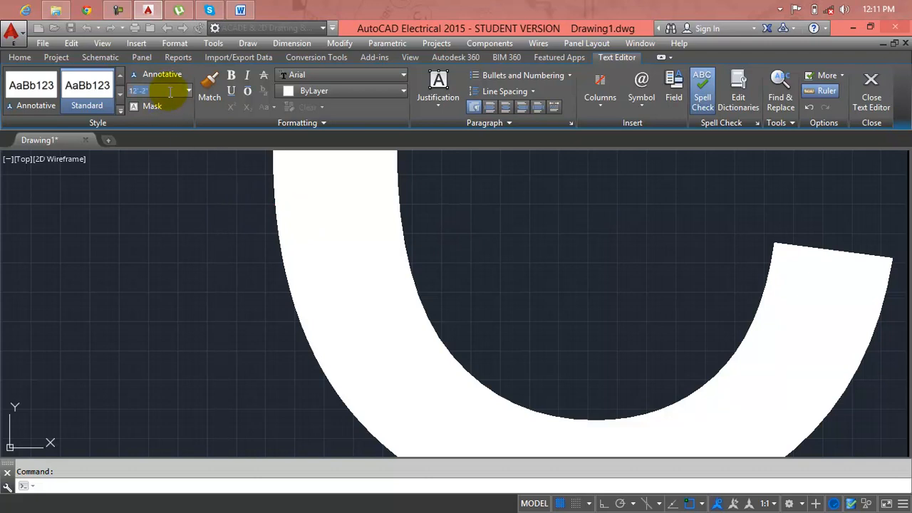
{"action": "key", "text": "Delete"}
{"action": "type", "text": "'"}
{"action": "key", "text": "Return"}
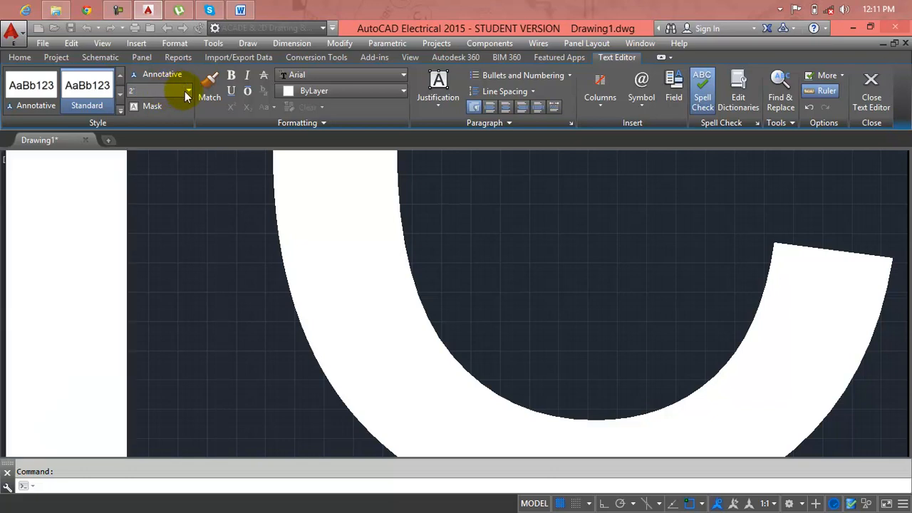
{"action": "left_click", "coordinate": [187, 91]}
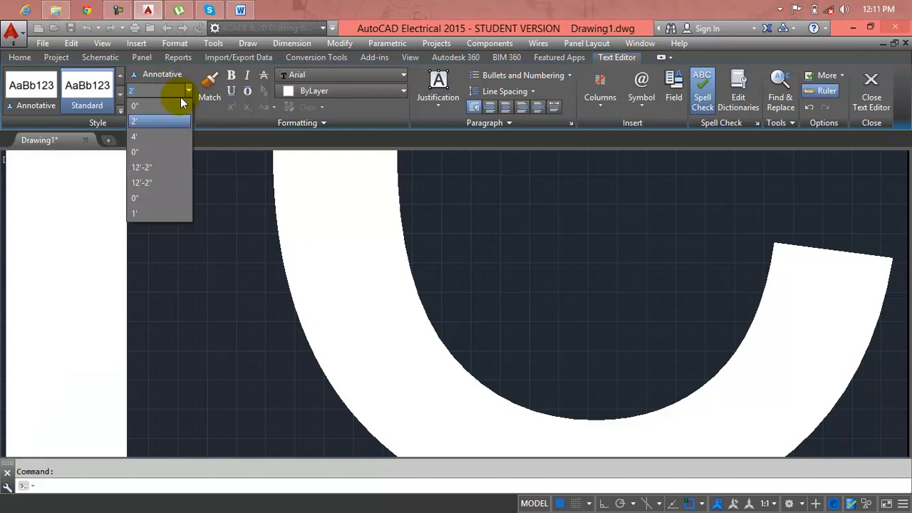
{"action": "left_click", "coordinate": [148, 212]}
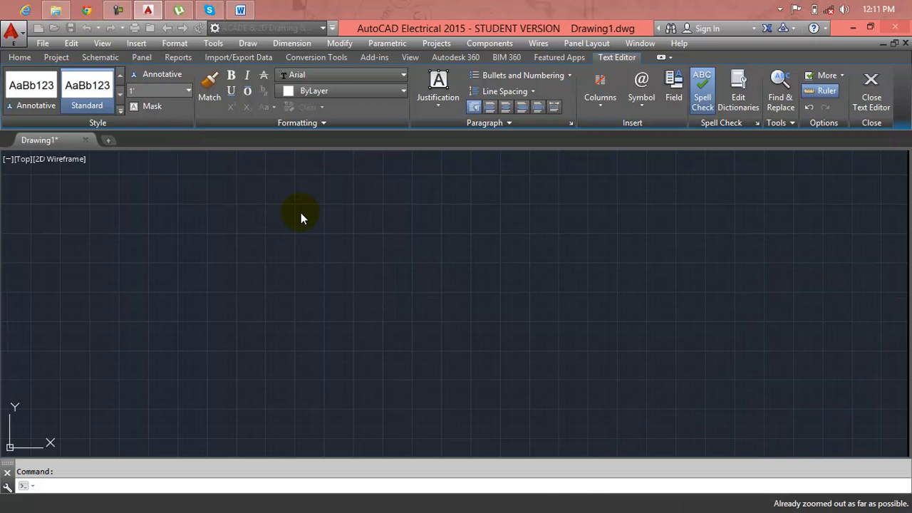
Leave text editing of the "circle" label and discard its text changes
{"action": "key", "text": "Escape"}
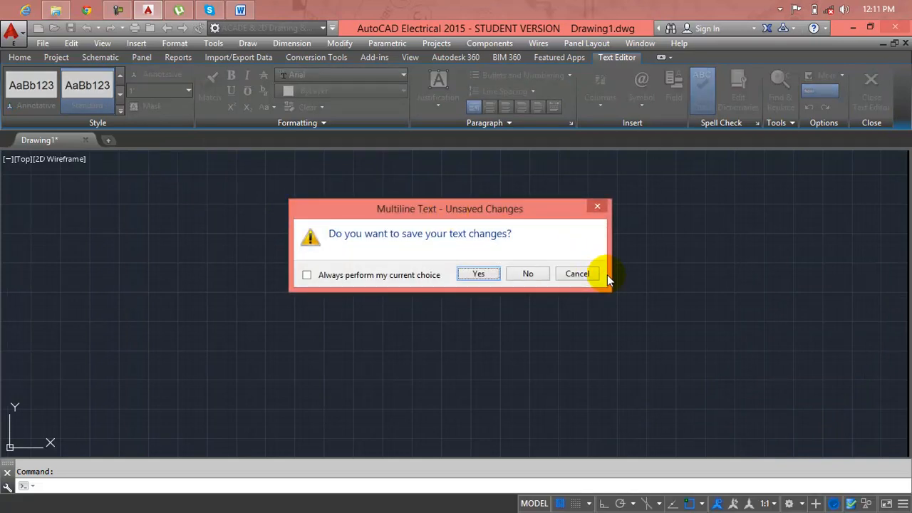
{"action": "left_click", "coordinate": [587, 275]}
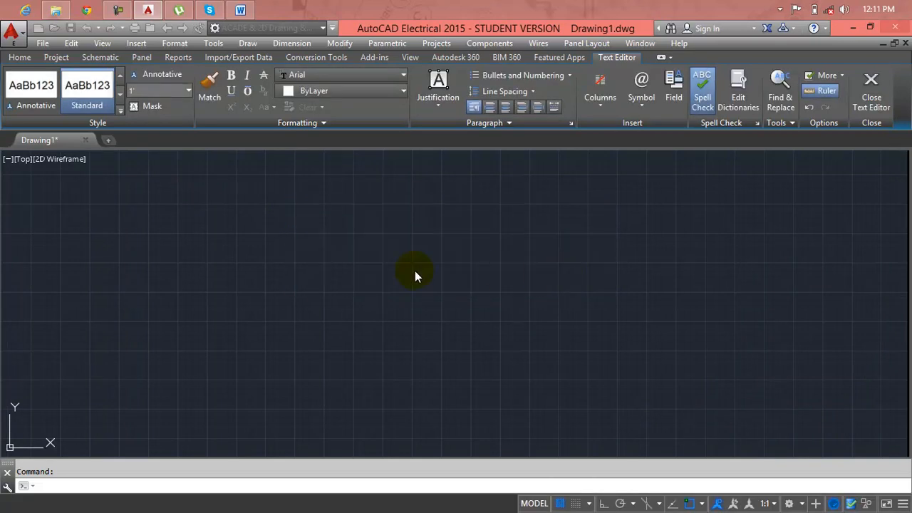
{"action": "key", "text": "Escape"}
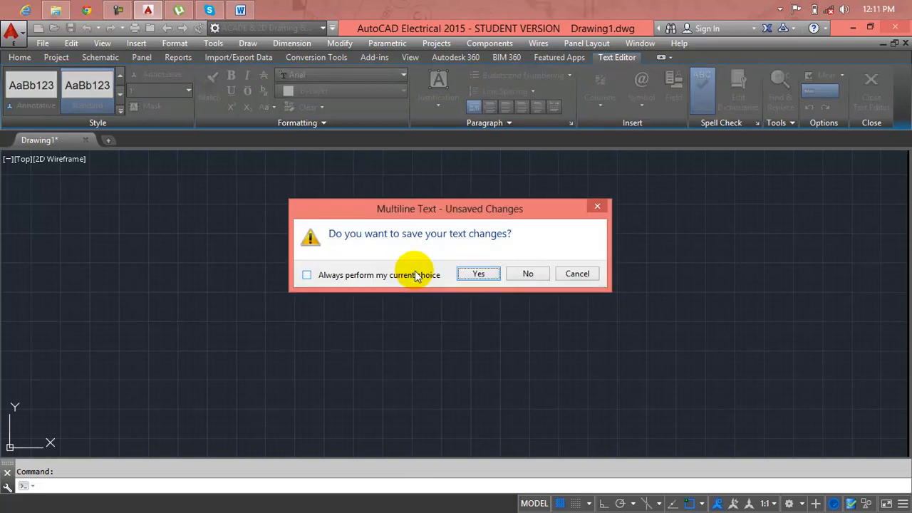
{"action": "left_click", "coordinate": [431, 275]}
{"action": "left_click", "coordinate": [528, 274]}
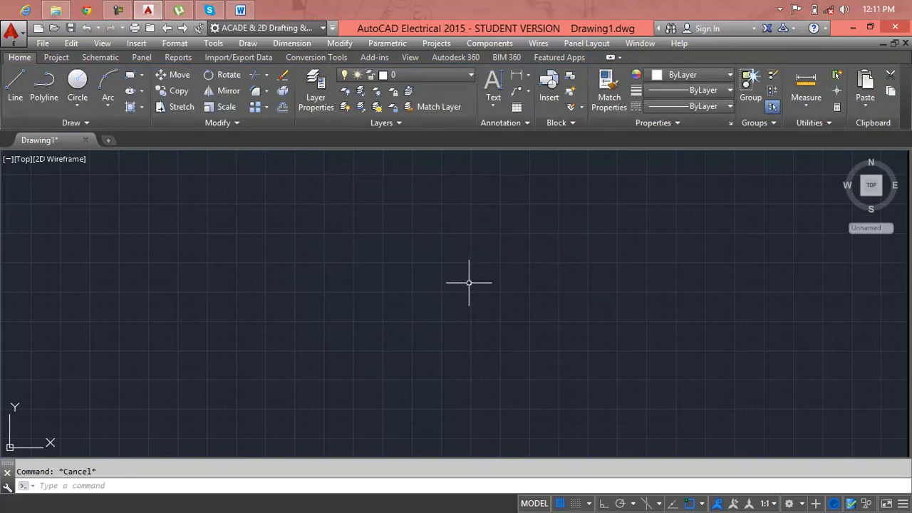
Add five extra leader lines radiating from the landing point of the "circle" multileader and undo the addition
{"action": "type", "text": "z"}
{"action": "key", "text": "Return"}
{"action": "type", "text": "e"}
{"action": "key", "text": "Return"}
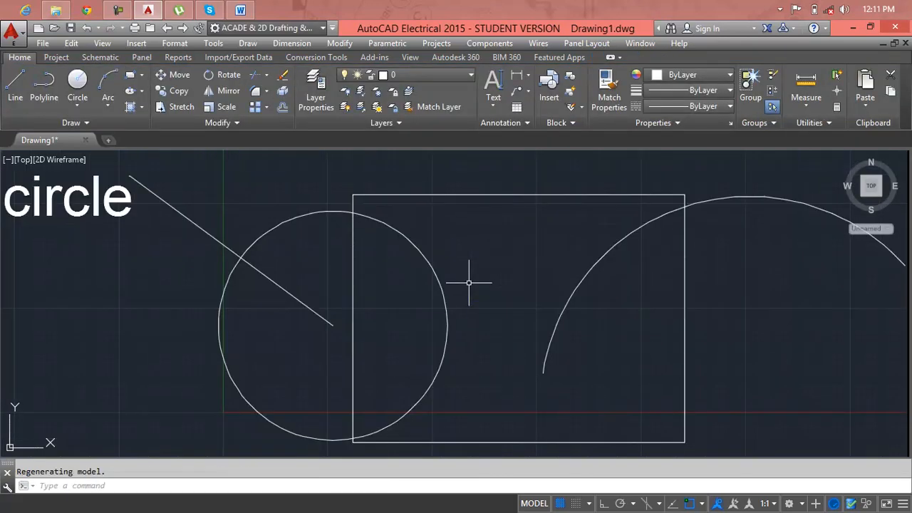
{"action": "scroll", "coordinate": [378, 256], "scroll_direction": "down", "scroll_amount": 2}
{"action": "middle_click_drag", "start_coordinate": [379, 256], "coordinate": [403, 263]}
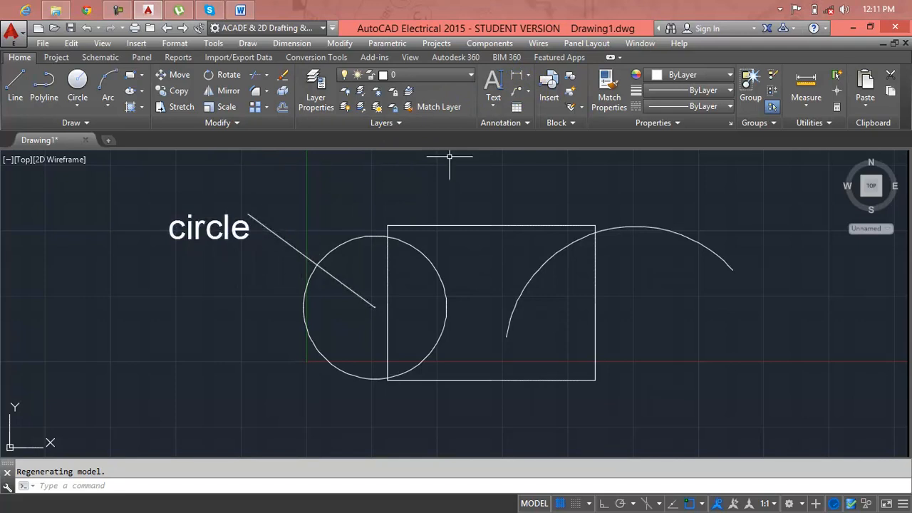
{"action": "left_click", "coordinate": [528, 91]}
{"action": "left_click", "coordinate": [549, 143]}
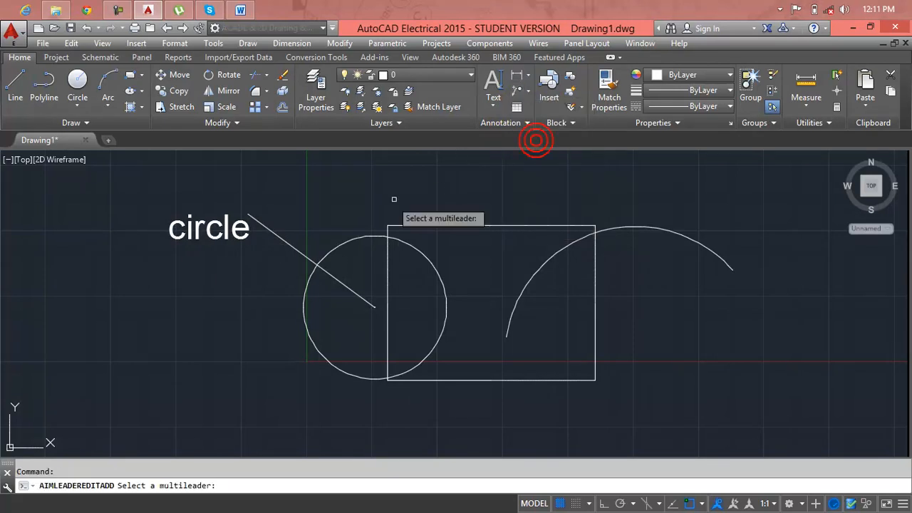
{"action": "left_click", "coordinate": [290, 247]}
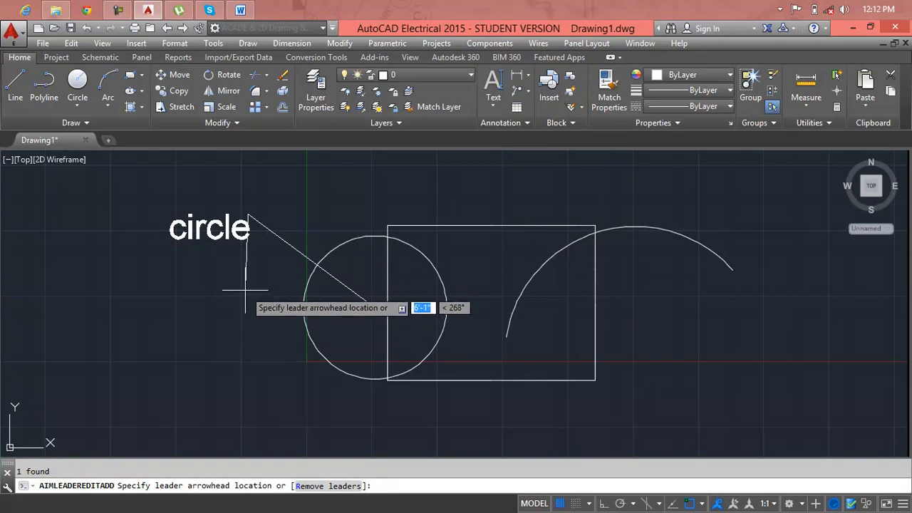
{"action": "left_click", "coordinate": [250, 262]}
{"action": "left_click", "coordinate": [296, 194]}
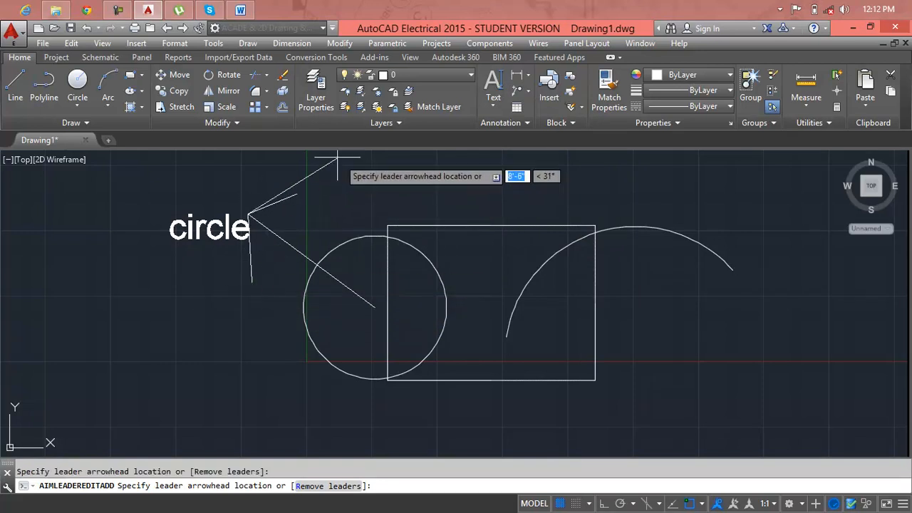
{"action": "left_click", "coordinate": [293, 162]}
{"action": "left_click", "coordinate": [228, 170]}
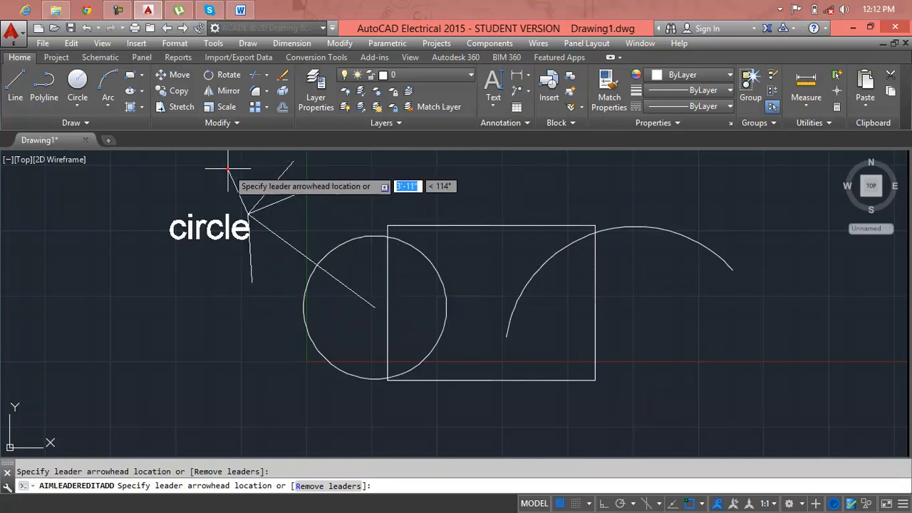
{"action": "left_click", "coordinate": [209, 201]}
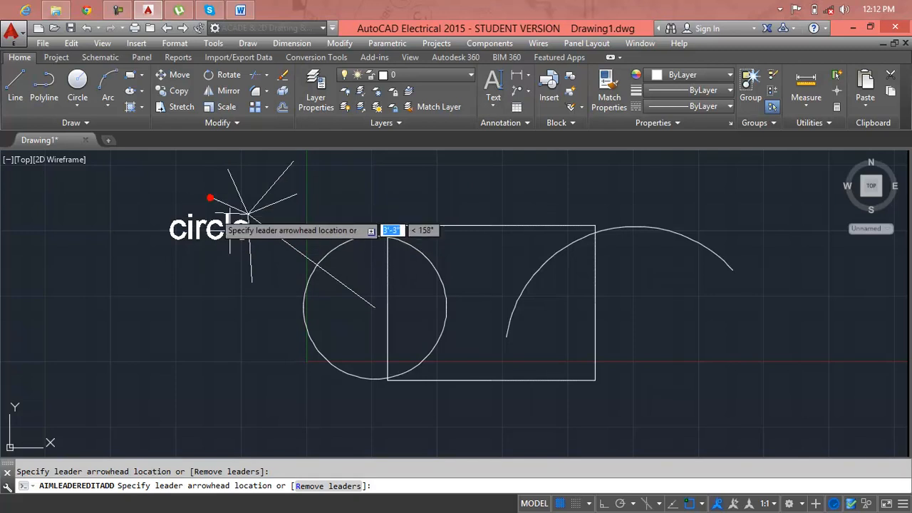
{"action": "key", "text": "Escape"}
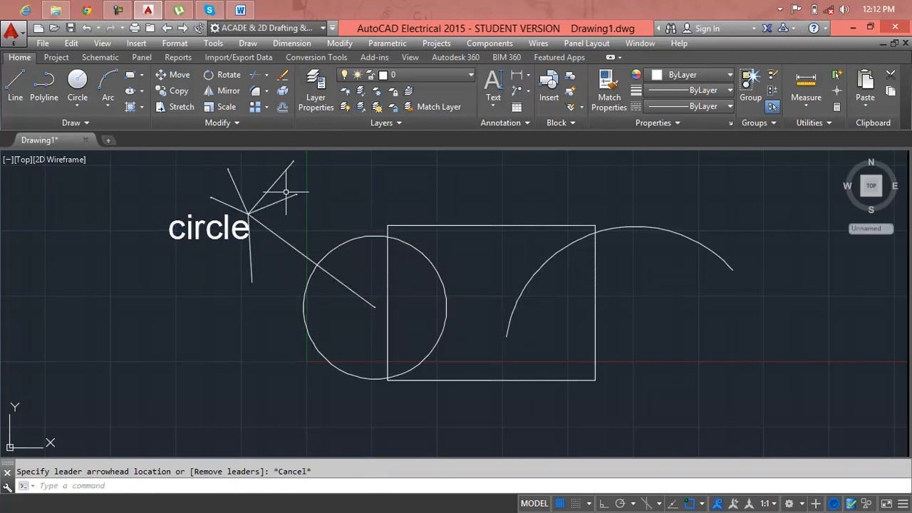
{"action": "key", "text": "ctrl+z"}
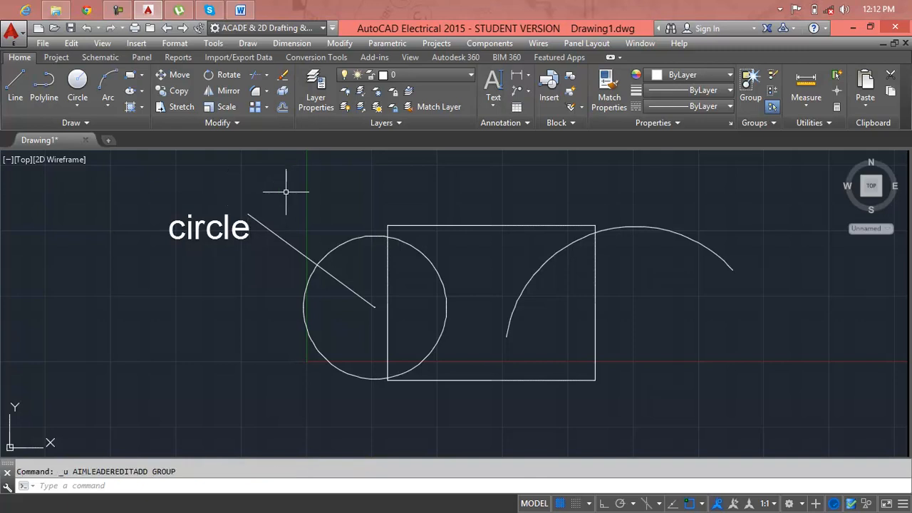
Try to add a leader to the rectangle's top edge with Add Leader
{"action": "left_click", "coordinate": [526, 91]}
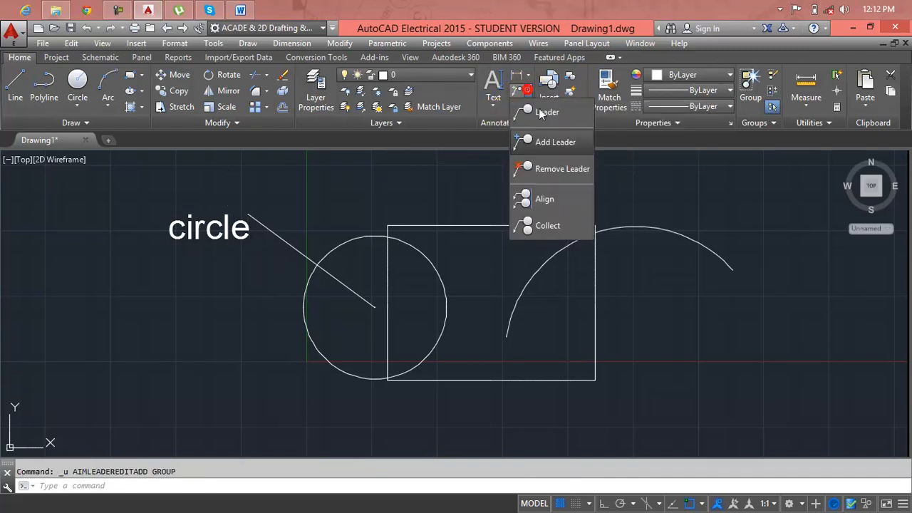
{"action": "left_click", "coordinate": [550, 143]}
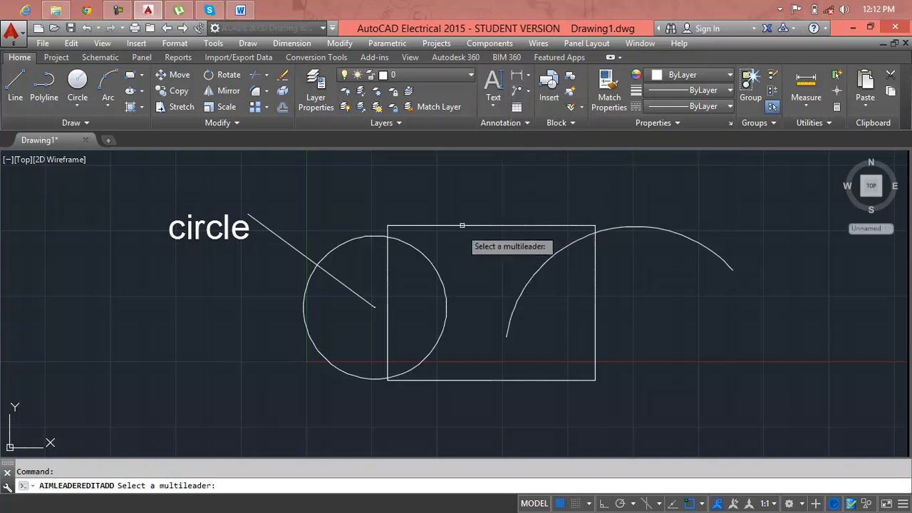
{"action": "left_click", "coordinate": [459, 224]}
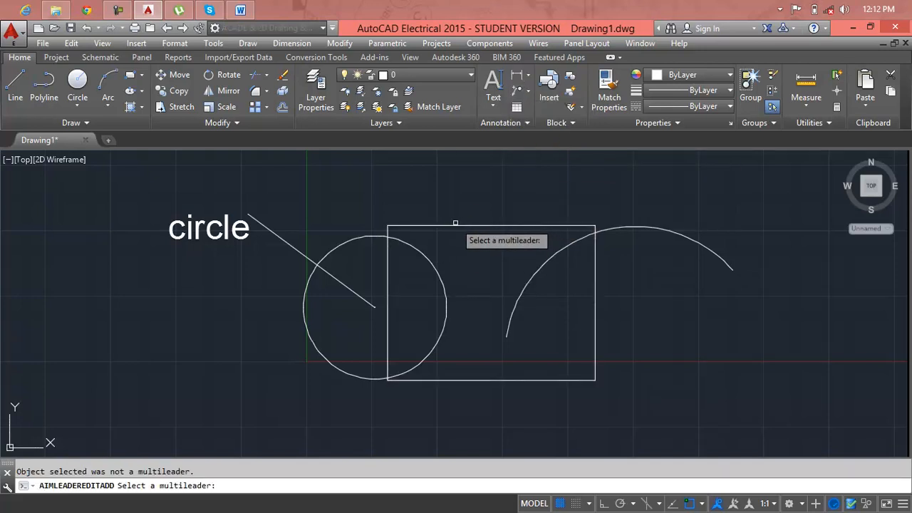
{"action": "left_click", "coordinate": [453, 225]}
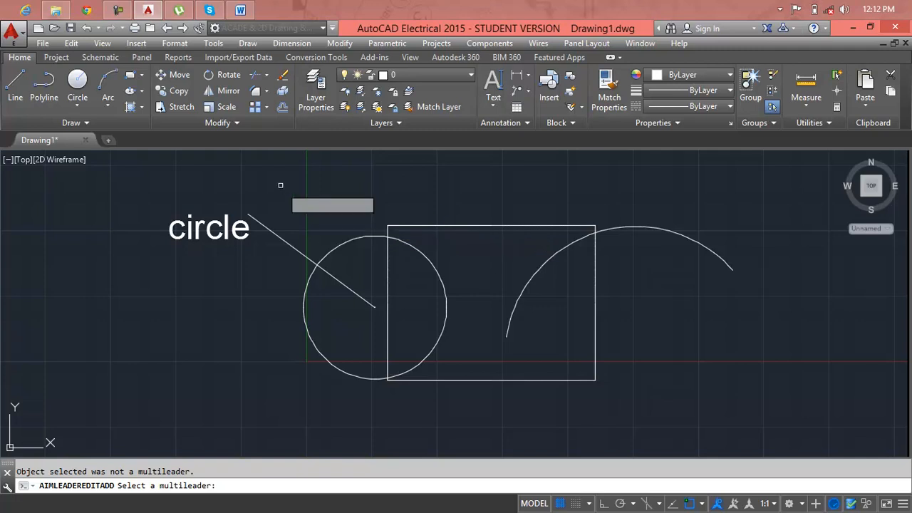
Place a new multileader with its arrowhead on the rectangle's top edge and its landing just above the "circle" label
{"action": "left_click", "coordinate": [528, 90]}
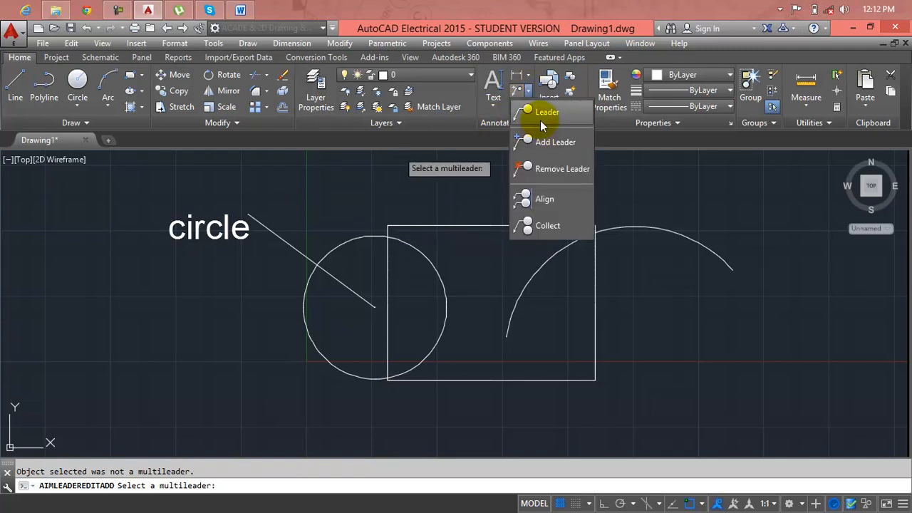
{"action": "left_click", "coordinate": [540, 126]}
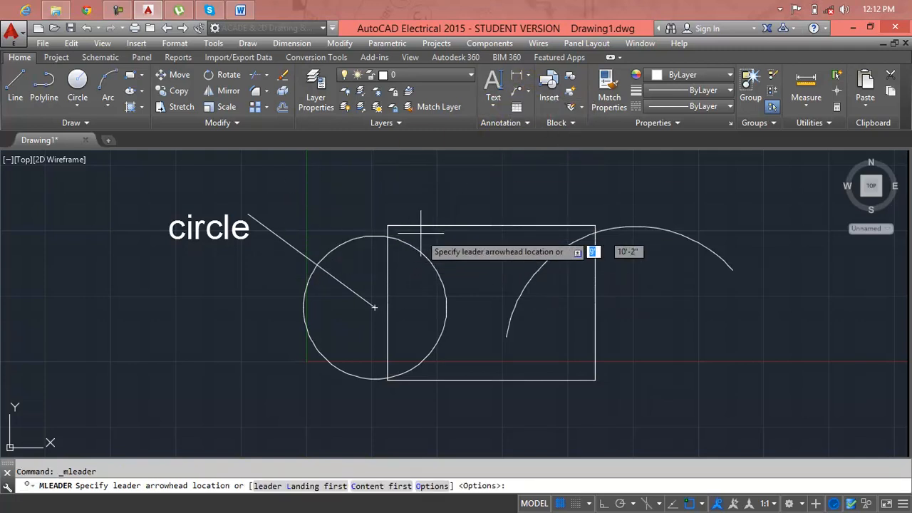
{"action": "left_click", "coordinate": [452, 225]}
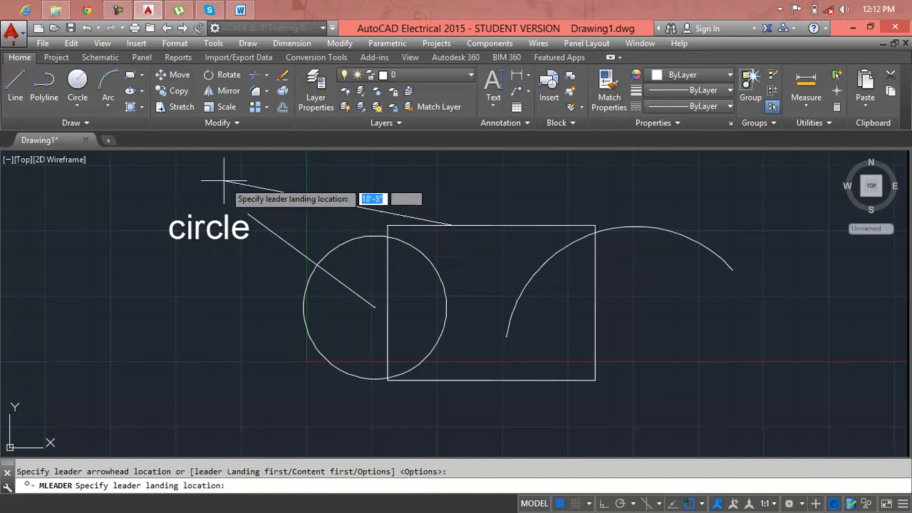
{"action": "left_click", "coordinate": [247, 191]}
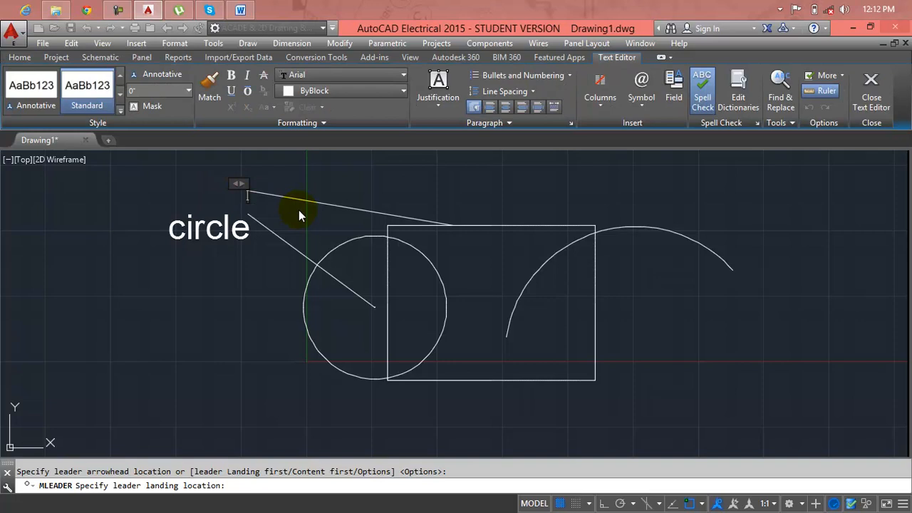
Enter "rectangle" as the new multileader's text and set its text height to 1'
{"action": "type", "text": "rectangle"}
{"action": "mouse_move", "coordinate": [246, 203]}
{"action": "left_mouse_down"}
{"action": "mouse_move", "coordinate": [222, 202]}
{"action": "mouse_move", "coordinate": [247, 195]}
{"action": "left_mouse_up"}
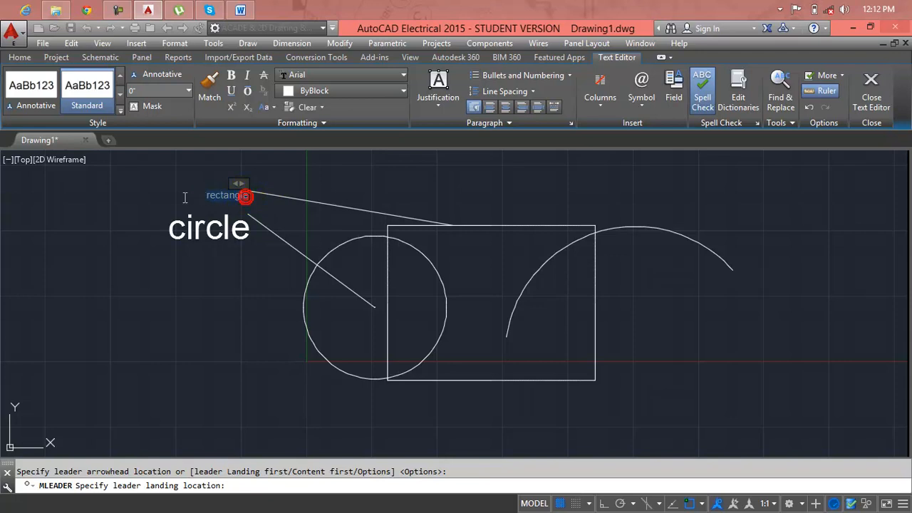
{"action": "left_click", "coordinate": [186, 91]}
{"action": "left_click", "coordinate": [164, 106]}
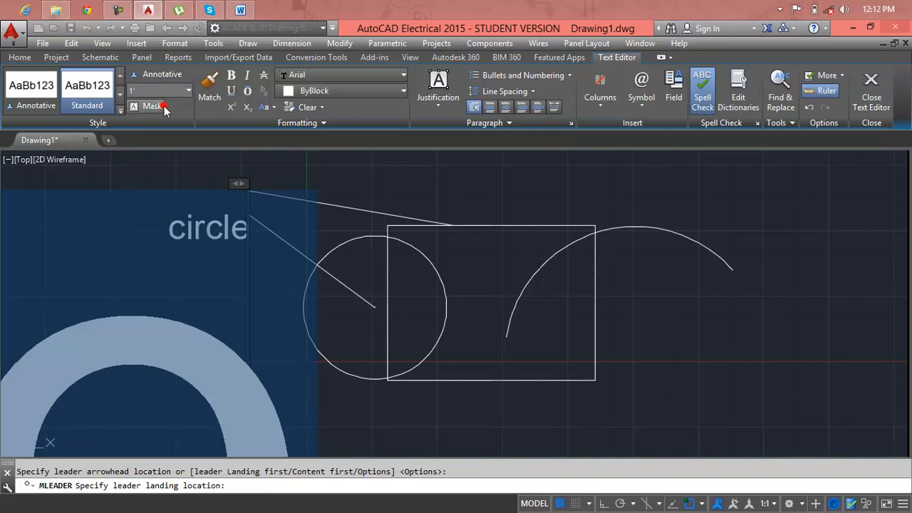
{"action": "left_click", "coordinate": [291, 172]}
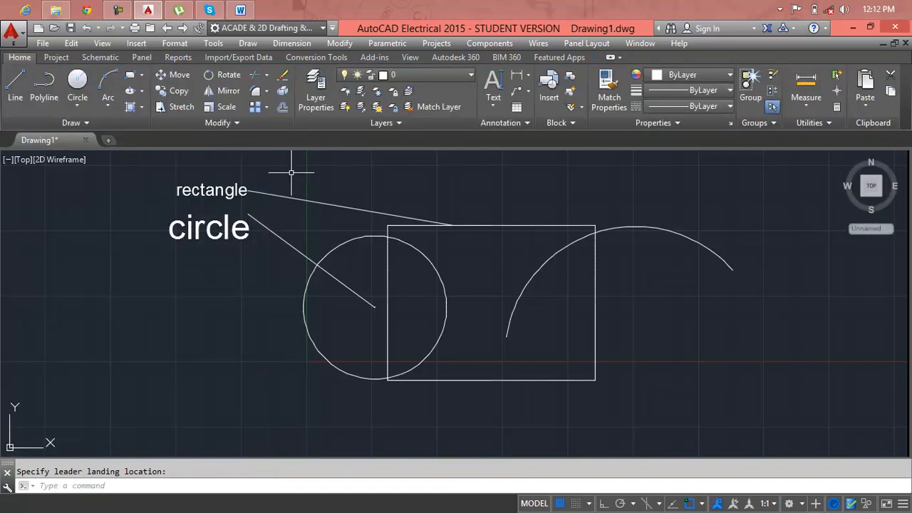
Try to align the "rectangle" and "circle" multileaders with each other using Align
{"action": "left_click", "coordinate": [529, 90]}
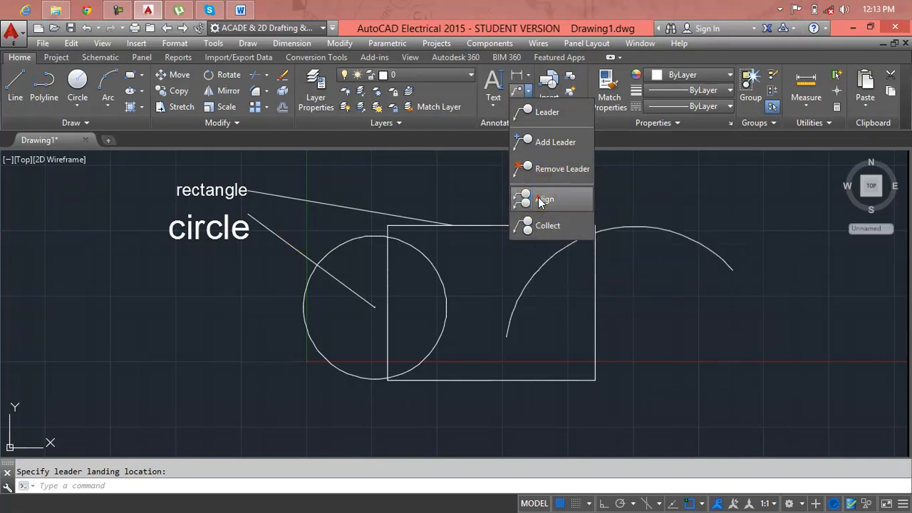
{"action": "left_click", "coordinate": [532, 199]}
{"action": "left_click", "coordinate": [330, 179]}
{"action": "left_click", "coordinate": [277, 267]}
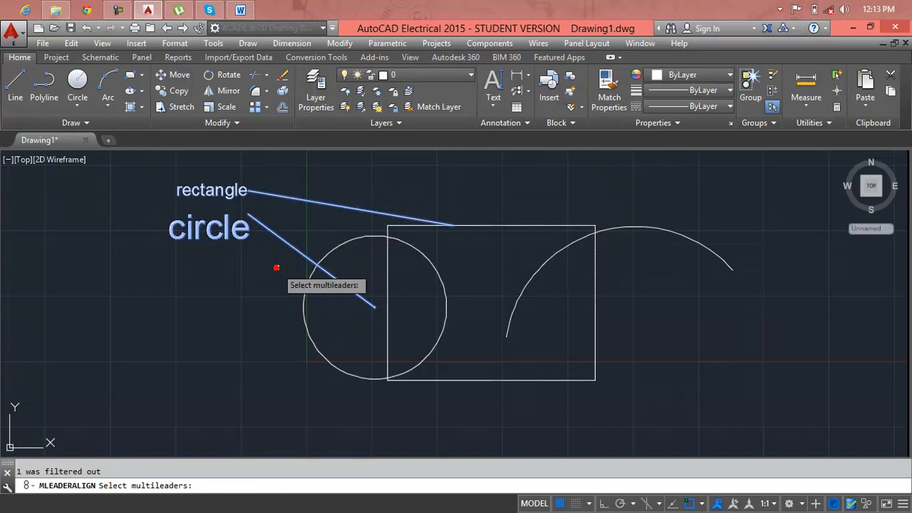
{"action": "right_click", "coordinate": [277, 267]}
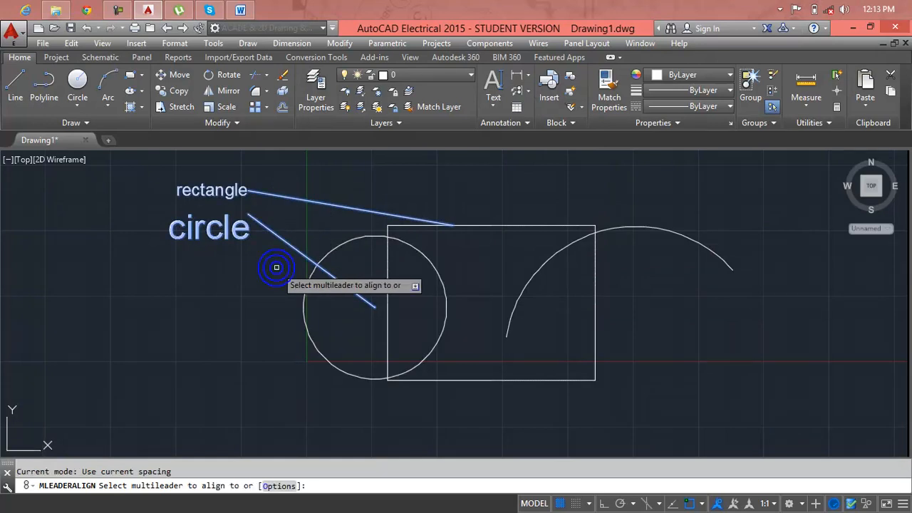
{"action": "left_click", "coordinate": [338, 244]}
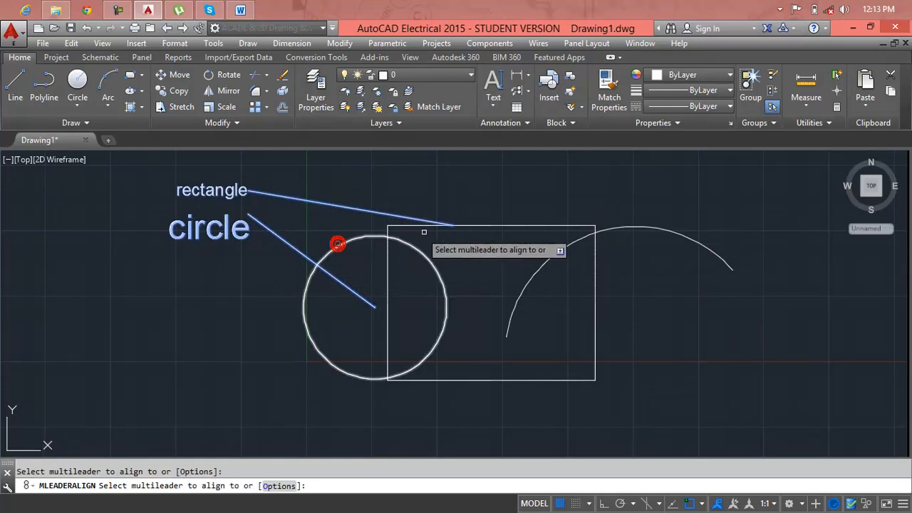
{"action": "right_click", "coordinate": [464, 215]}
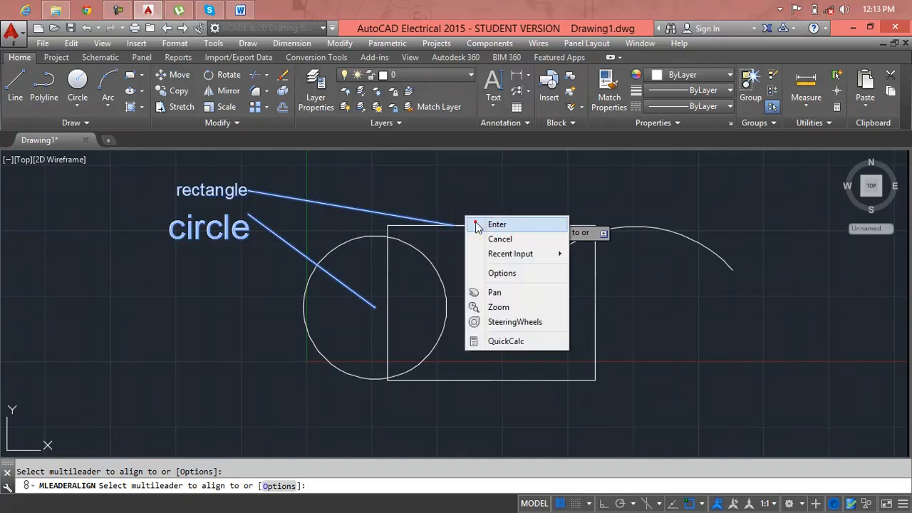
{"action": "left_click", "coordinate": [473, 223]}
{"action": "key", "text": "Escape"}
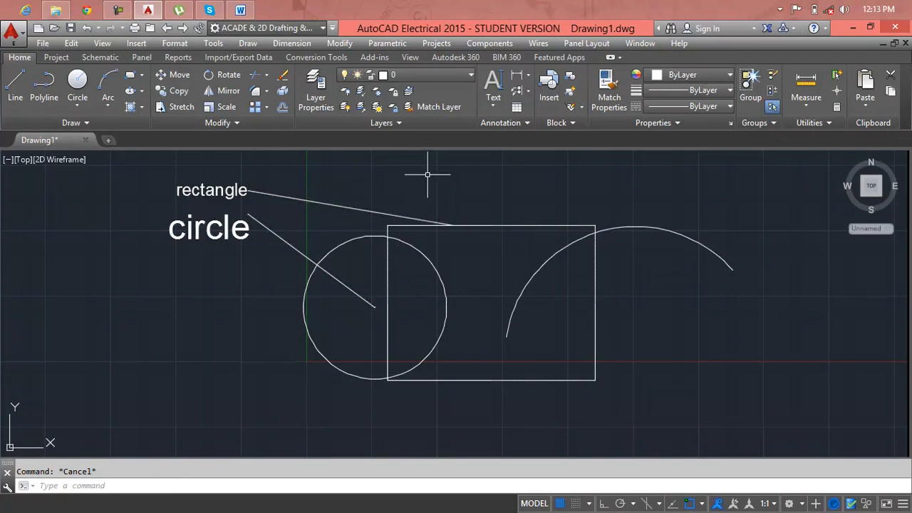
Try to collect the "rectangle" and "circle" multileaders with Collect
{"action": "left_click", "coordinate": [529, 93]}
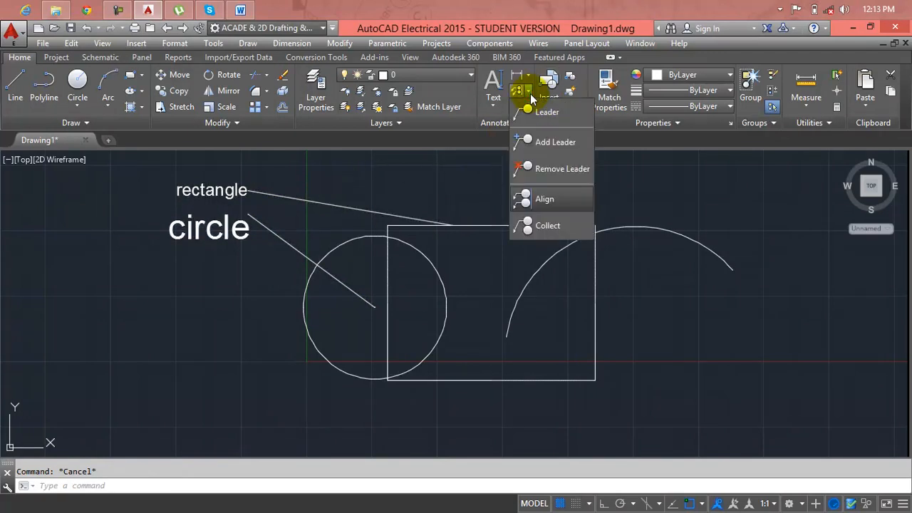
{"action": "left_click", "coordinate": [538, 226]}
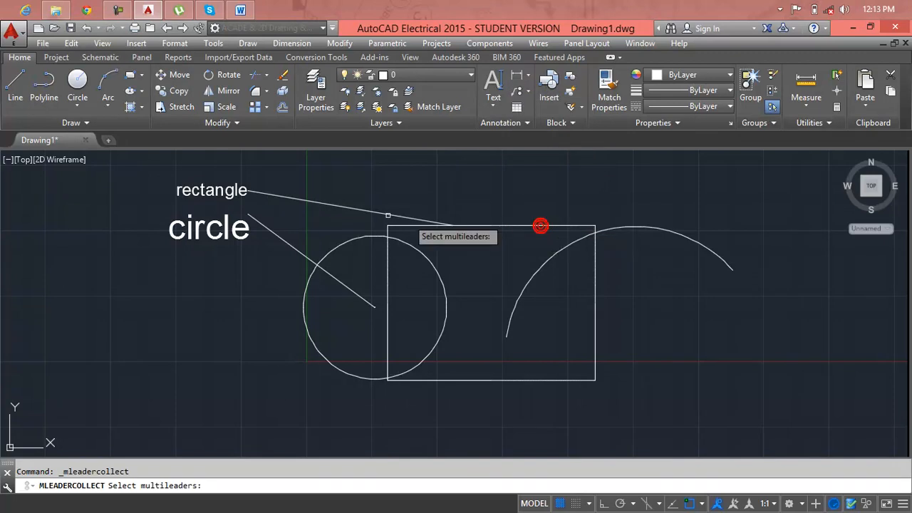
{"action": "left_click", "coordinate": [349, 188]}
{"action": "left_click", "coordinate": [289, 260]}
{"action": "right_click", "coordinate": [288, 260]}
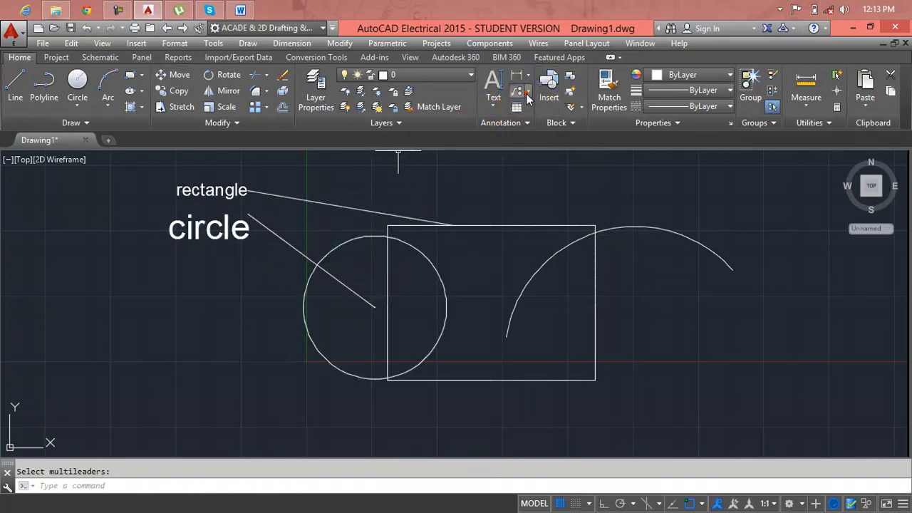
Try to remove the leader line running from the "circle" label to the circle's centre with Remove Leader
{"action": "left_click", "coordinate": [527, 93]}
{"action": "left_click", "coordinate": [545, 171]}
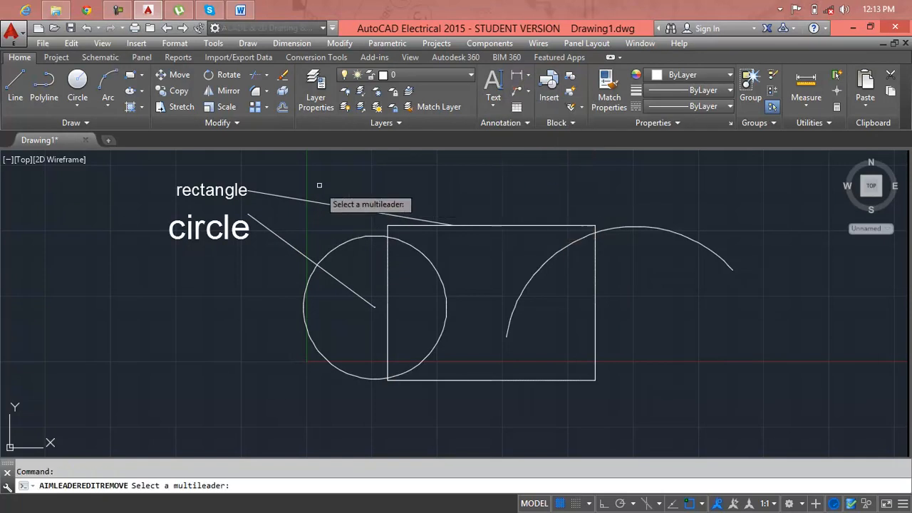
{"action": "left_click", "coordinate": [319, 176]}
{"action": "left_click", "coordinate": [256, 227]}
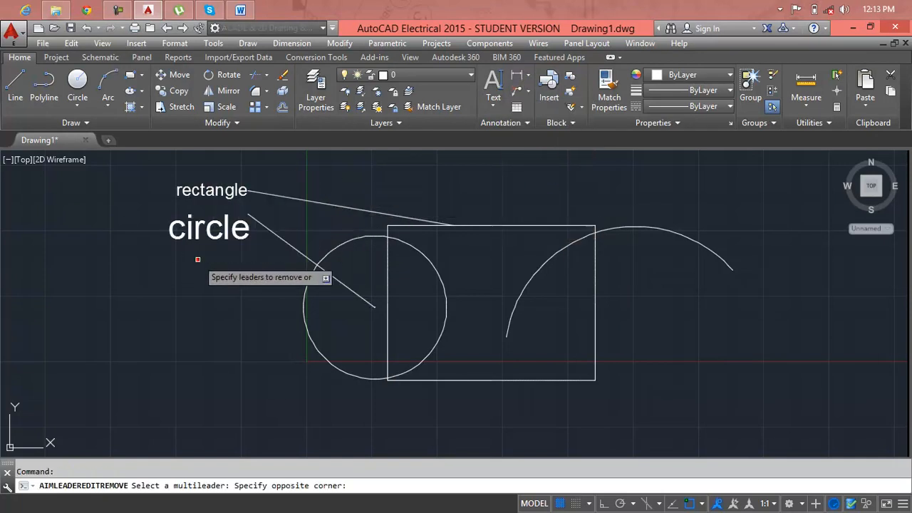
{"action": "left_click", "coordinate": [228, 235]}
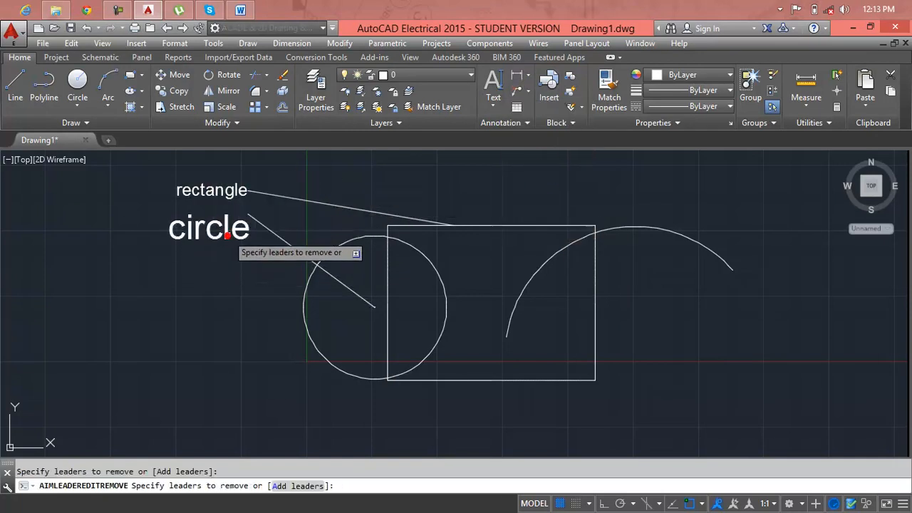
{"action": "left_click", "coordinate": [275, 233]}
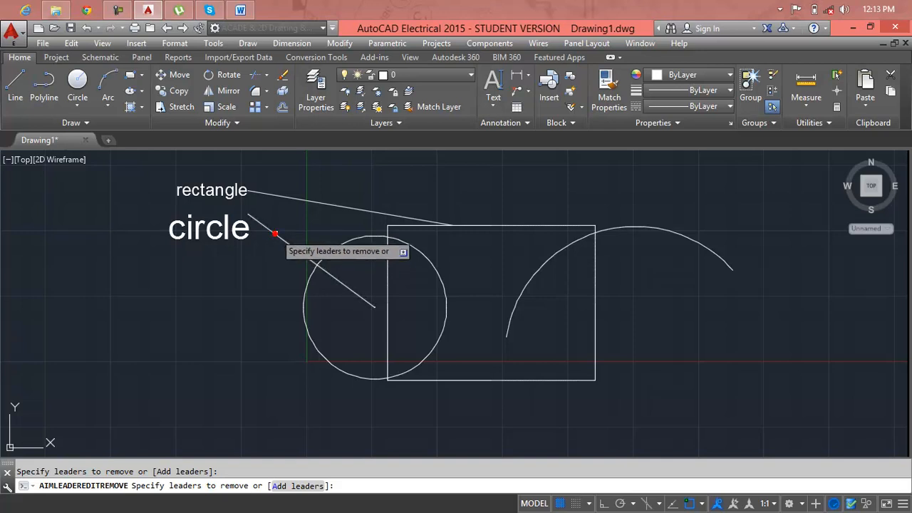
{"action": "key", "text": "Return"}
{"action": "key", "text": "Return"}
Select the "circle" multileader for Remove Leader and try to remove the leader line of the "rectangle" label instead
{"action": "left_click", "coordinate": [281, 230]}
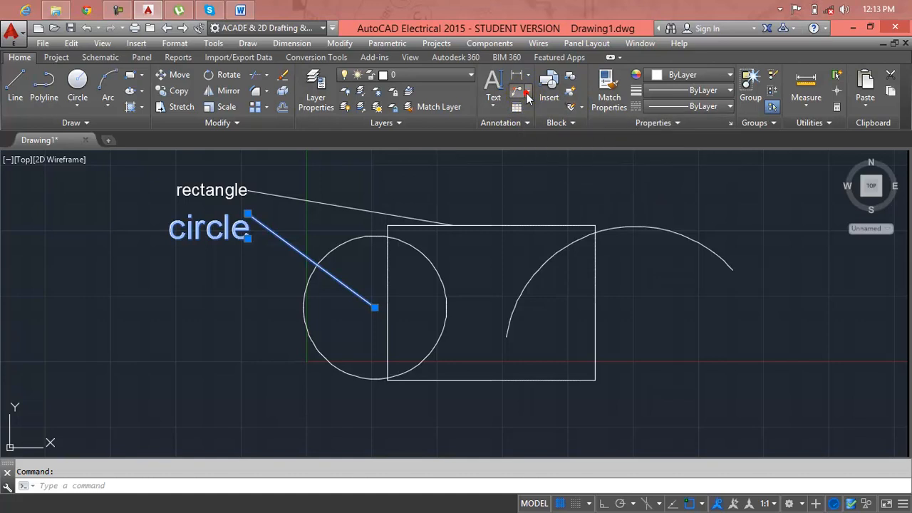
{"action": "left_click", "coordinate": [528, 91]}
{"action": "left_click", "coordinate": [542, 169]}
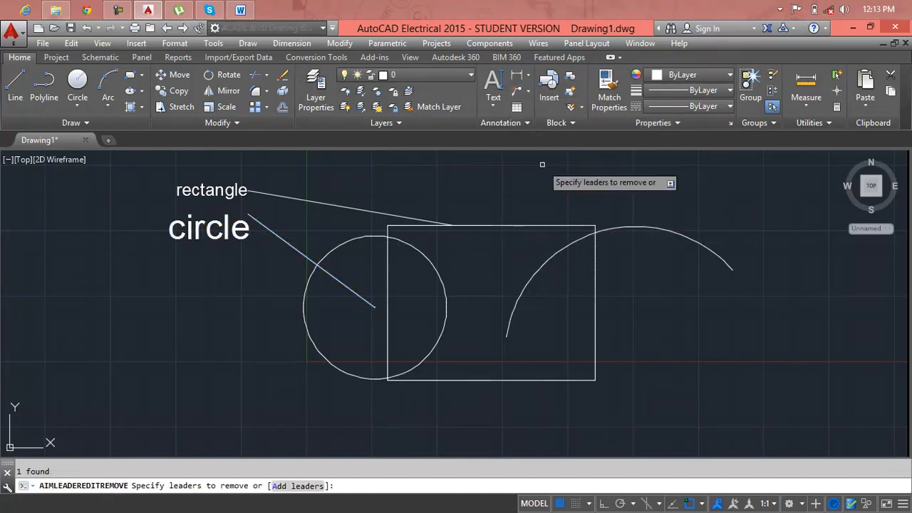
{"action": "left_click", "coordinate": [422, 182]}
{"action": "left_click", "coordinate": [418, 227]}
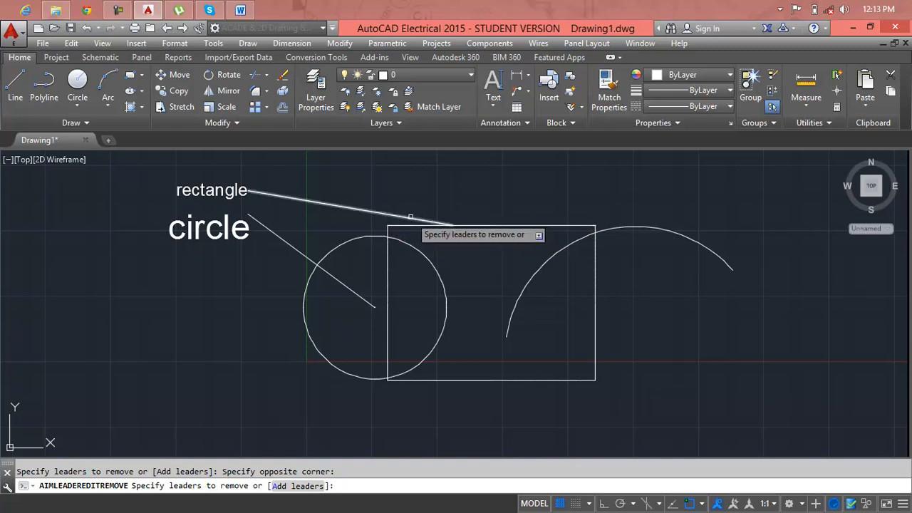
{"action": "left_click", "coordinate": [411, 217]}
{"action": "left_click", "coordinate": [240, 191]}
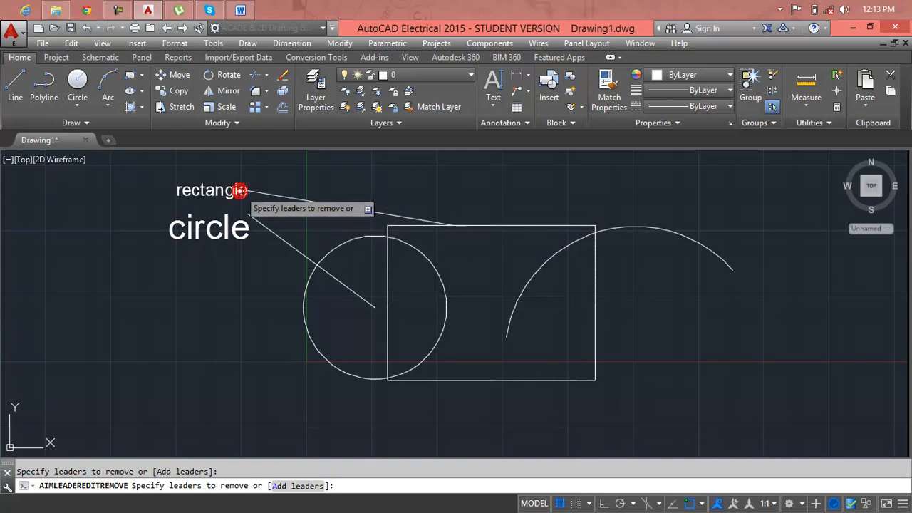
{"action": "left_click", "coordinate": [242, 191]}
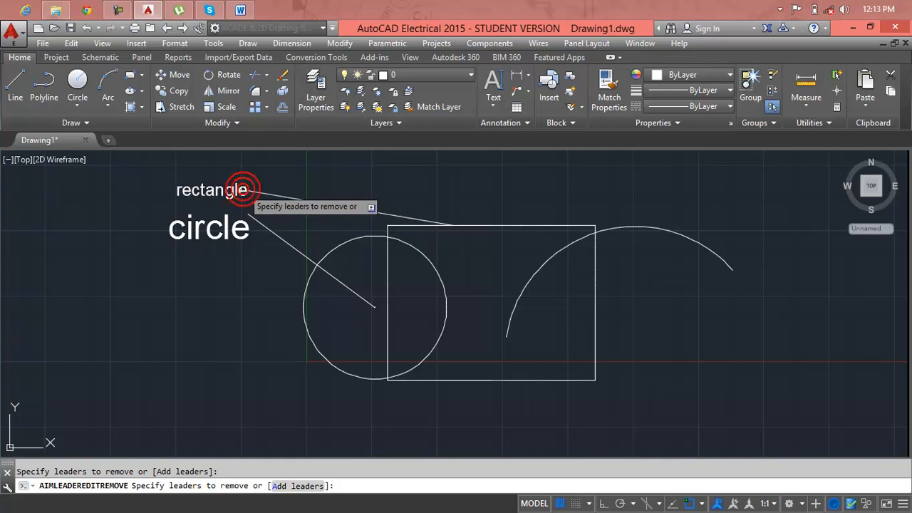
{"action": "key", "text": "Escape"}
{"action": "left_click", "coordinate": [279, 194]}
{"action": "key", "text": "Escape"}
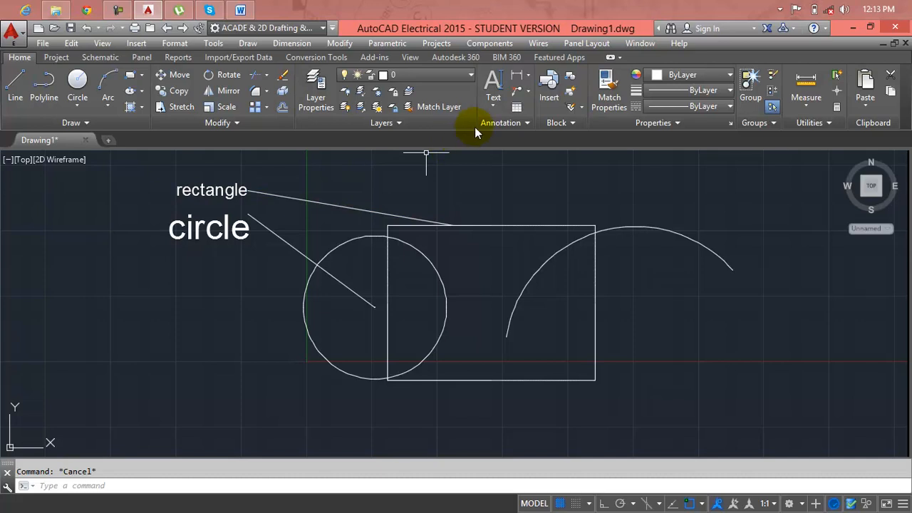
Add two extra leader lines to the "rectangle" multileader, both running upward from its landing point into the empty area above
{"action": "left_click", "coordinate": [528, 90]}
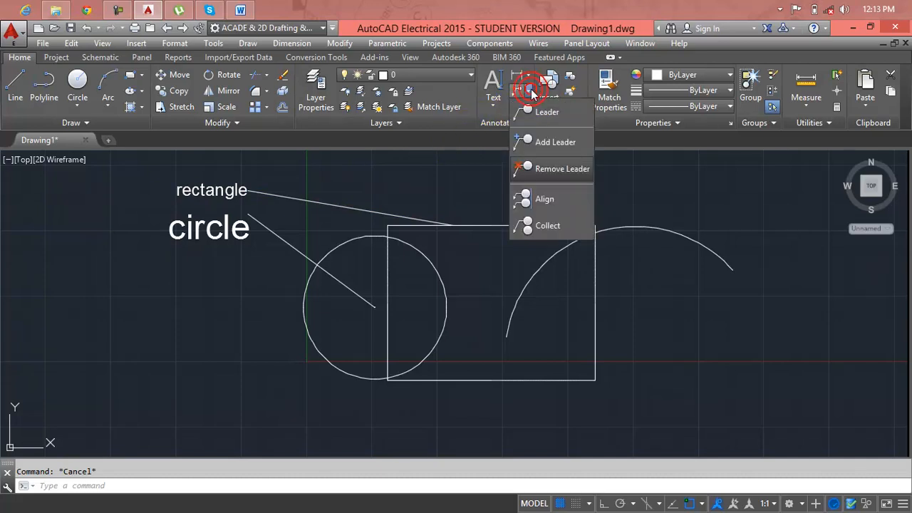
{"action": "left_click", "coordinate": [554, 141]}
{"action": "left_click", "coordinate": [302, 200]}
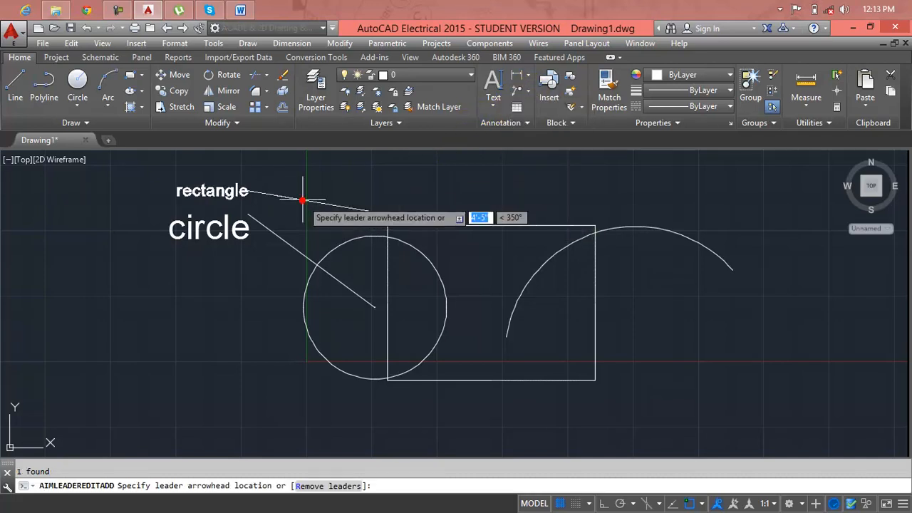
{"action": "left_click", "coordinate": [319, 156]}
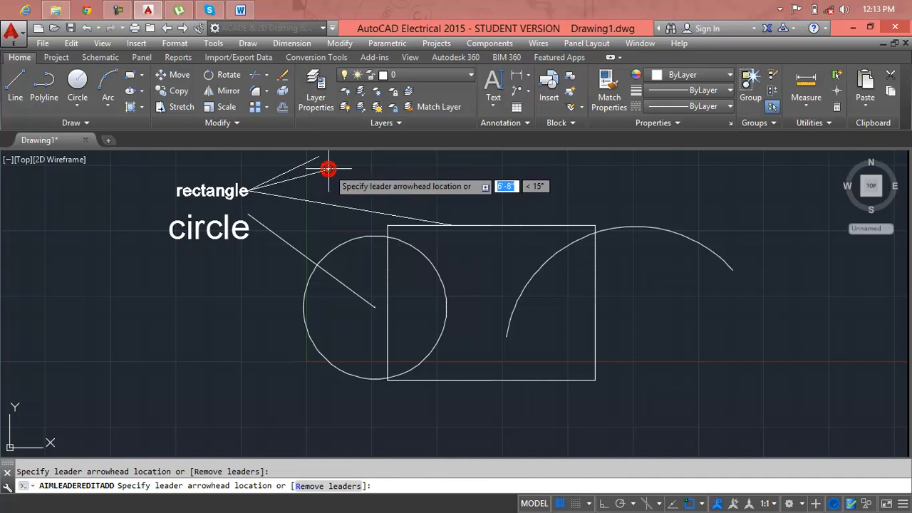
{"action": "left_click", "coordinate": [328, 169]}
{"action": "key", "text": "Return"}
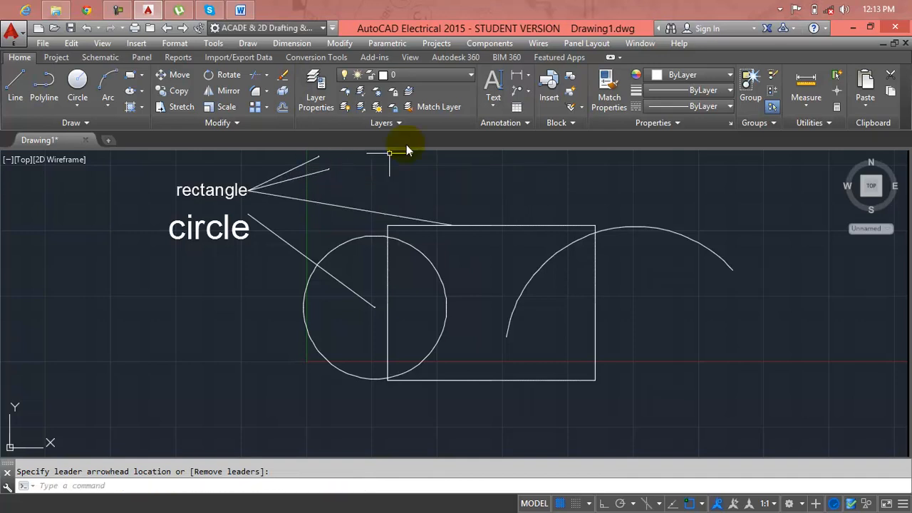
Remove the two upward-running leader lines from the "rectangle" multileader one after the other with Remove Leader
{"action": "left_click", "coordinate": [529, 92]}
{"action": "left_click", "coordinate": [539, 164]}
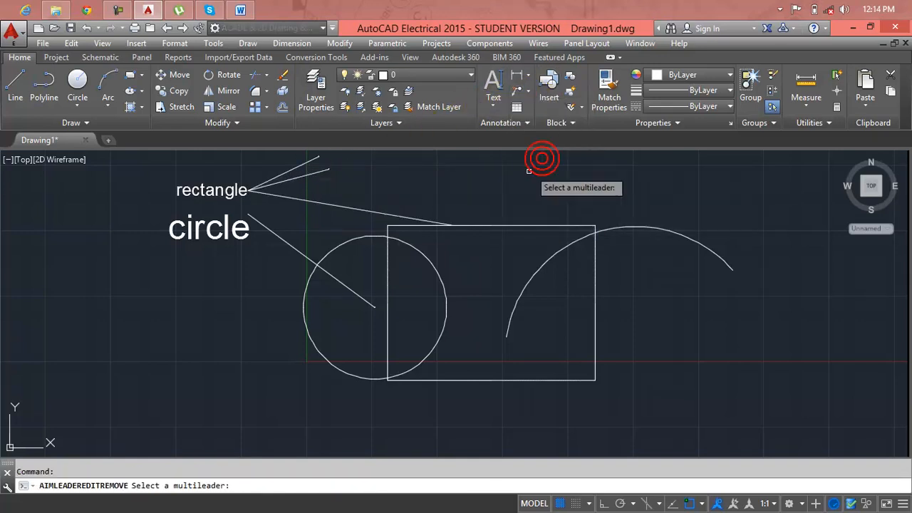
{"action": "left_click", "coordinate": [313, 172]}
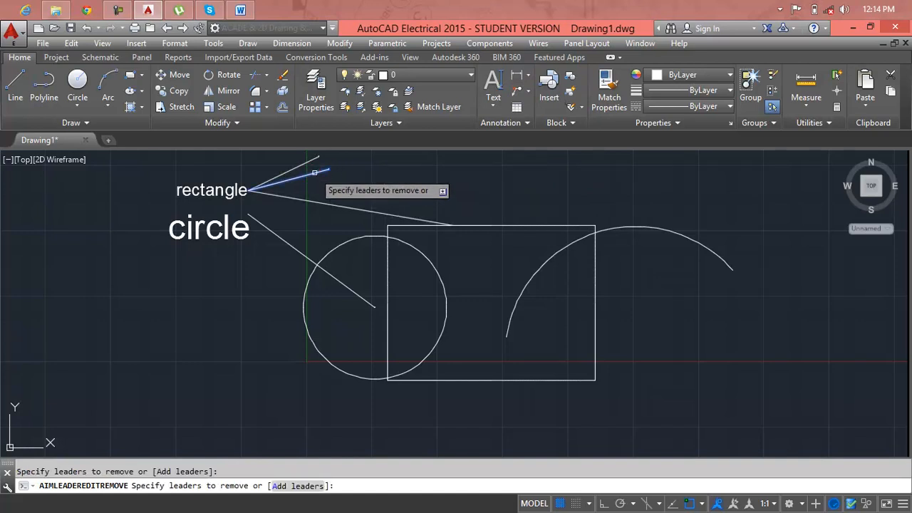
{"action": "left_click", "coordinate": [314, 171]}
{"action": "key", "text": "Return"}
{"action": "key", "text": "Return"}
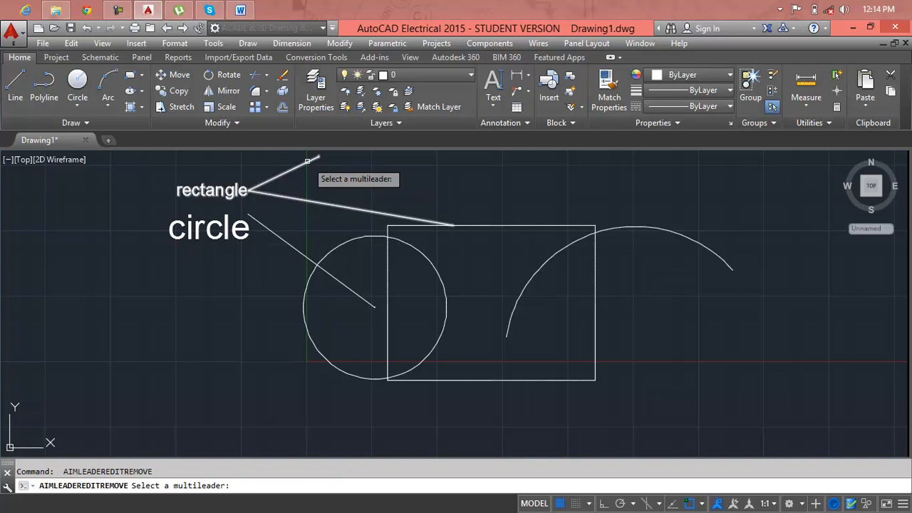
{"action": "left_click", "coordinate": [307, 161]}
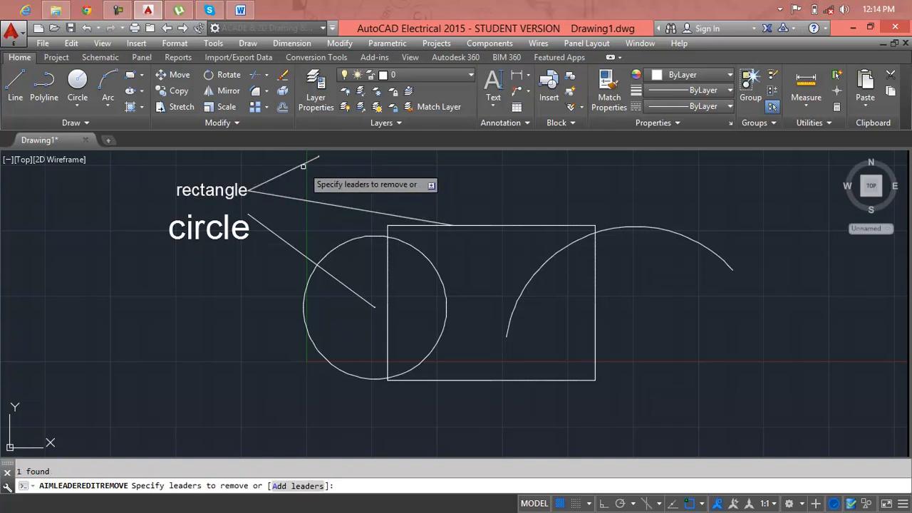
{"action": "left_click", "coordinate": [306, 163]}
{"action": "key", "text": "Return"}
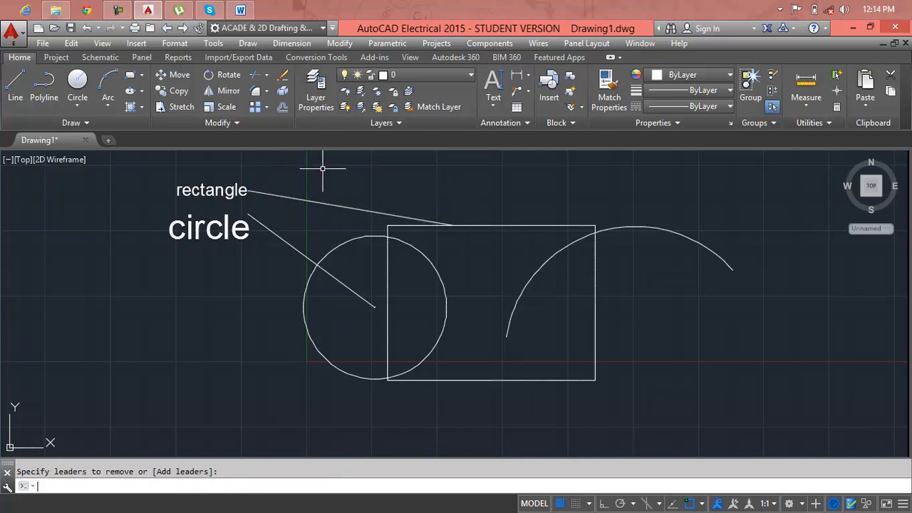
{"action": "middle_click_drag", "start_coordinate": [323, 169], "coordinate": [315, 254]}
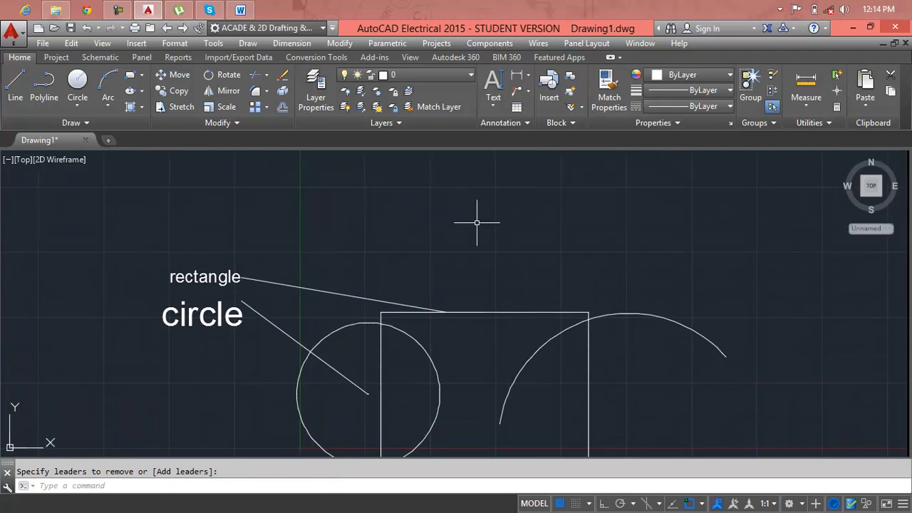
{"action": "key", "text": "Escape"}
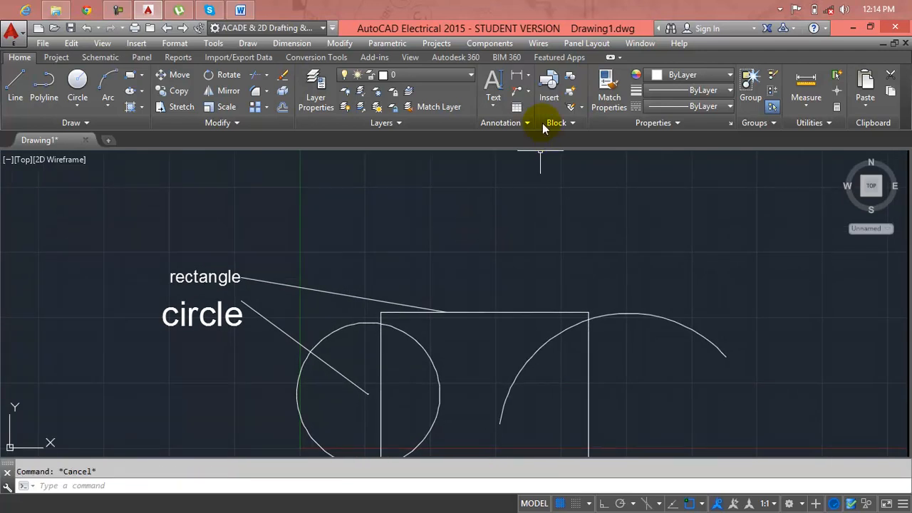
{"action": "left_click", "coordinate": [528, 94]}
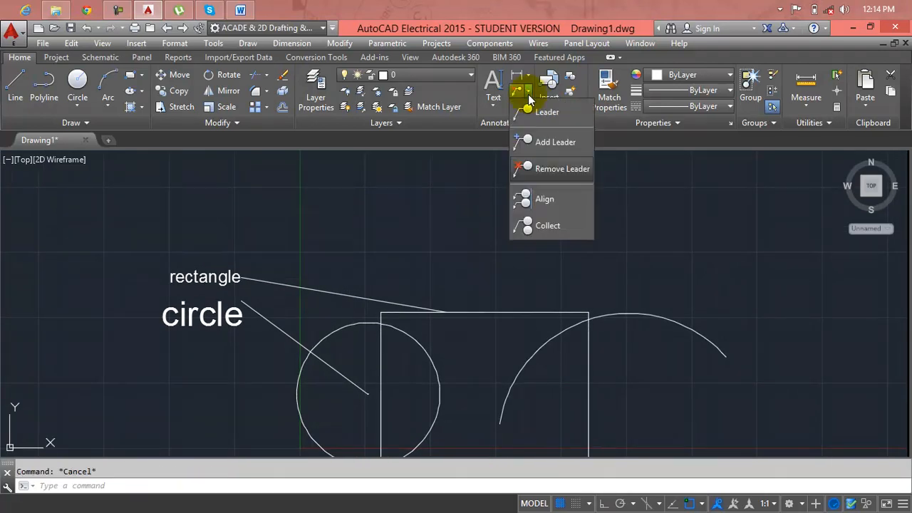
{"action": "left_click", "coordinate": [528, 94]}
{"action": "left_click", "coordinate": [504, 105]}
{"action": "left_click", "coordinate": [504, 105]}
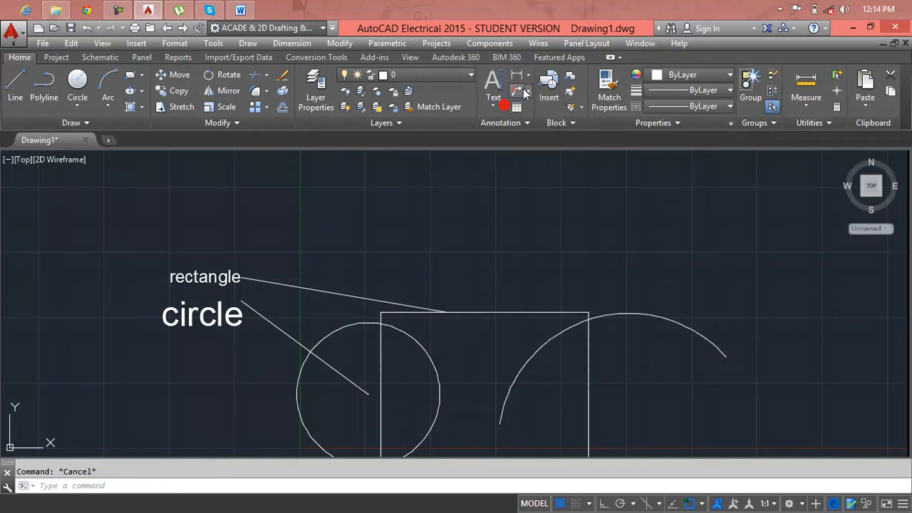
Erase the "circle" and "rectangle" multileaders from the drawing
{"action": "left_click", "coordinate": [249, 8]}
{"action": "left_click", "coordinate": [249, 9]}
{"action": "scroll", "coordinate": [309, 197], "scroll_direction": "down", "scroll_amount": 4}
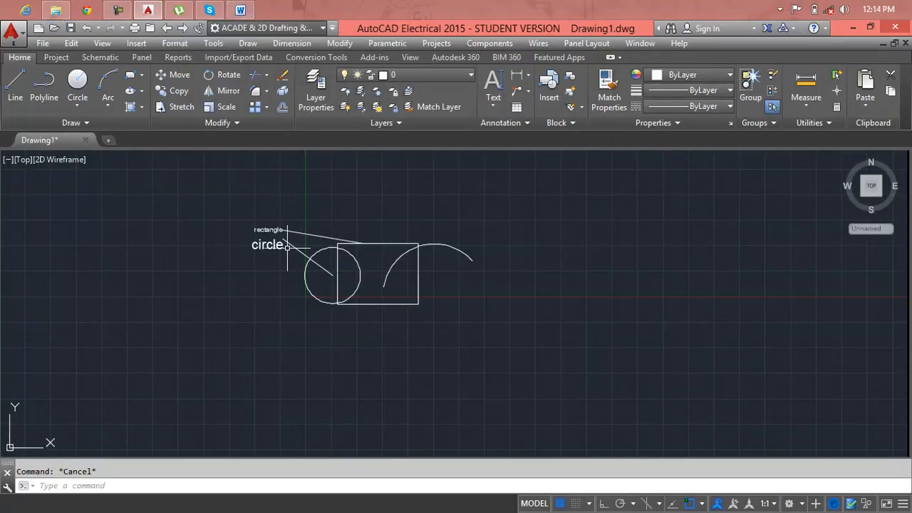
{"action": "left_click", "coordinate": [266, 243]}
{"action": "key", "text": "Delete"}
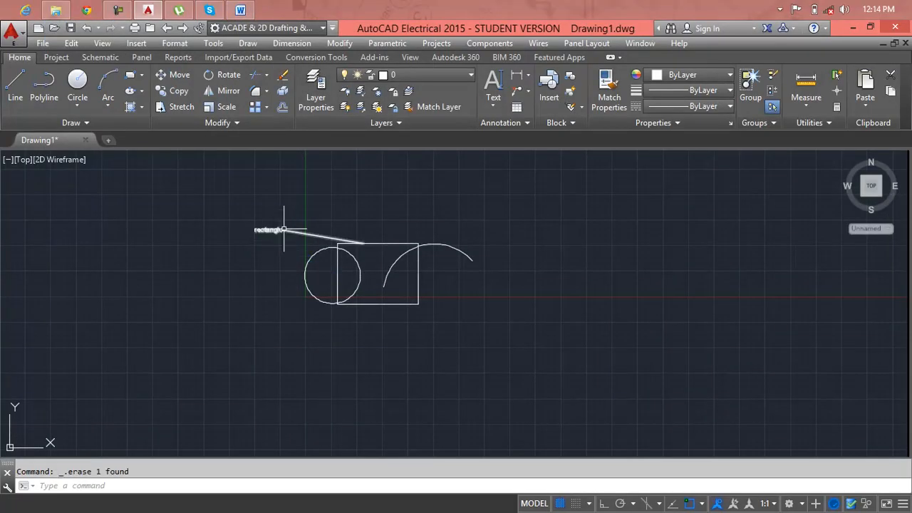
{"action": "left_click", "coordinate": [279, 229]}
{"action": "key", "text": "Delete"}
Erase the rectangle and the arc, and select the remaining circle
{"action": "left_click", "coordinate": [376, 244]}
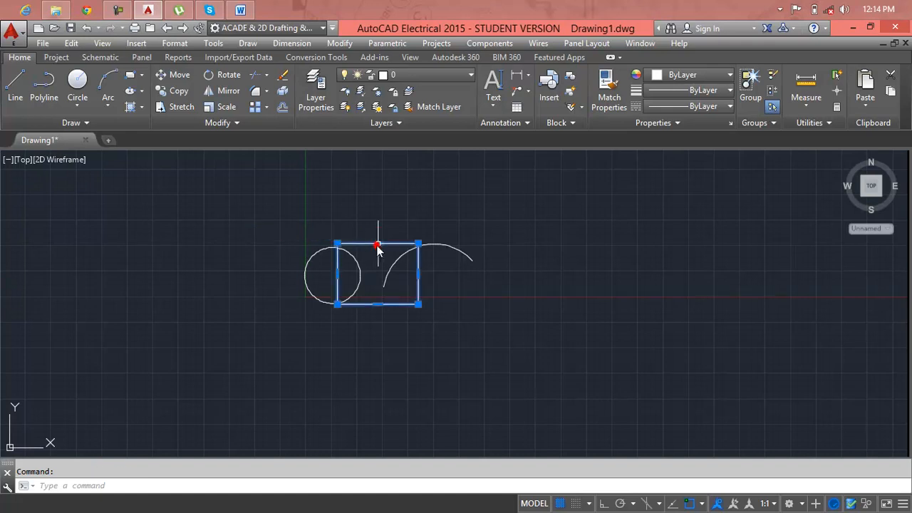
{"action": "key", "text": "Delete"}
{"action": "left_click", "coordinate": [444, 245]}
{"action": "key", "text": "Delete"}
{"action": "scroll", "coordinate": [351, 260], "scroll_direction": "up", "scroll_amount": 3}
{"action": "left_click", "coordinate": [356, 249]}
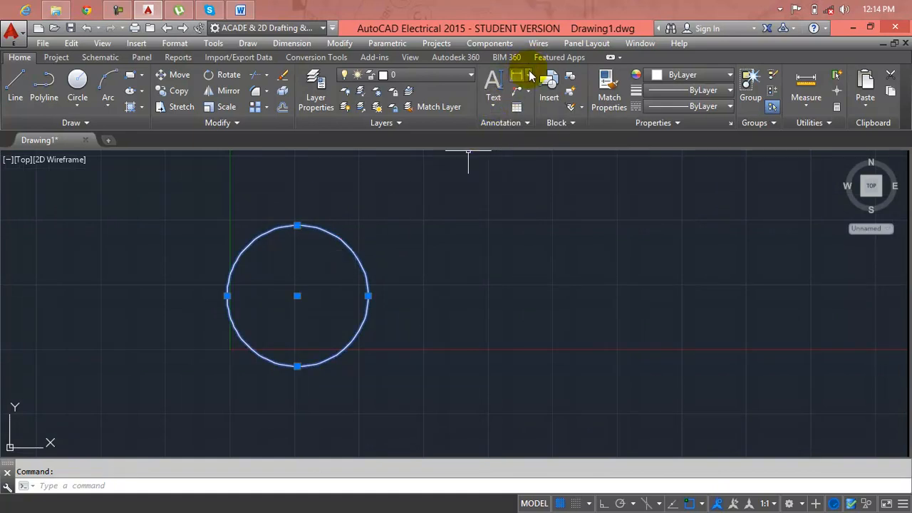
{"action": "left_click", "coordinate": [529, 75]}
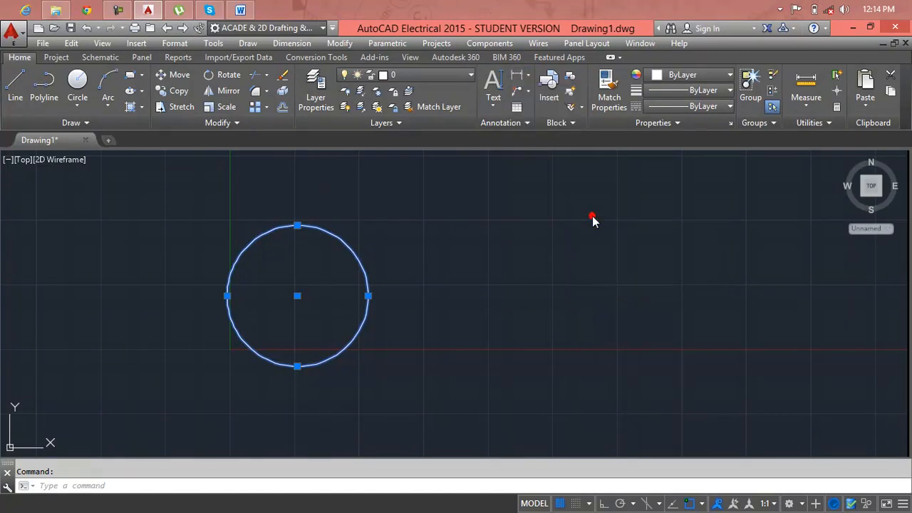
{"action": "left_click", "coordinate": [492, 105]}
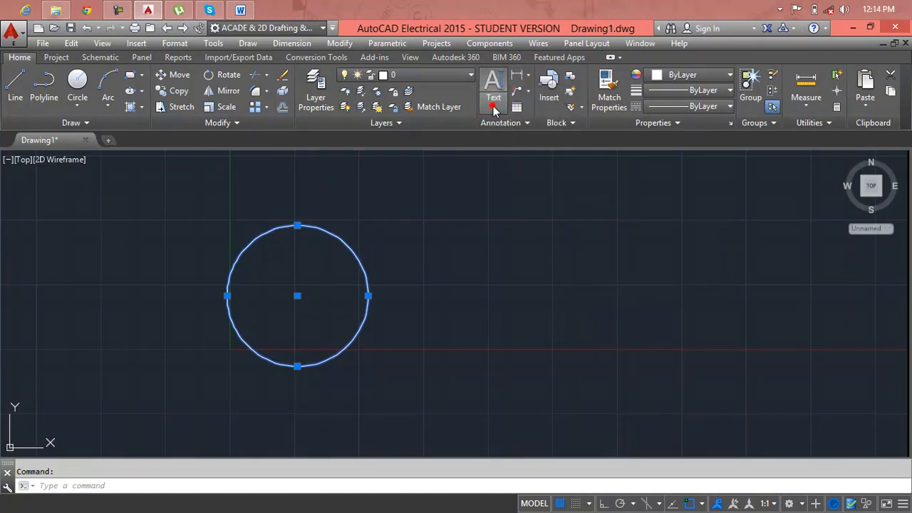
{"action": "left_click", "coordinate": [527, 92]}
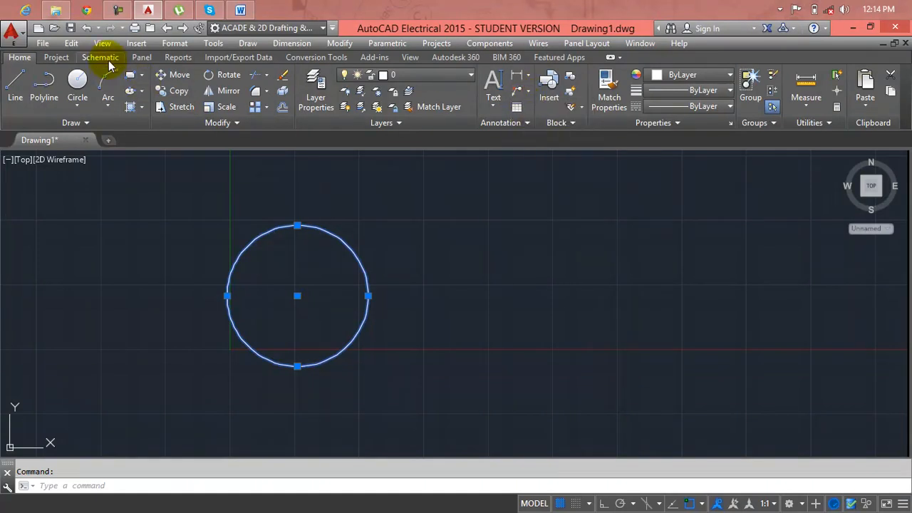
Enable the hidden Annotate tool set in the ribbon and bring it up
{"action": "right_click", "coordinate": [387, 57]}
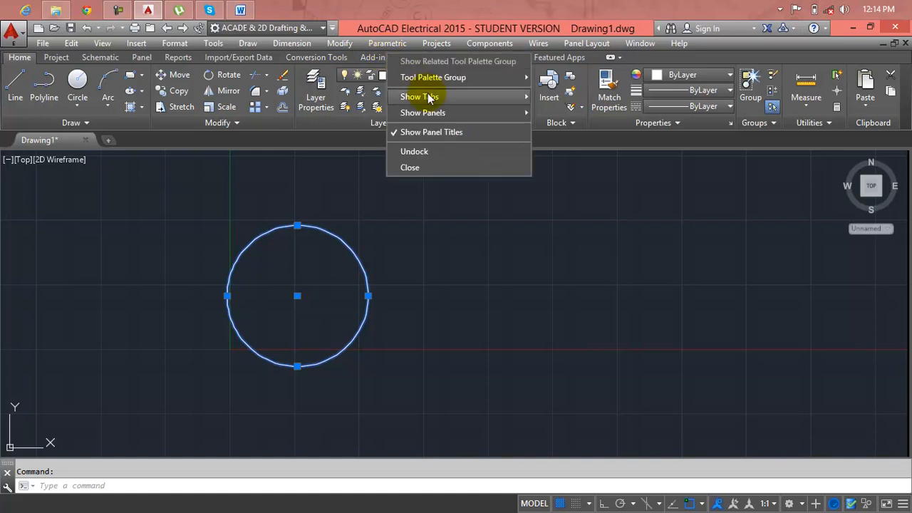
{"action": "mouse_move", "coordinate": [428, 98]}
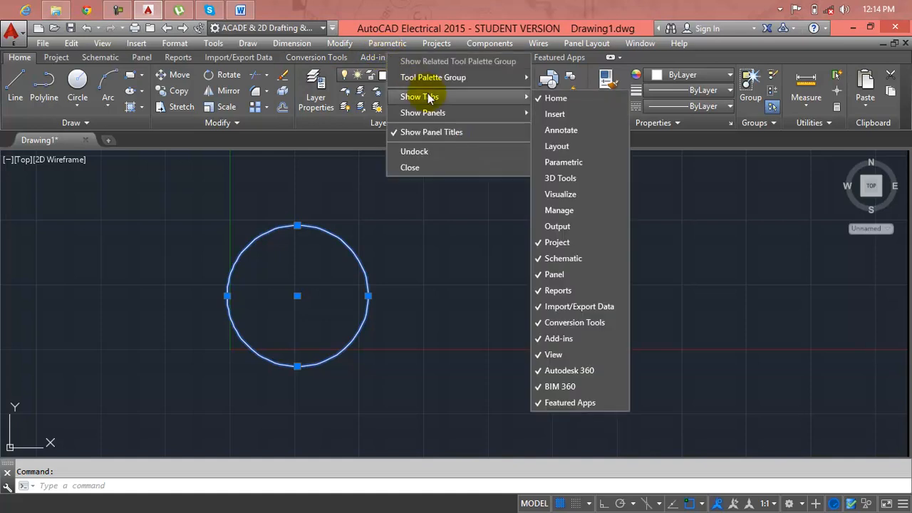
{"action": "left_click", "coordinate": [576, 131]}
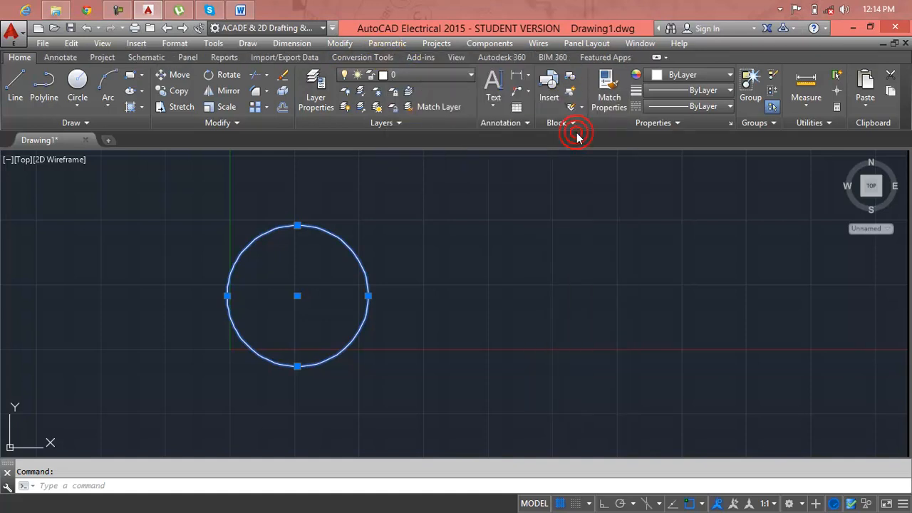
{"action": "left_click", "coordinate": [69, 60]}
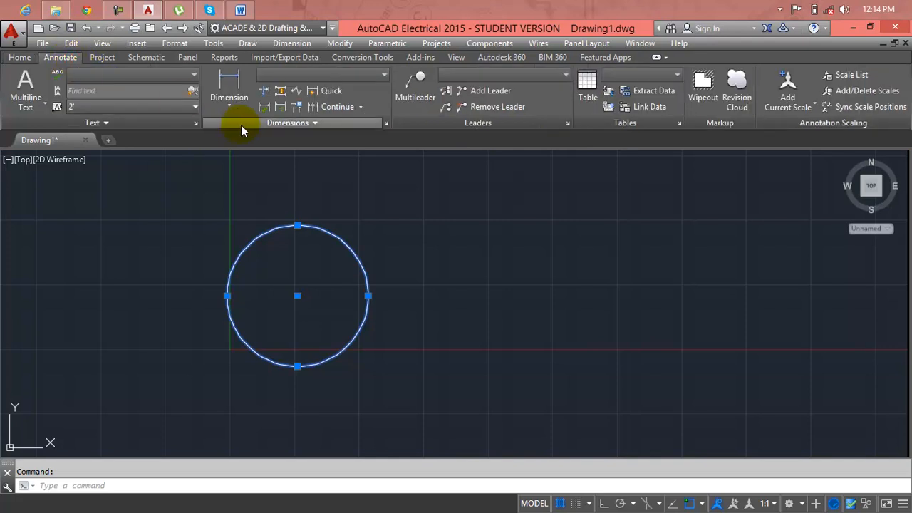
Add a center mark to the circle and inspect the mark up close by selecting it
{"action": "left_click", "coordinate": [243, 104]}
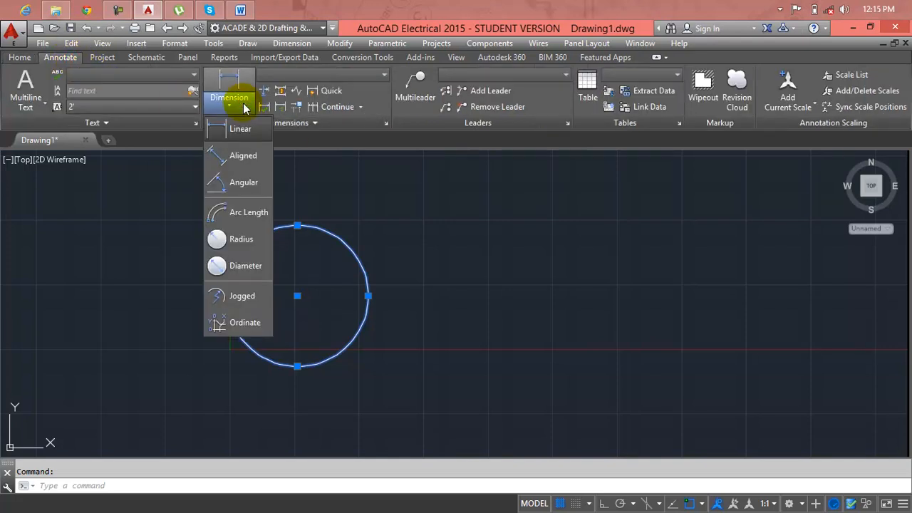
{"action": "left_click", "coordinate": [243, 107]}
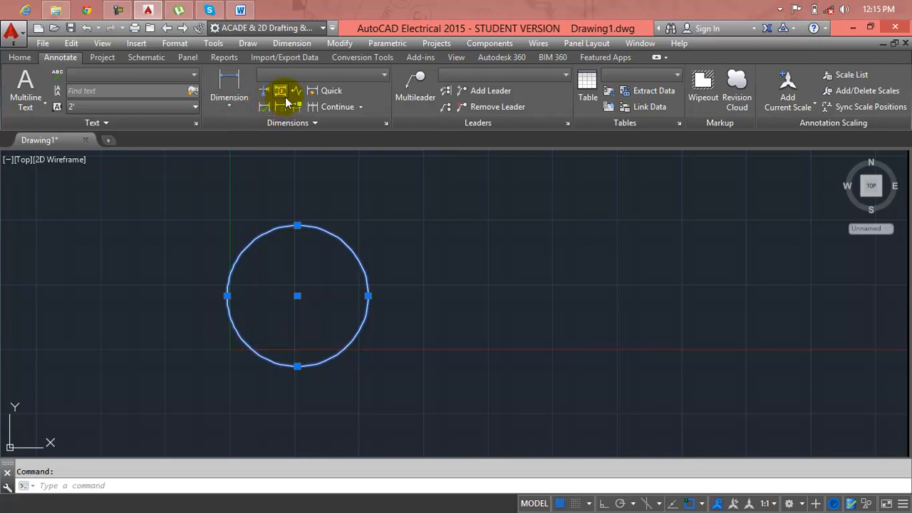
{"action": "left_click", "coordinate": [310, 123]}
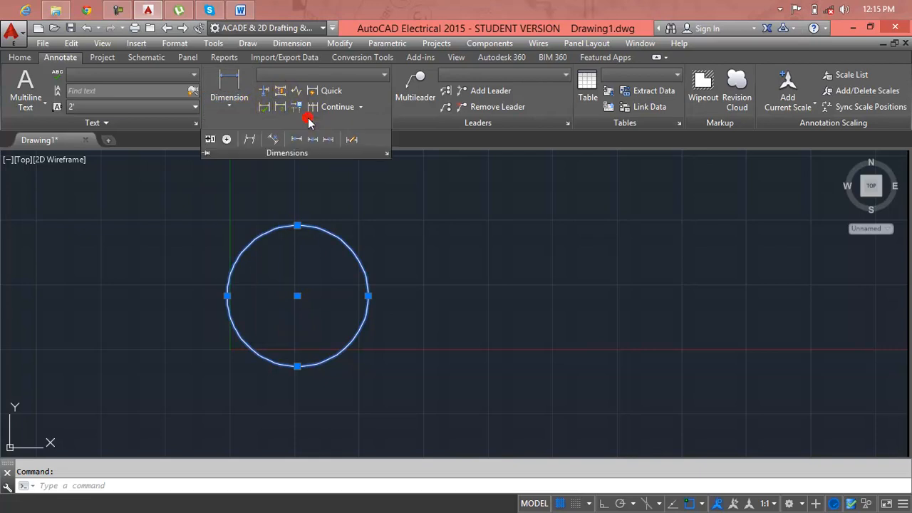
{"action": "left_click", "coordinate": [227, 140]}
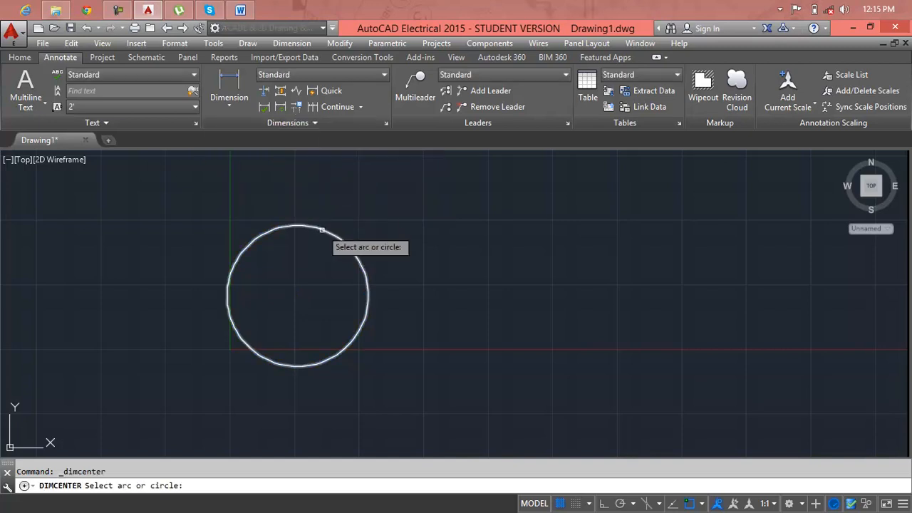
{"action": "scroll", "coordinate": [299, 296], "scroll_direction": "up", "scroll_amount": 6}
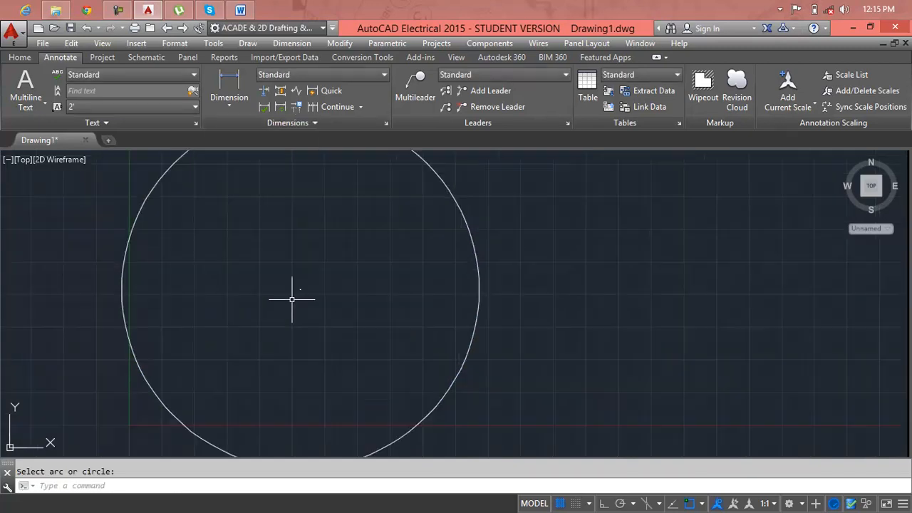
{"action": "left_click", "coordinate": [302, 284]}
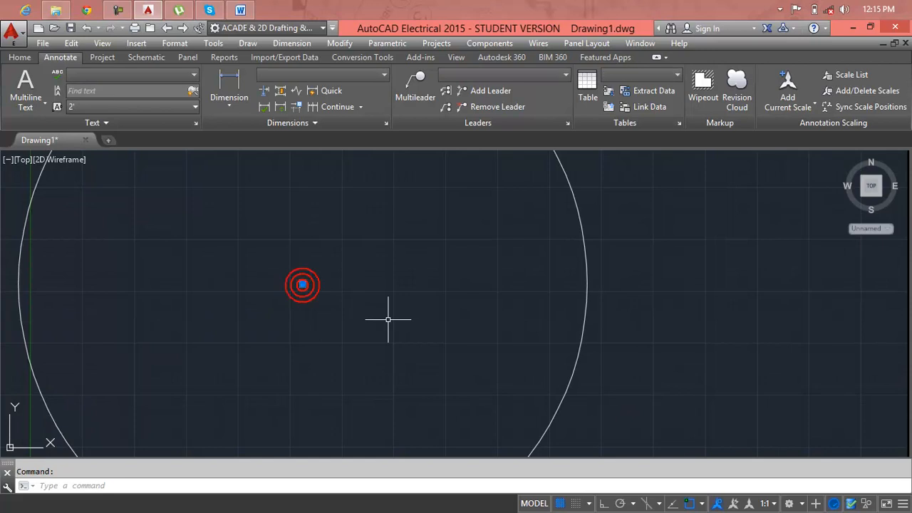
{"action": "key", "text": "Escape"}
{"action": "scroll", "coordinate": [382, 283], "scroll_direction": "down", "scroll_amount": 6}
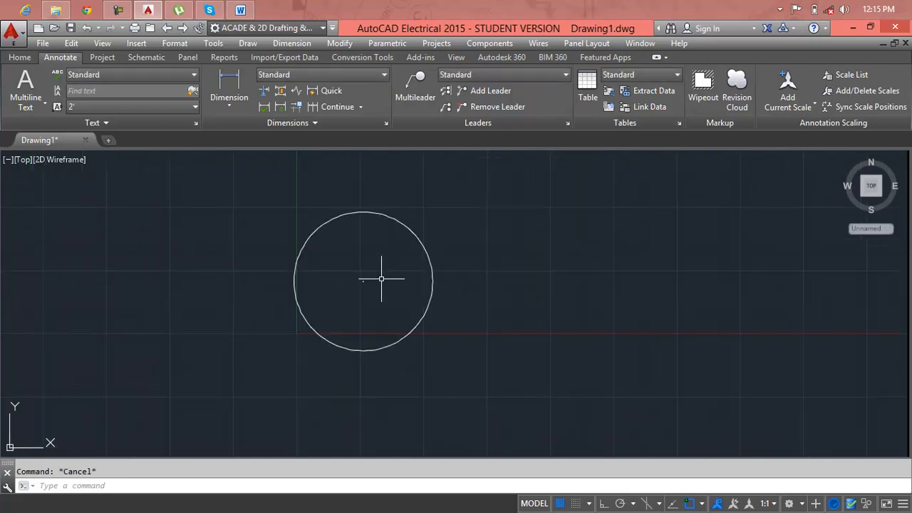
Consult the Lesson 50 topic list in Word, return to AutoCAD Electrical and erase the circle together with its center mark
{"action": "left_click", "coordinate": [240, 9]}
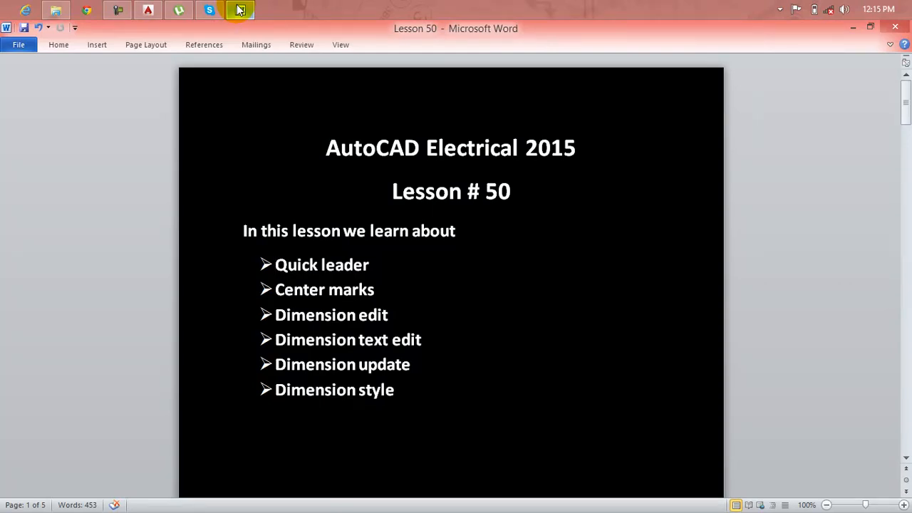
{"action": "left_click", "coordinate": [240, 9]}
{"action": "left_click", "coordinate": [486, 233]}
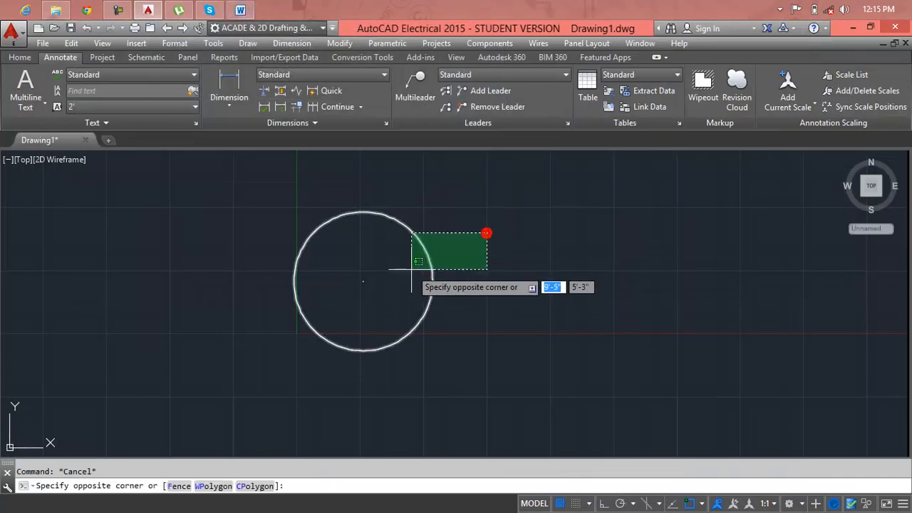
{"action": "left_click", "coordinate": [411, 269]}
{"action": "key", "text": "Delete"}
{"action": "left_click", "coordinate": [411, 269]}
{"action": "left_click", "coordinate": [335, 318]}
{"action": "key", "text": "Delete"}
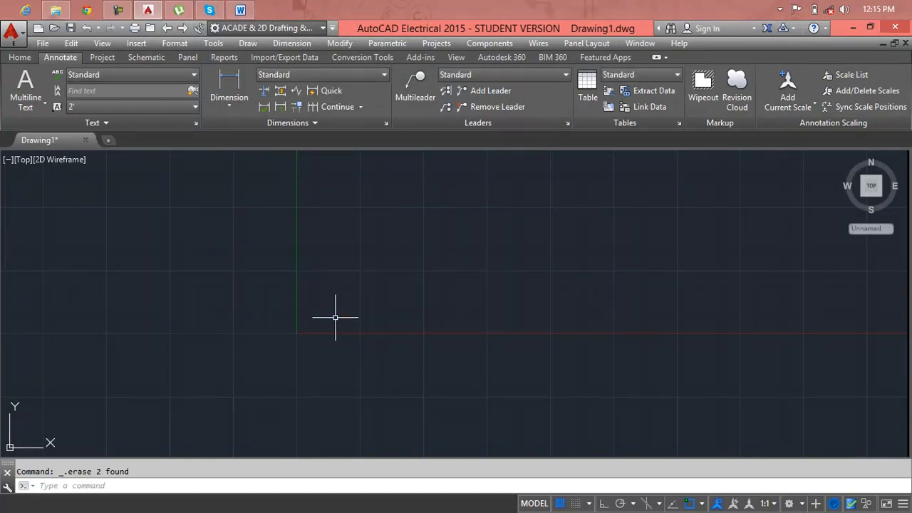
Draw a 10' horizontal line with Ortho on, starting just left of the vertical axis
{"action": "left_click", "coordinate": [335, 317]}
{"action": "left_click", "coordinate": [221, 332]}
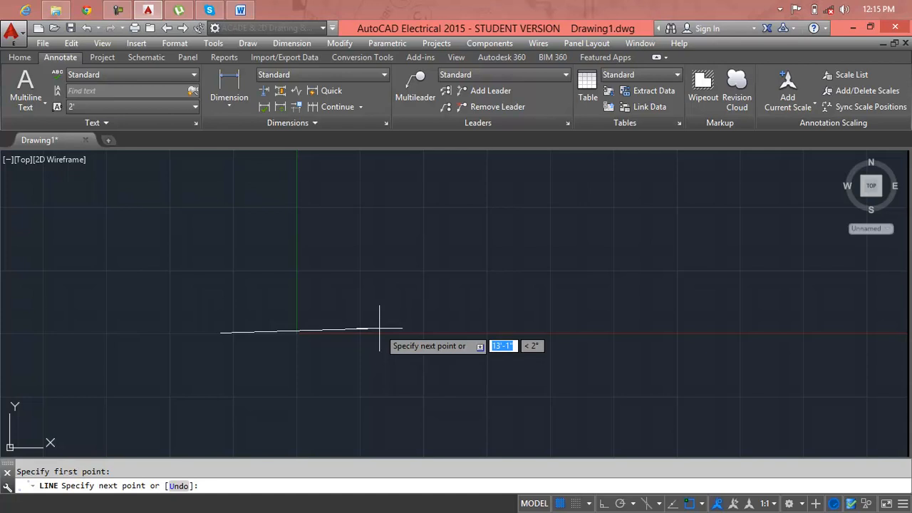
{"action": "key", "text": "F8"}
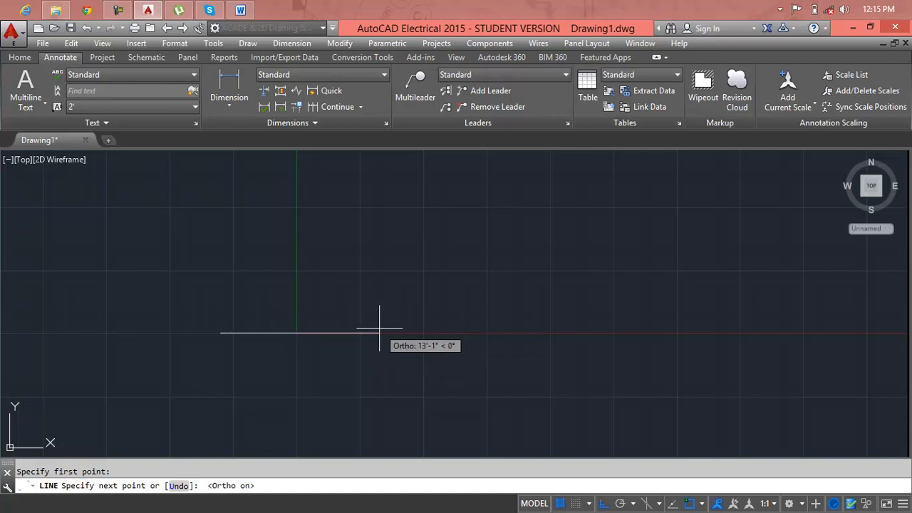
{"action": "type", "text": "0'"}
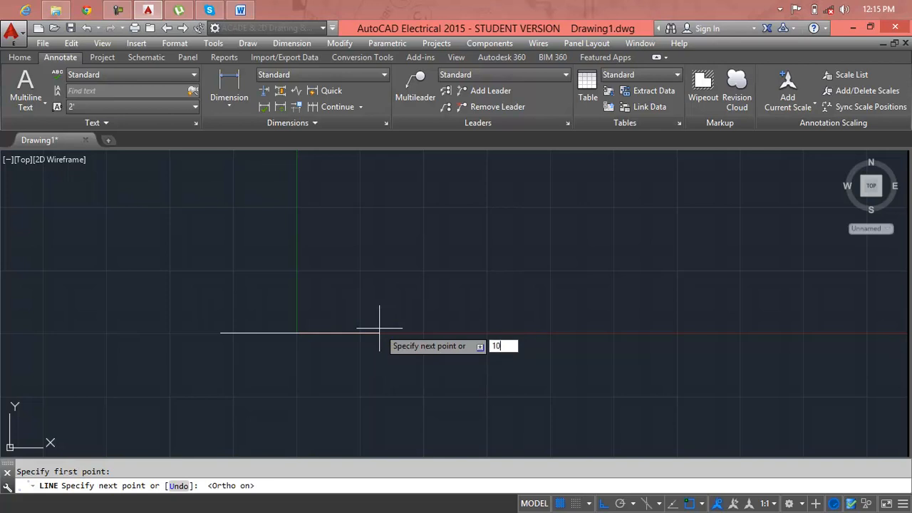
{"action": "key", "text": "Return"}
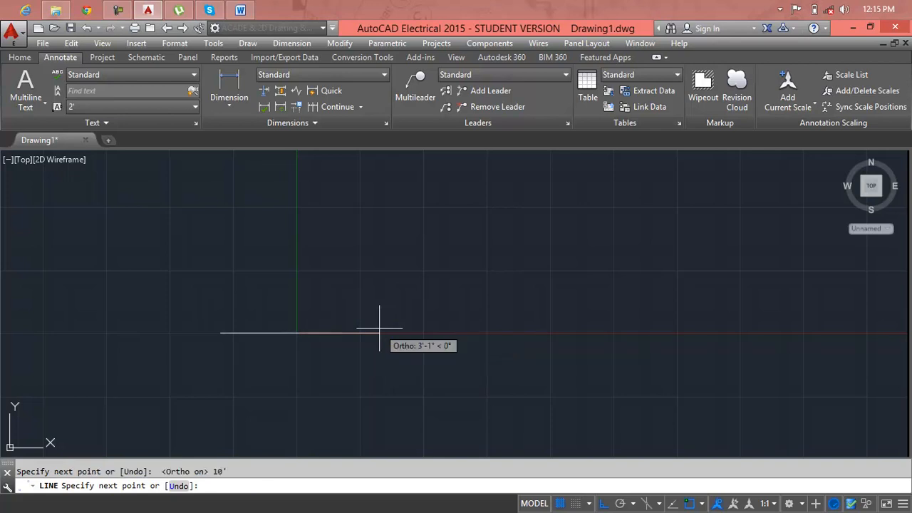
{"action": "key", "text": "Escape"}
Add a linear dimension to the horizontal line by selecting the line as the object, placing the dimension above it
{"action": "scroll", "coordinate": [291, 332], "scroll_direction": "up", "scroll_amount": 4}
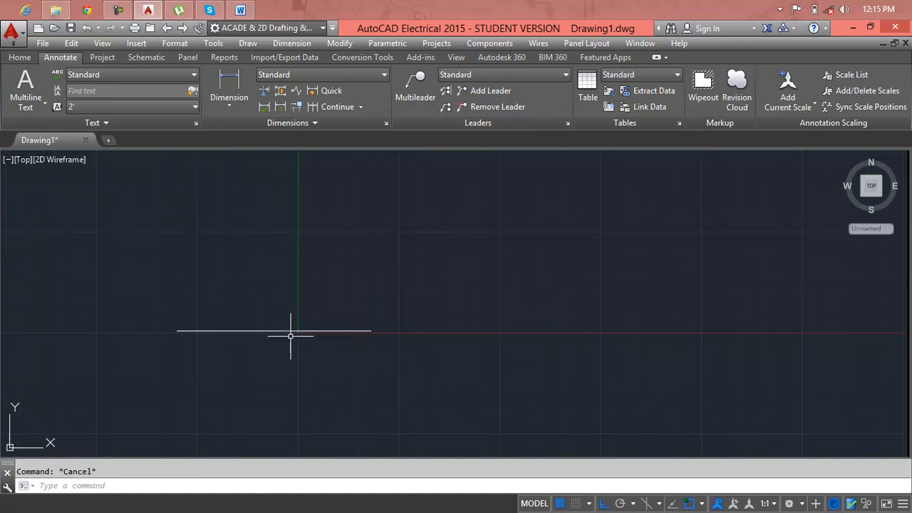
{"action": "left_click", "coordinate": [229, 91]}
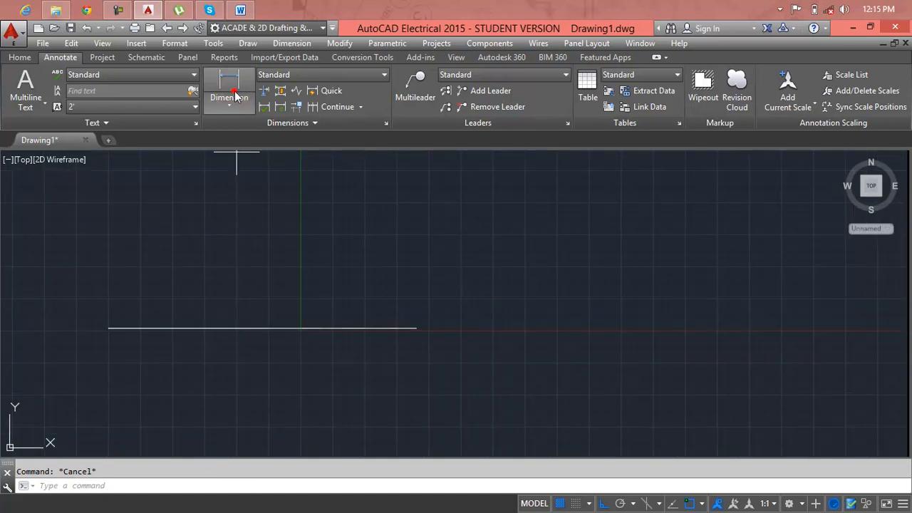
{"action": "key", "text": "Return"}
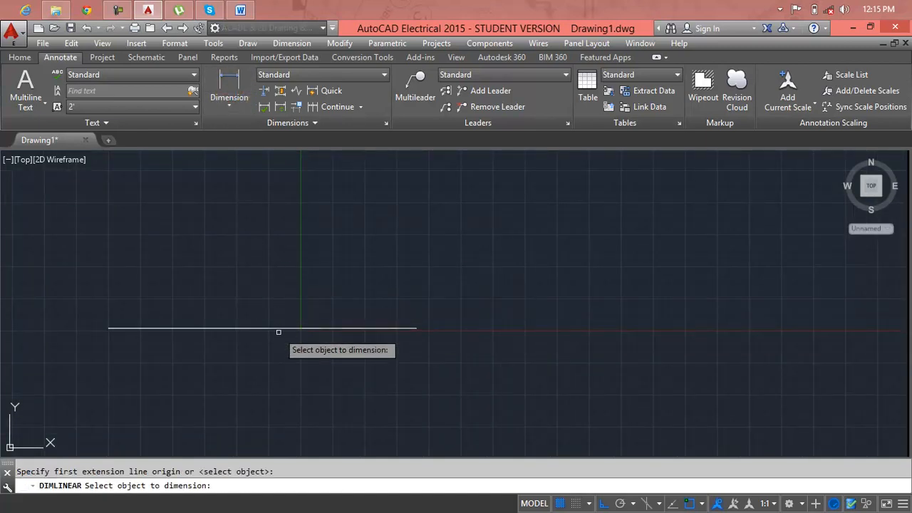
{"action": "left_click", "coordinate": [278, 328]}
{"action": "left_click", "coordinate": [275, 276]}
{"action": "scroll", "coordinate": [259, 276], "scroll_direction": "up", "scroll_amount": 4}
{"action": "scroll", "coordinate": [221, 322], "scroll_direction": "up", "scroll_amount": 3}
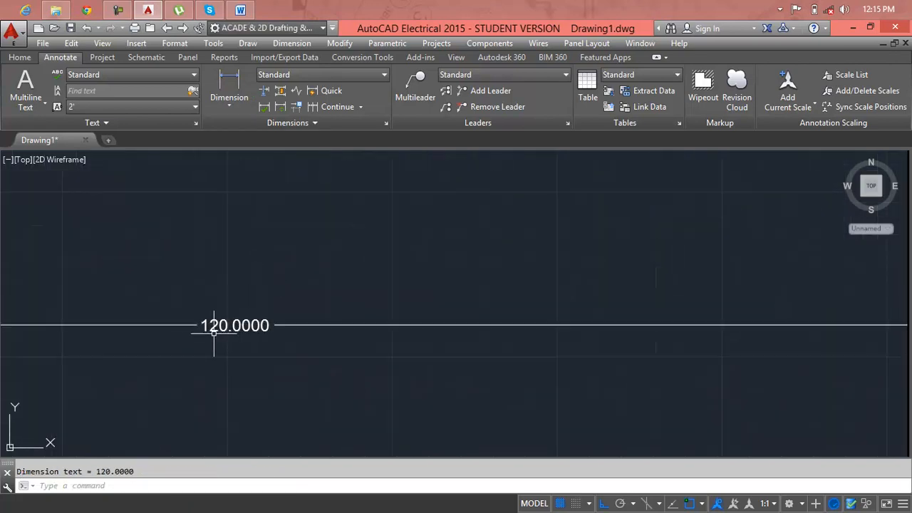
Modify the Standard dimension style to Engineering linear units with 0'-0" precision and set it as current
{"action": "type", "text": "d"}
{"action": "key", "text": "Return"}
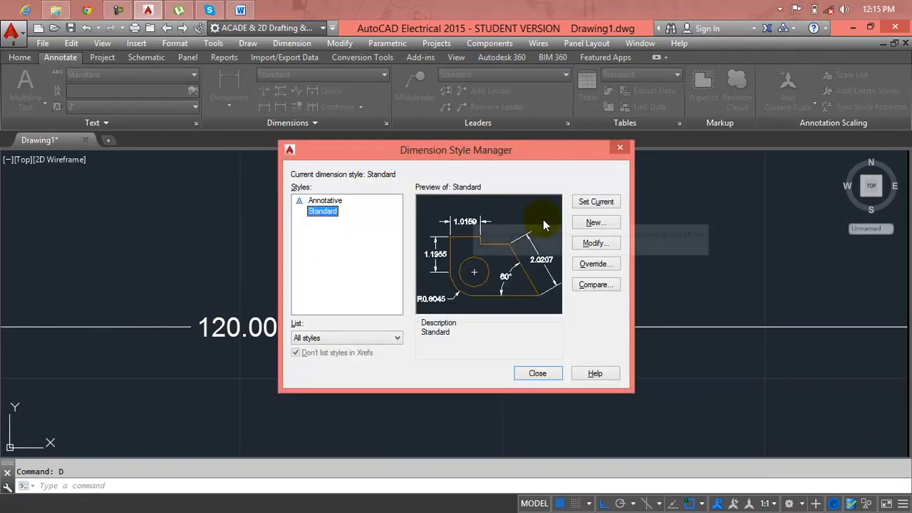
{"action": "left_click", "coordinate": [597, 243]}
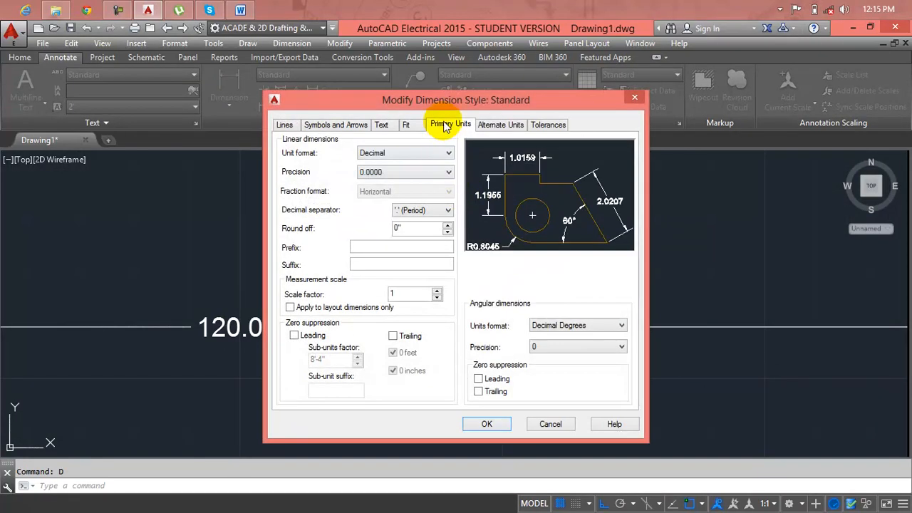
{"action": "left_click", "coordinate": [435, 151]}
{"action": "left_click", "coordinate": [421, 180]}
{"action": "left_click", "coordinate": [423, 173]}
{"action": "left_click", "coordinate": [420, 183]}
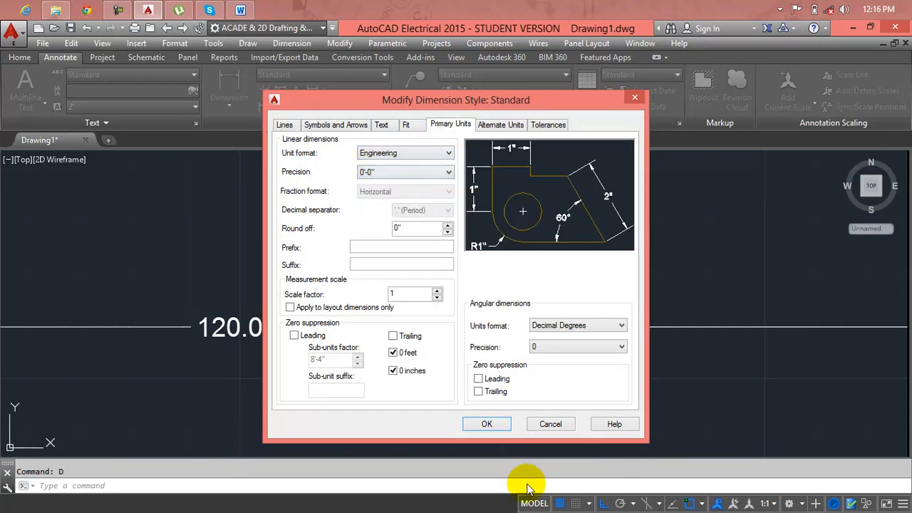
{"action": "left_click", "coordinate": [486, 423]}
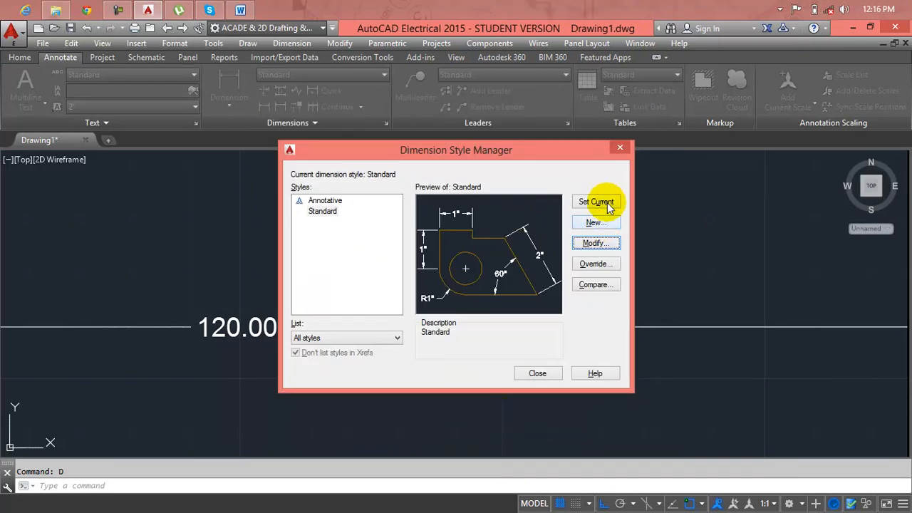
{"action": "left_click", "coordinate": [604, 202]}
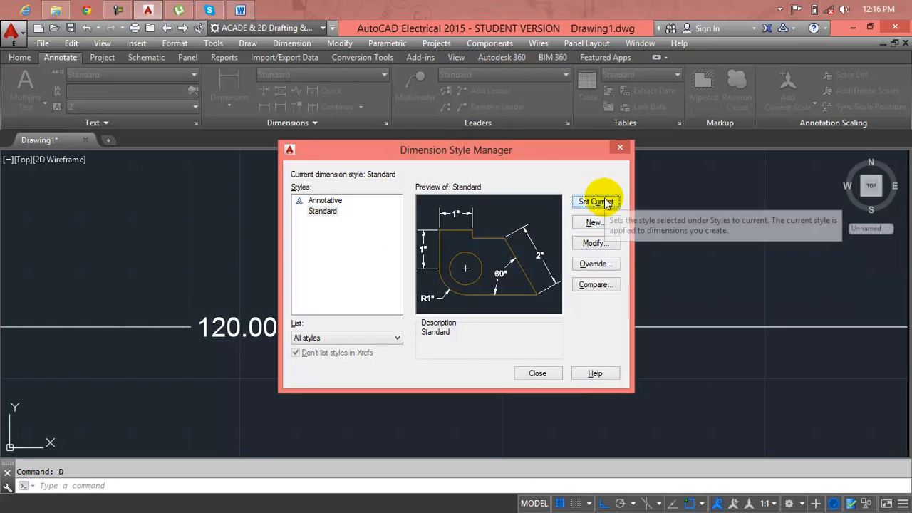
{"action": "left_click", "coordinate": [555, 371]}
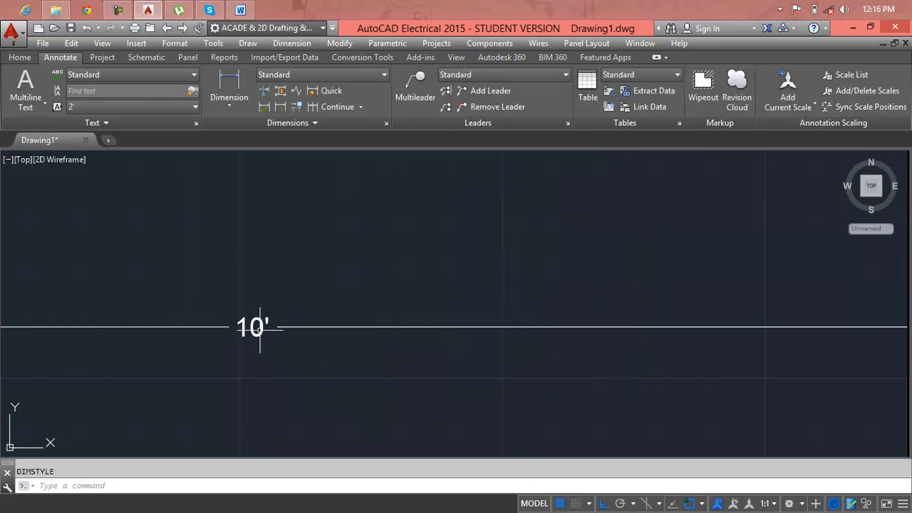
{"action": "left_click", "coordinate": [297, 327]}
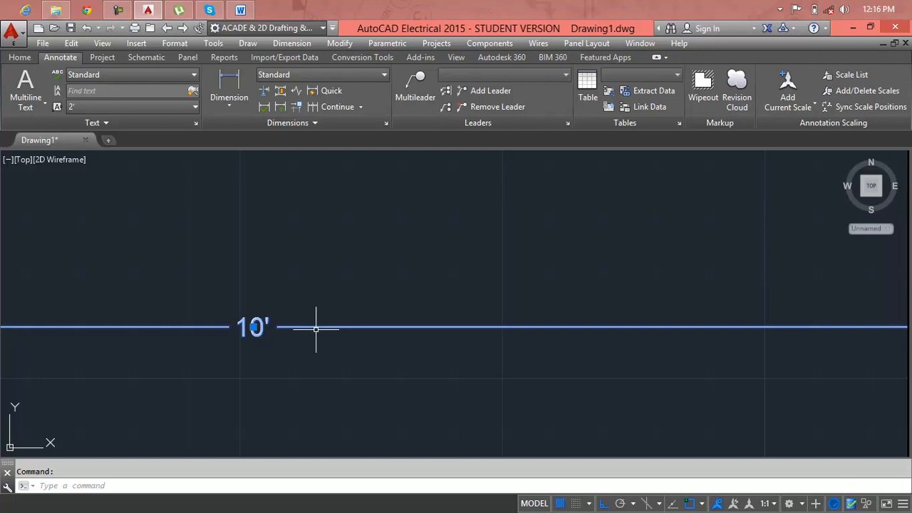
{"action": "double_click", "coordinate": [315, 327]}
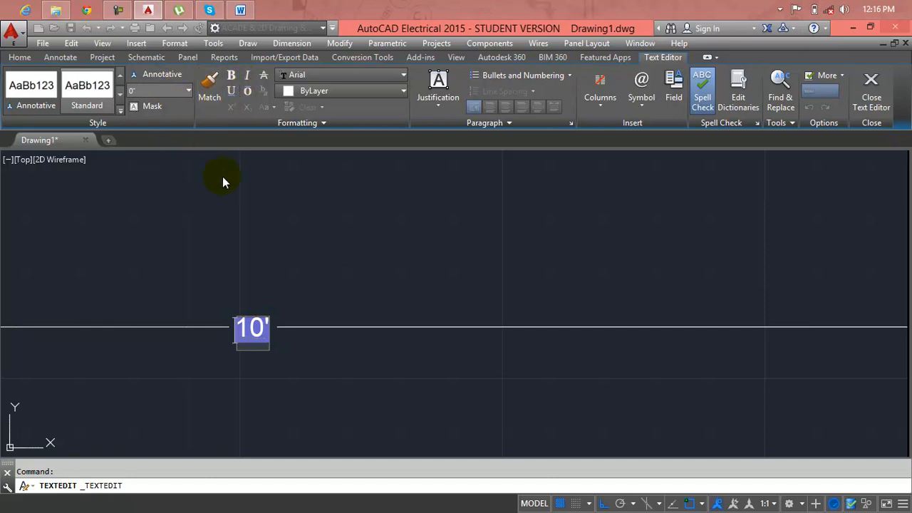
{"action": "left_click", "coordinate": [591, 204]}
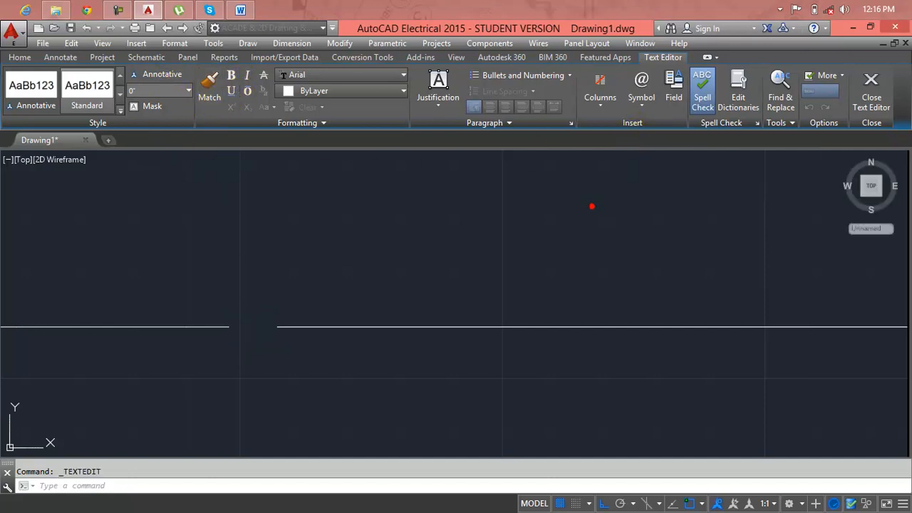
Open the Standard dimension style for modification and set the dimension line color to Red
{"action": "type", "text": "d"}
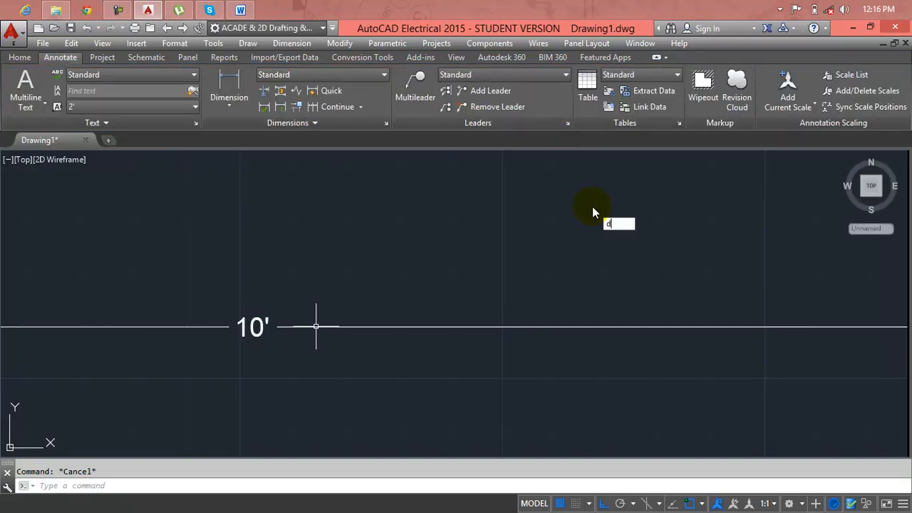
{"action": "key", "text": "Return"}
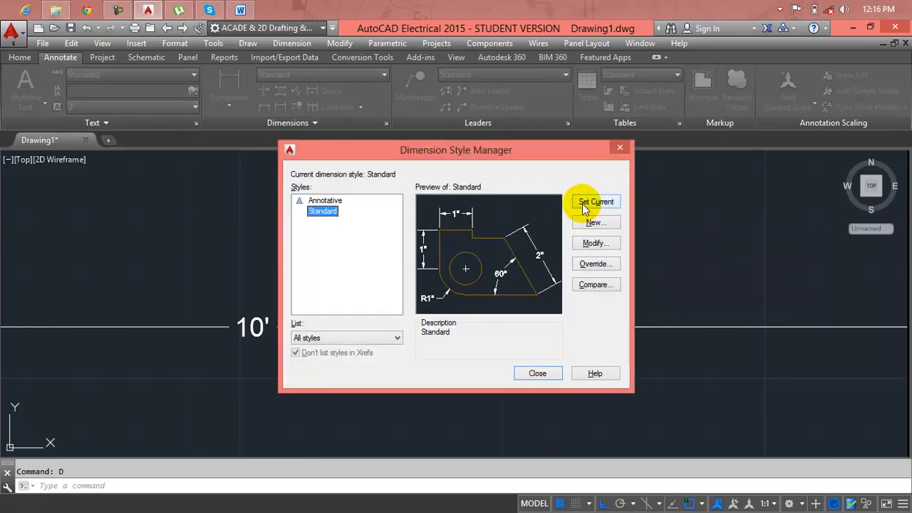
{"action": "left_click", "coordinate": [595, 243]}
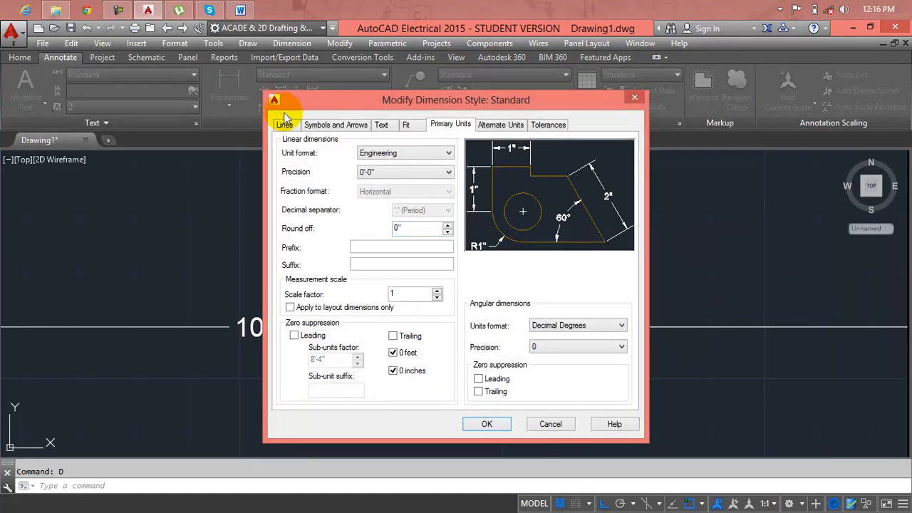
{"action": "left_click", "coordinate": [287, 125]}
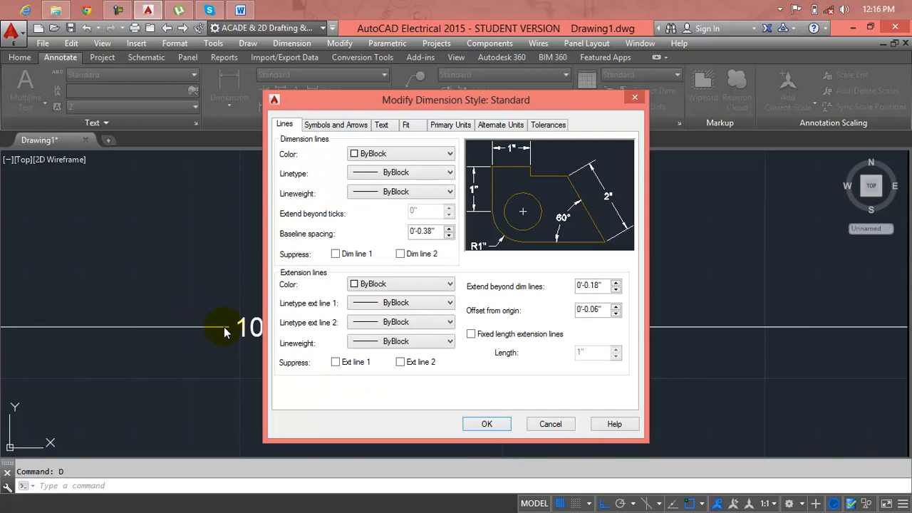
{"action": "left_click", "coordinate": [394, 153]}
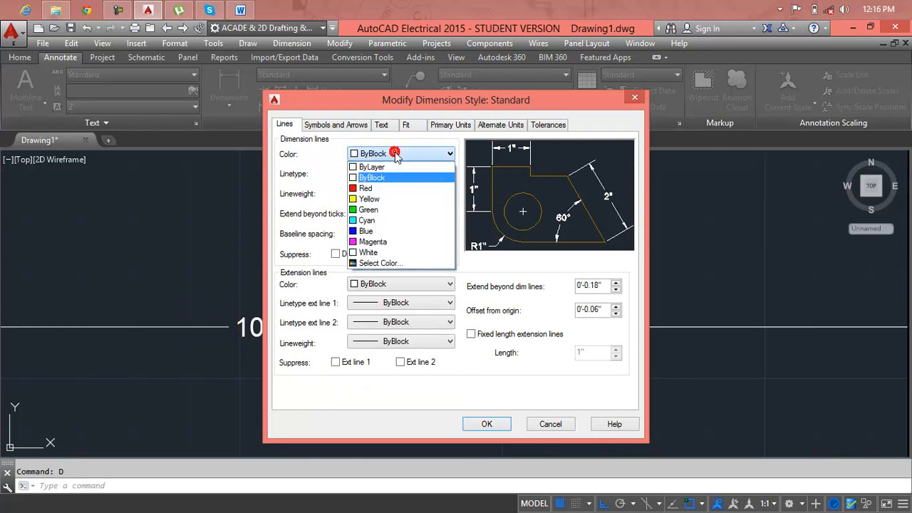
{"action": "left_click", "coordinate": [393, 189]}
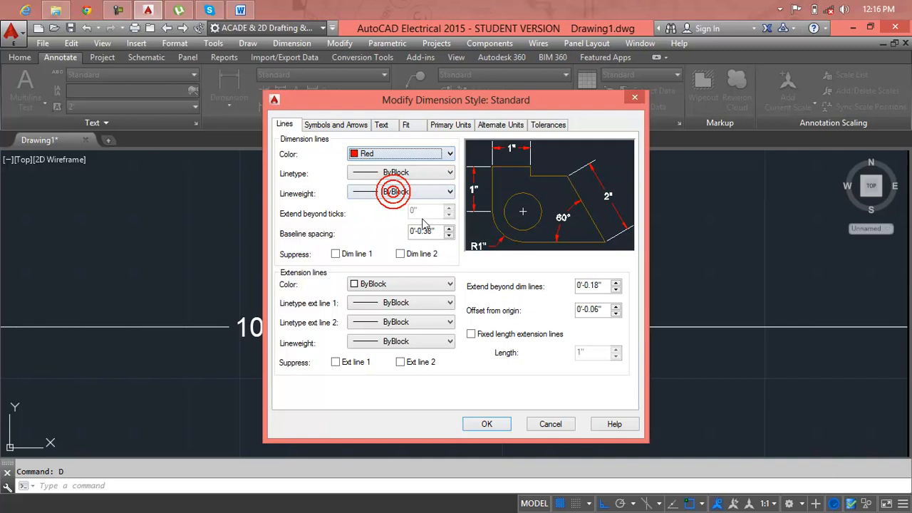
Load the FENCELINE1 linetype from acad.lin while choosing a linetype for the dimension lines
{"action": "left_click", "coordinate": [352, 174]}
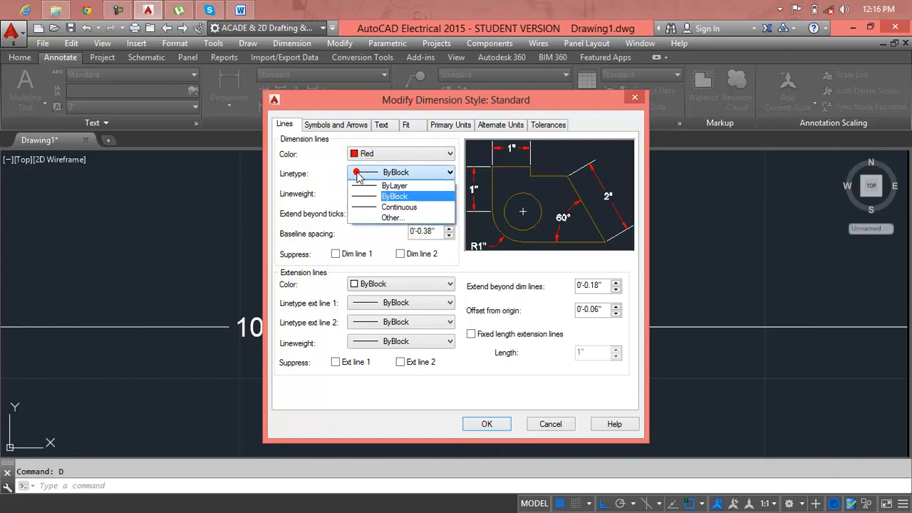
{"action": "left_click", "coordinate": [378, 218]}
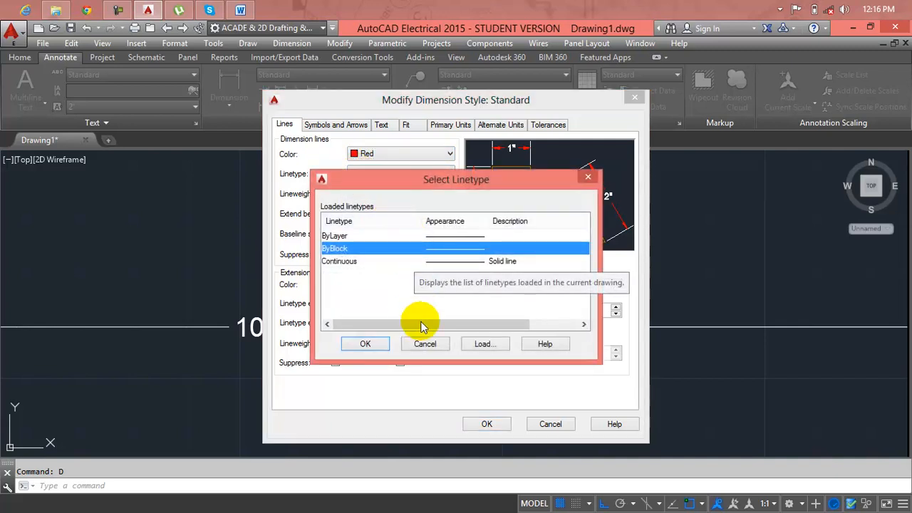
{"action": "left_click", "coordinate": [484, 343]}
{"action": "left_click", "coordinate": [450, 273]}
{"action": "scroll", "coordinate": [456, 278], "scroll_direction": "down", "scroll_amount": 2}
{"action": "scroll", "coordinate": [456, 277], "scroll_direction": "down", "scroll_amount": 4}
{"action": "scroll", "coordinate": [457, 279], "scroll_direction": "up", "scroll_amount": 3}
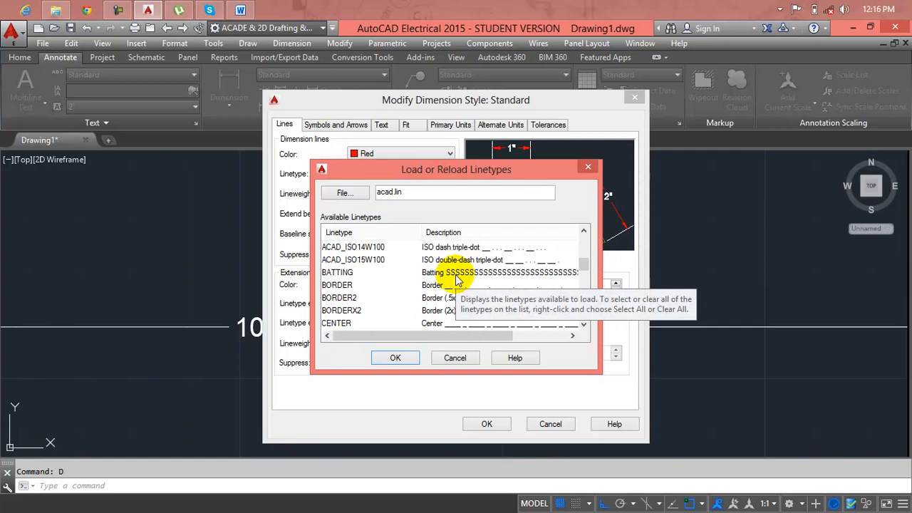
{"action": "scroll", "coordinate": [453, 295], "scroll_direction": "down", "scroll_amount": 2}
{"action": "scroll", "coordinate": [507, 299], "scroll_direction": "down", "scroll_amount": 3}
{"action": "left_click", "coordinate": [505, 322]}
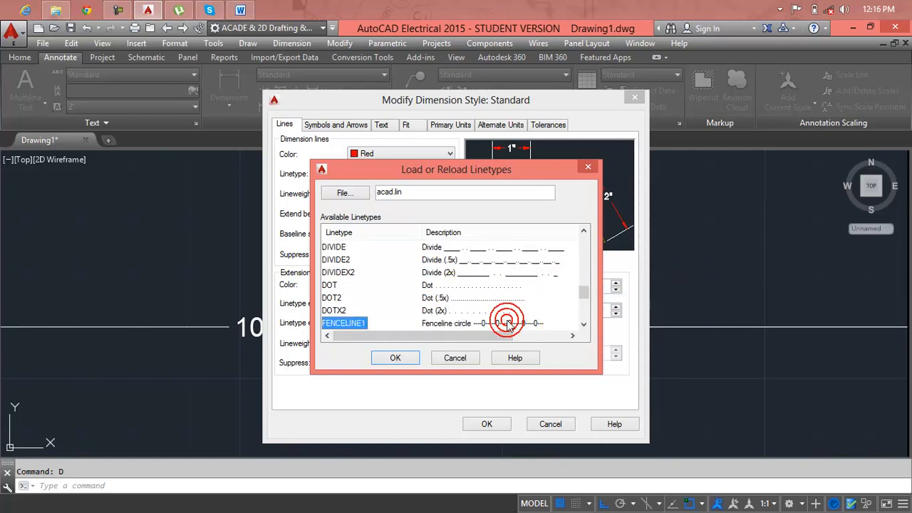
{"action": "left_click", "coordinate": [400, 359]}
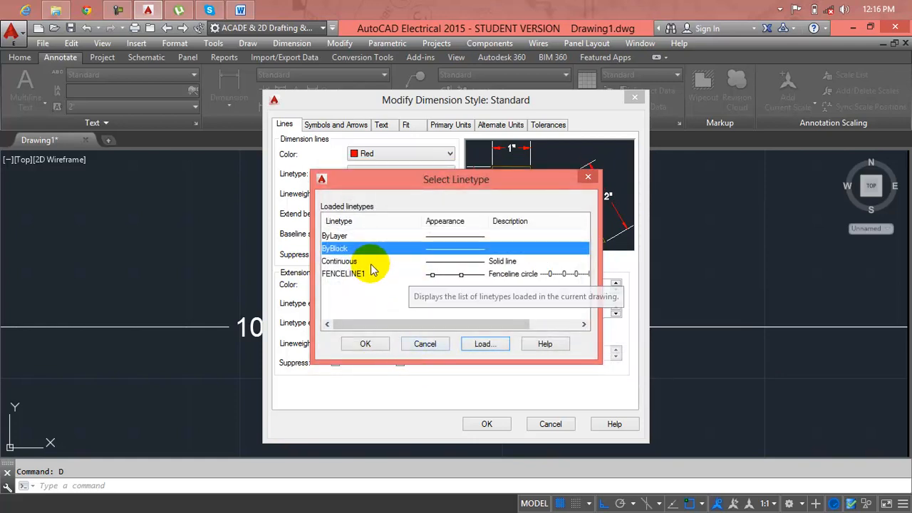
Assign the FENCELINE1 linetype to the dimension lines and set their lineweight to 0.35 mm
{"action": "left_click", "coordinate": [480, 277]}
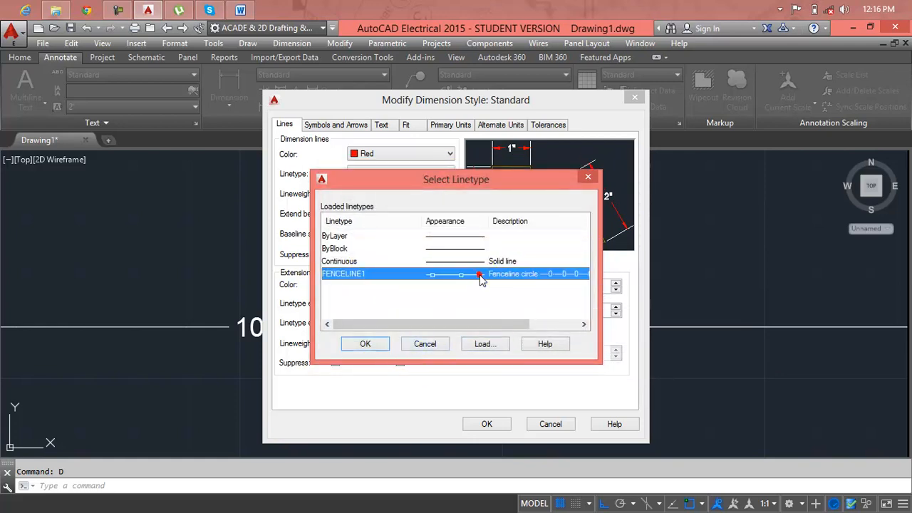
{"action": "left_click", "coordinate": [366, 343]}
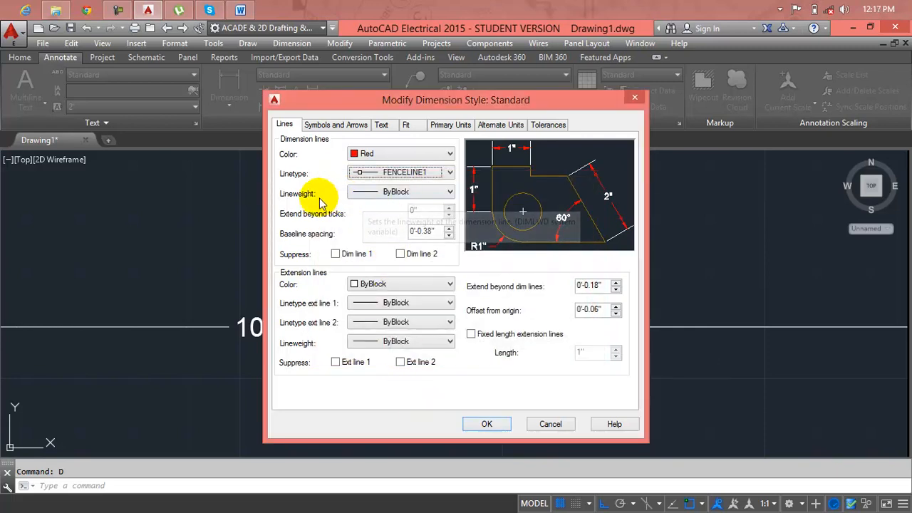
{"action": "left_click", "coordinate": [367, 191]}
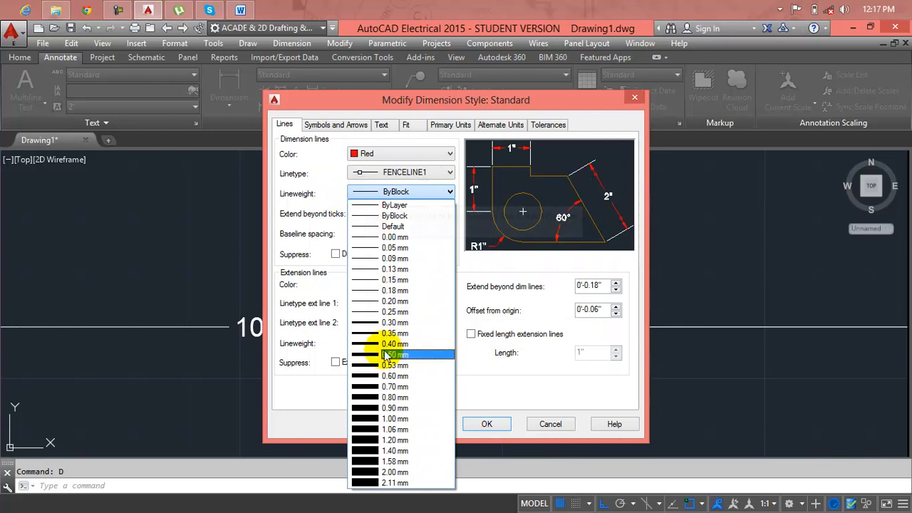
{"action": "left_click", "coordinate": [385, 333]}
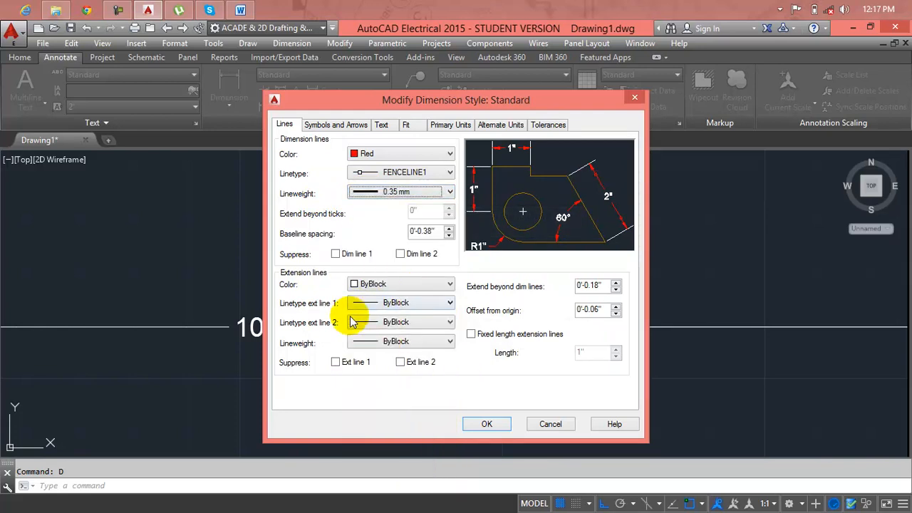
Format the dimension text with Green text color, Yellow fill color and a text height of 0'-5.18"
{"action": "left_click", "coordinate": [320, 125]}
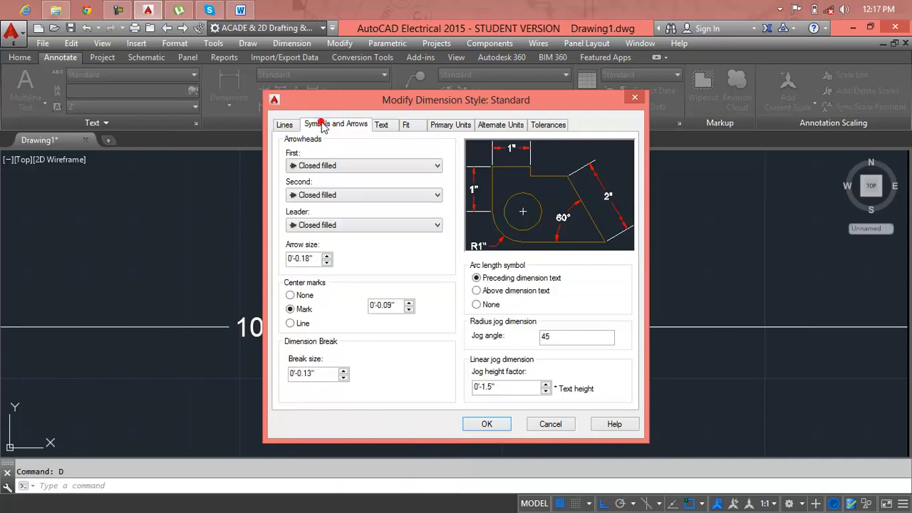
{"action": "left_click", "coordinate": [382, 125]}
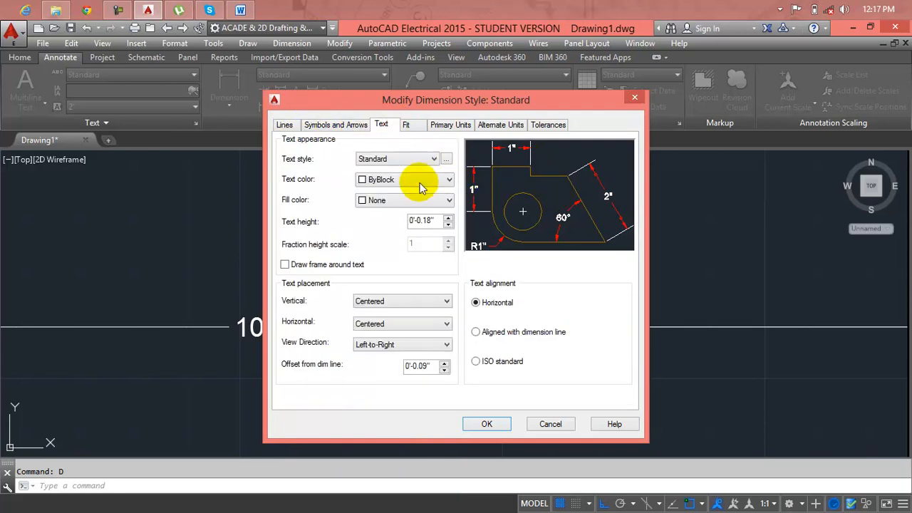
{"action": "left_click", "coordinate": [393, 178]}
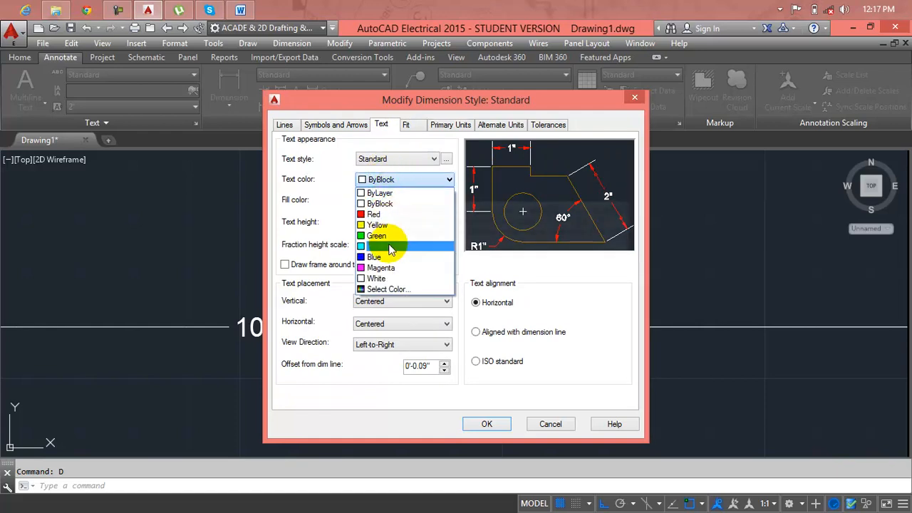
{"action": "left_click", "coordinate": [375, 235]}
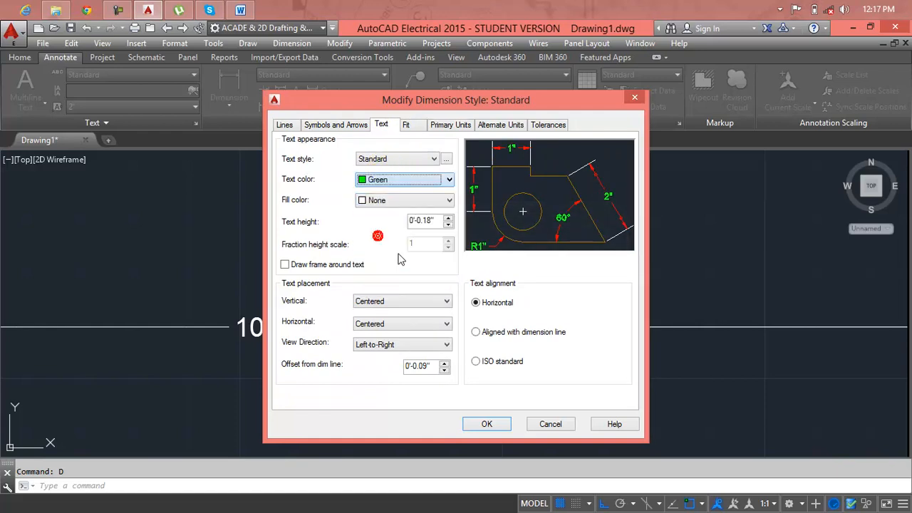
{"action": "left_click", "coordinate": [375, 201]}
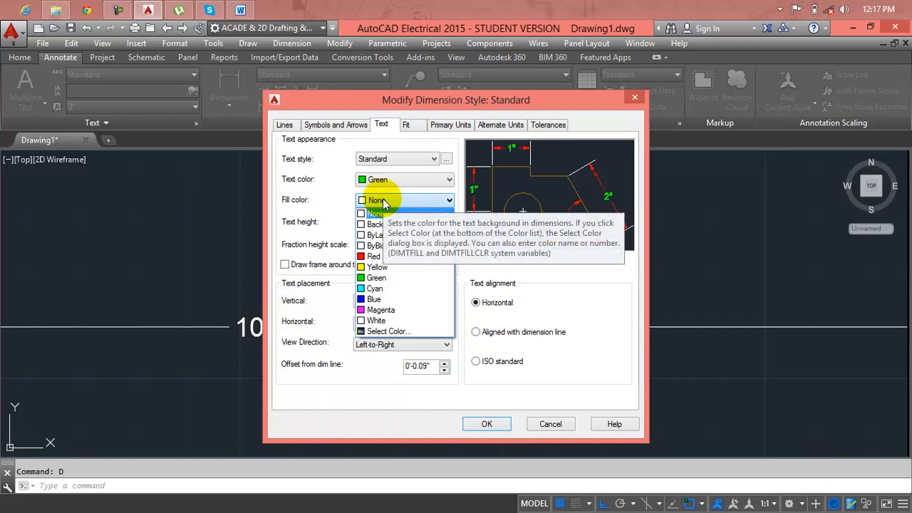
{"action": "left_click", "coordinate": [376, 266]}
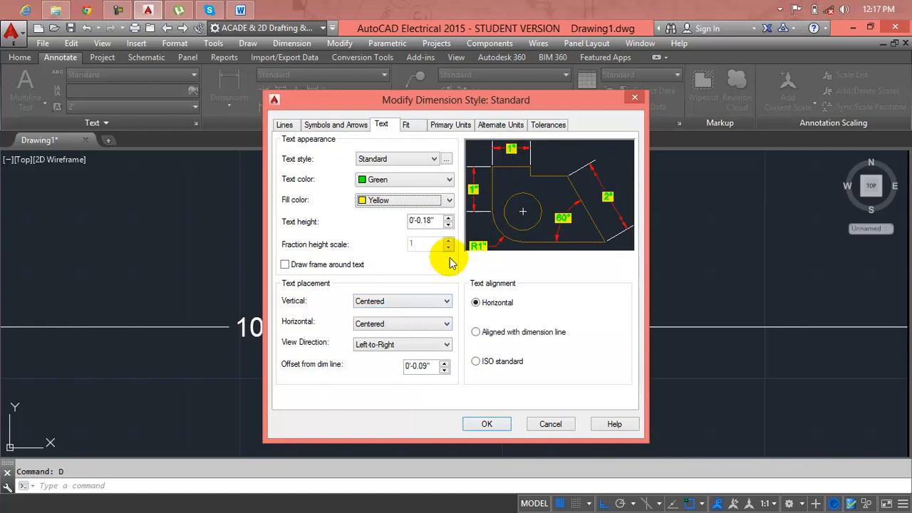
{"action": "left_click", "coordinate": [447, 219]}
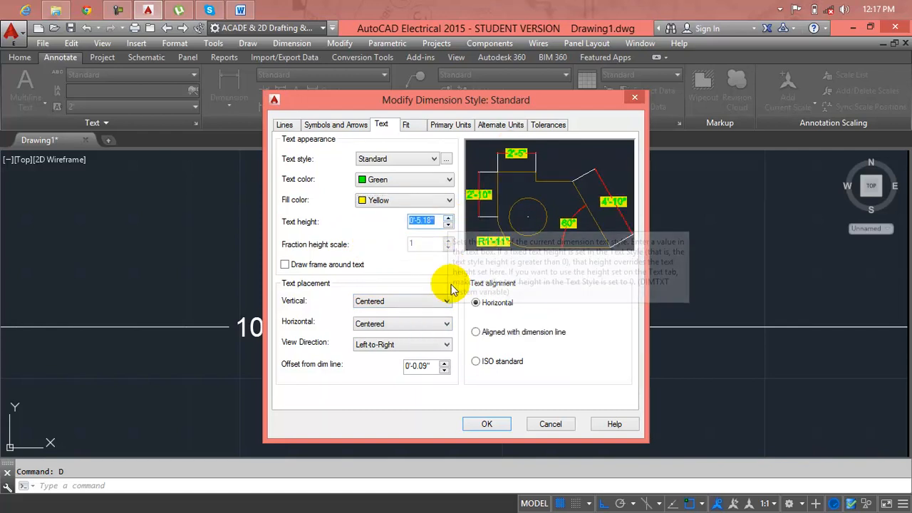
Consult the Lesson 50 topic list in Word, return to AutoCAD Electrical and apply the modified Standard dimension style to the drawing
{"action": "left_click", "coordinate": [406, 126]}
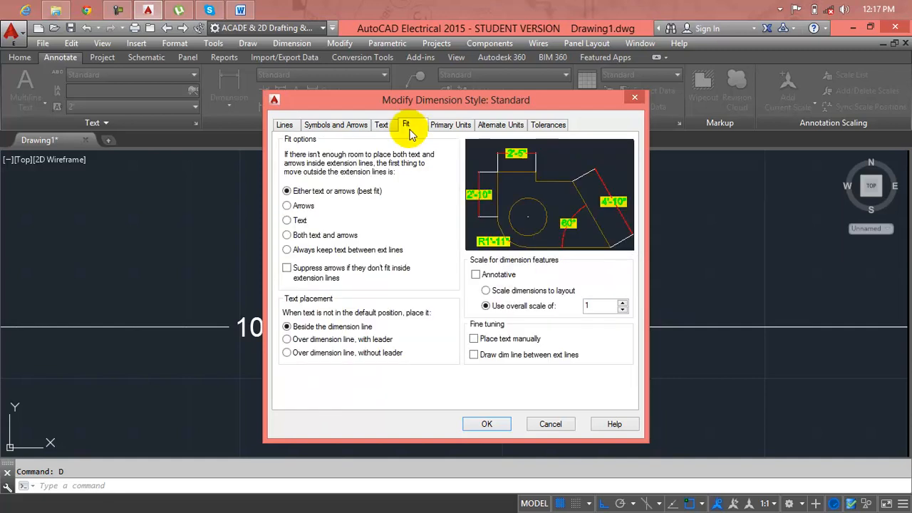
{"action": "left_click", "coordinate": [439, 125]}
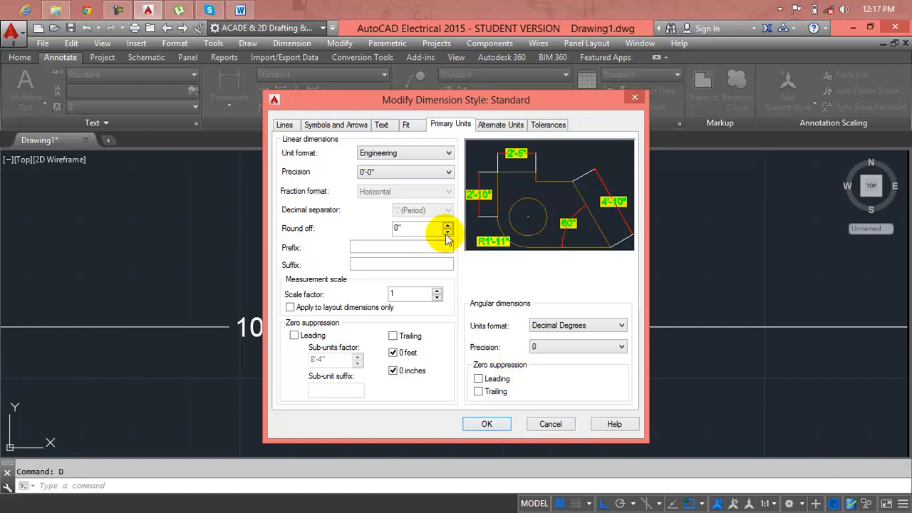
{"action": "left_click", "coordinate": [240, 10]}
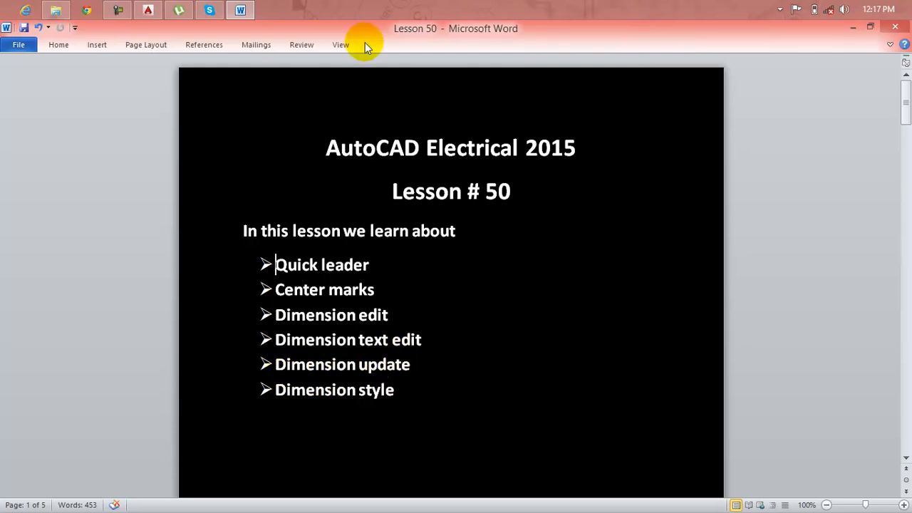
{"action": "left_click", "coordinate": [148, 10]}
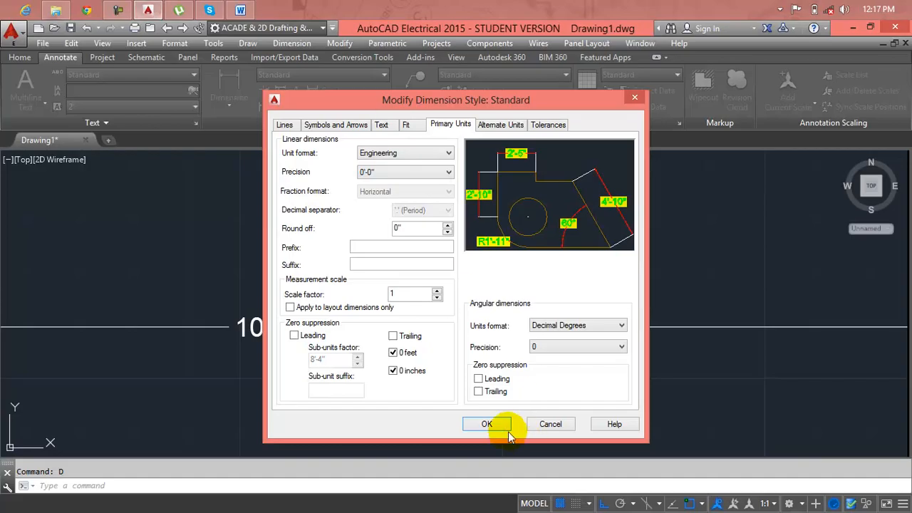
{"action": "left_click", "coordinate": [486, 424]}
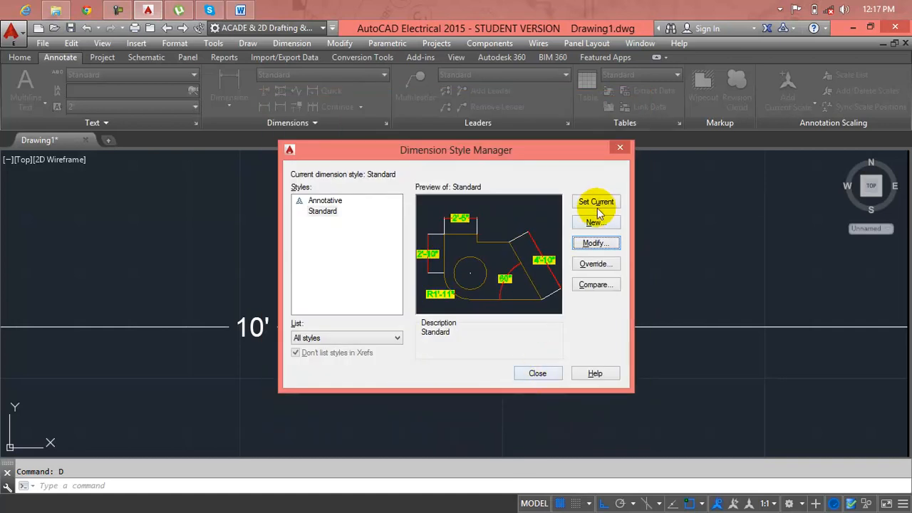
{"action": "left_click", "coordinate": [538, 373]}
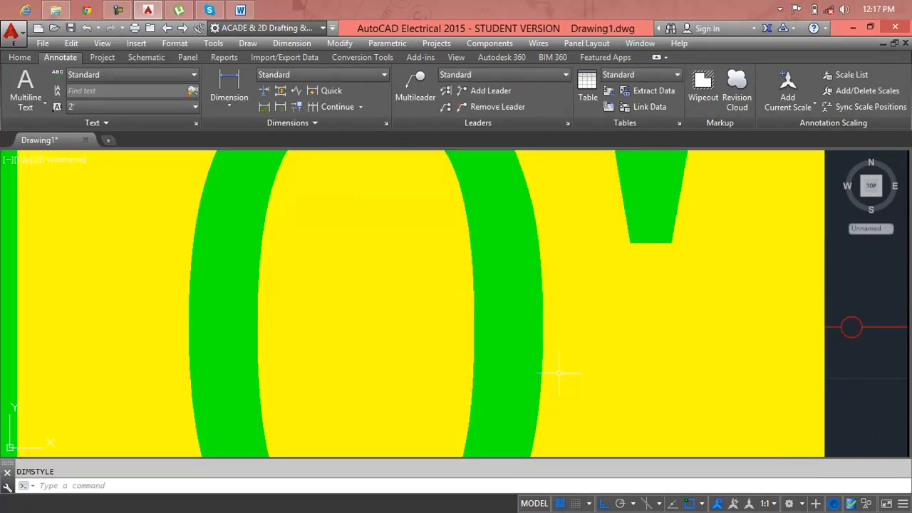
{"action": "scroll", "coordinate": [523, 376], "scroll_direction": "down", "scroll_amount": 2}
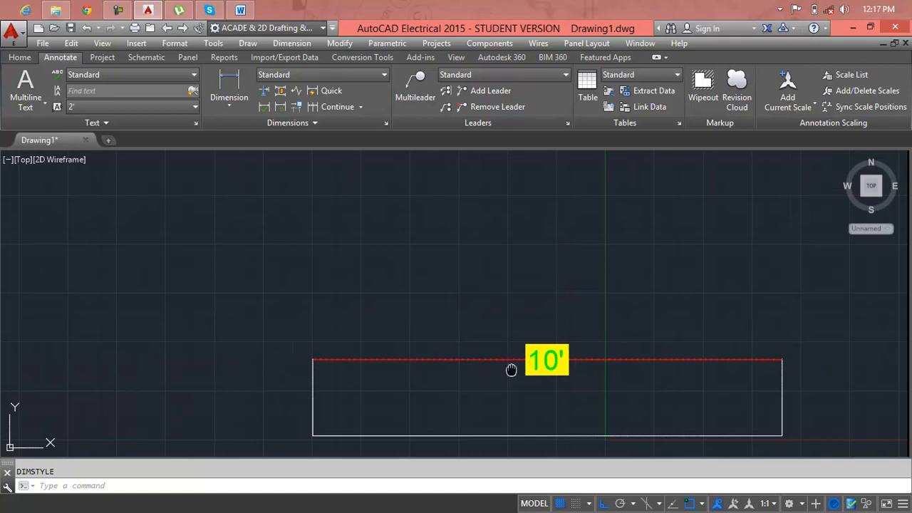
{"action": "middle_click_drag", "start_coordinate": [509, 367], "coordinate": [462, 311]}
{"action": "scroll", "coordinate": [541, 320], "scroll_direction": "up", "scroll_amount": 3}
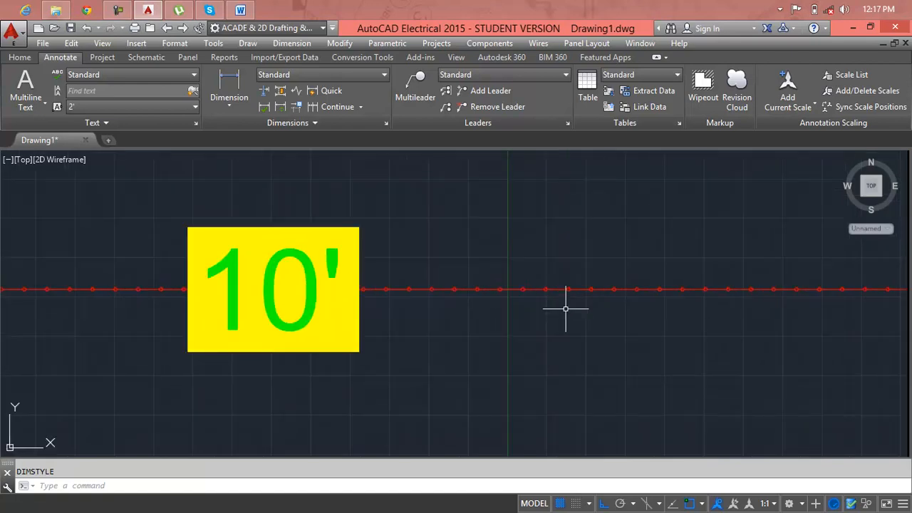
{"action": "scroll", "coordinate": [565, 309], "scroll_direction": "down", "scroll_amount": 3}
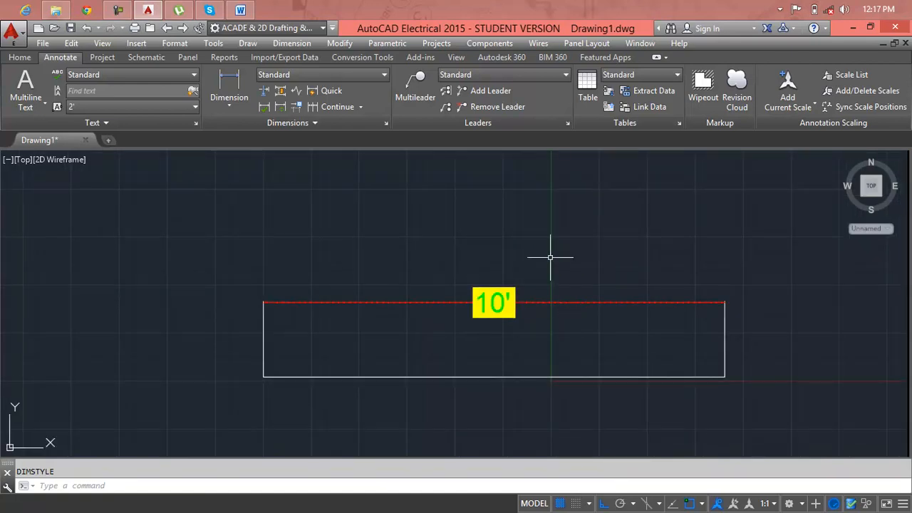
Add a linear dimension to the horizontal line by selecting the line itself, with the dimension placed below it
{"action": "left_click", "coordinate": [231, 102]}
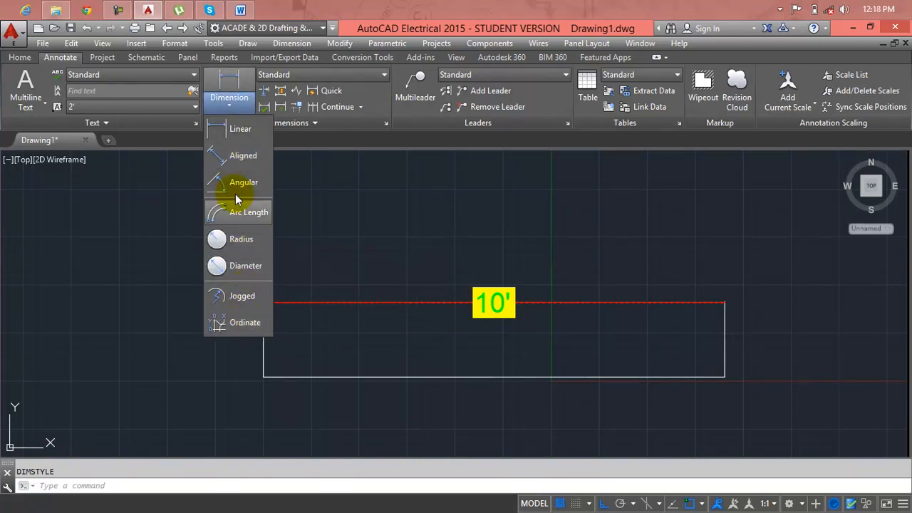
{"action": "left_click", "coordinate": [235, 79]}
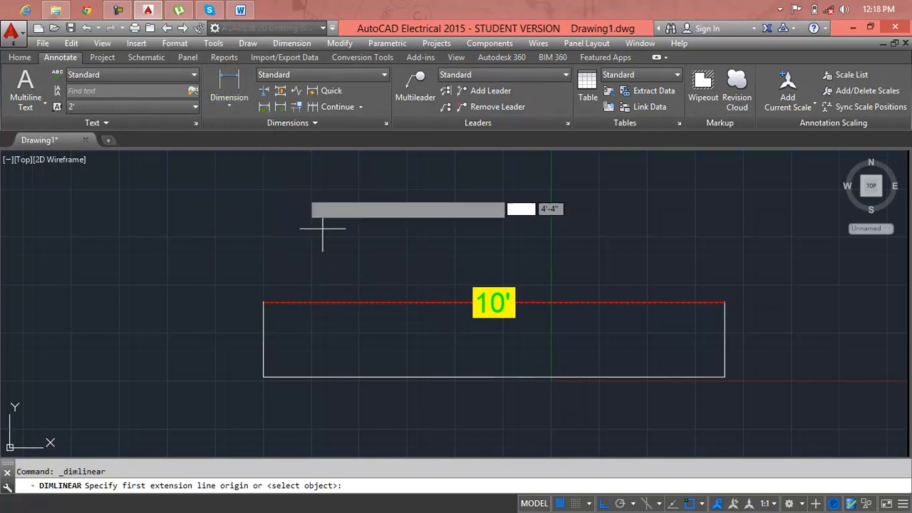
{"action": "key", "text": "Return"}
{"action": "left_click", "coordinate": [403, 375]}
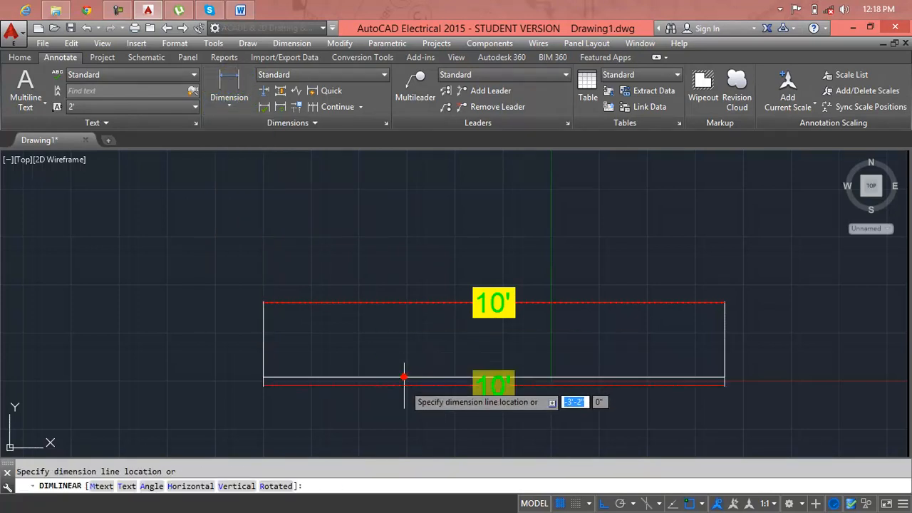
{"action": "left_click", "coordinate": [407, 416]}
Delete the linear dimension below the horizontal line
{"action": "mouse_move", "coordinate": [413, 416]}
{"action": "middle_mouse_down"}
{"action": "mouse_move", "coordinate": [428, 316]}
{"action": "mouse_move", "coordinate": [446, 319]}
{"action": "middle_mouse_up"}
{"action": "left_click", "coordinate": [511, 329]}
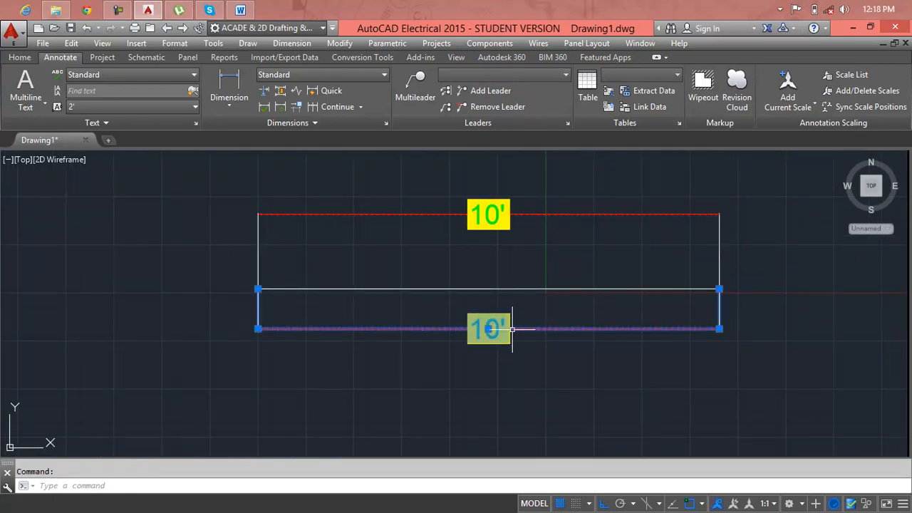
{"action": "key", "text": "Delete"}
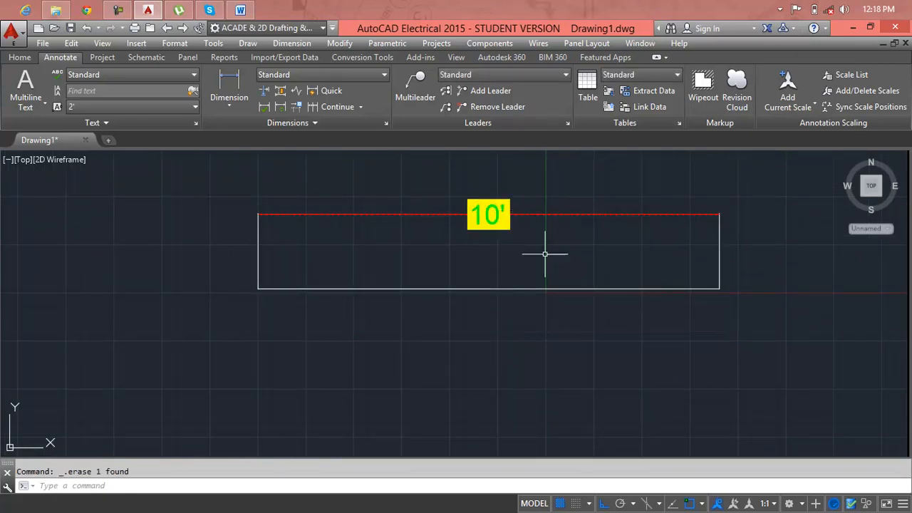
Set DIMSCALE to 5' and update the dimension above the line to the new overall scale
{"action": "type", "text": "dimsc"}
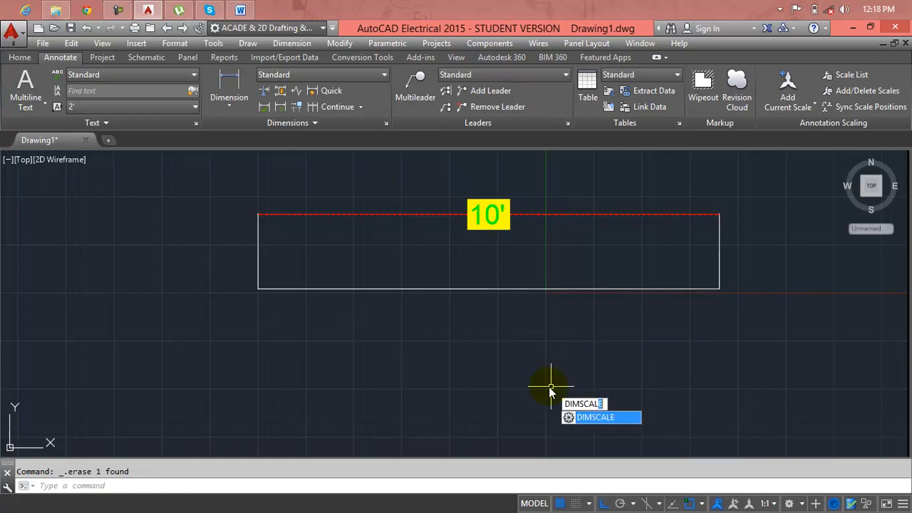
{"action": "key", "text": "Return"}
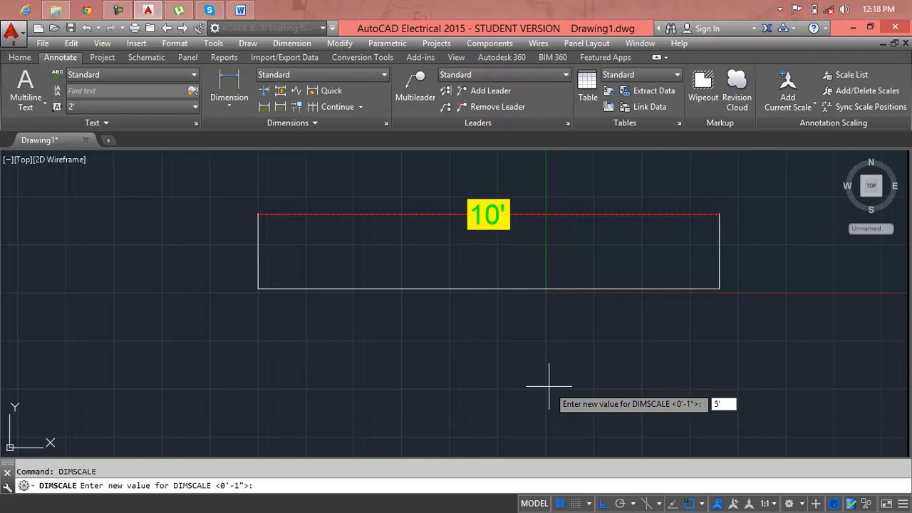
{"action": "key", "text": "Return"}
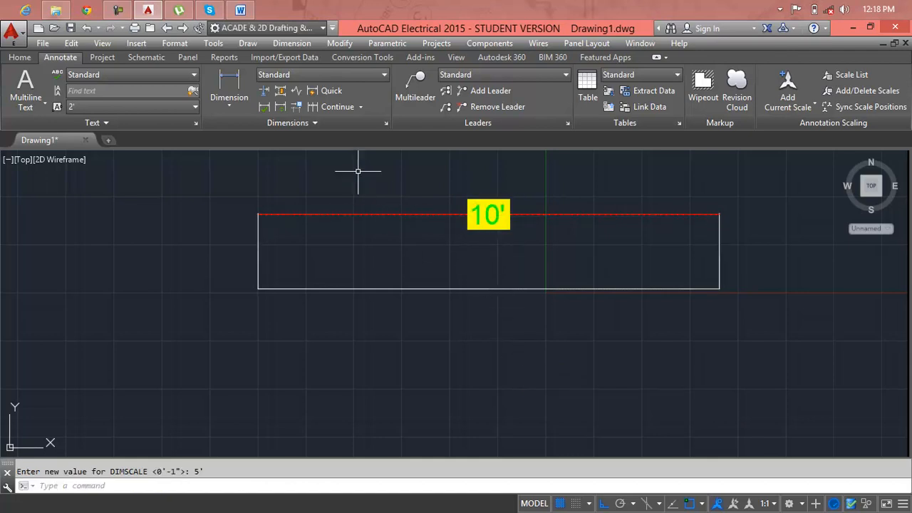
{"action": "left_click", "coordinate": [285, 109]}
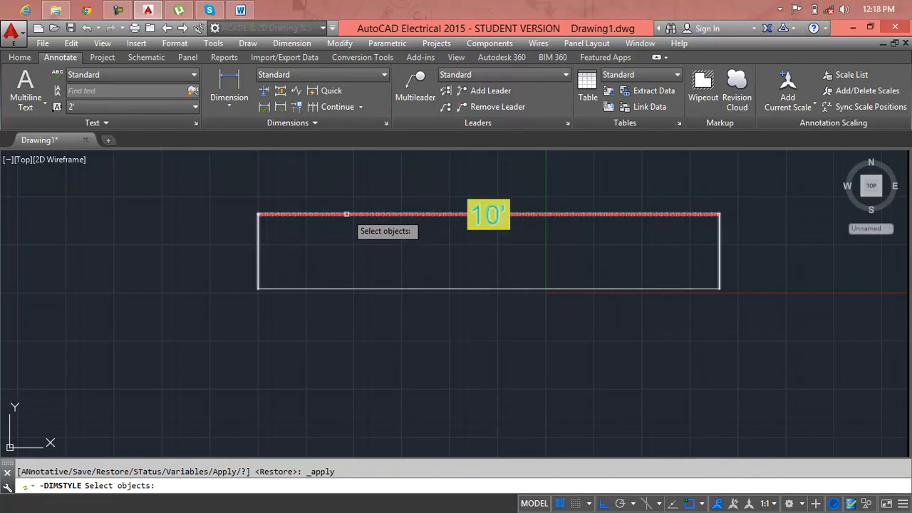
{"action": "left_click", "coordinate": [346, 213]}
{"action": "right_click", "coordinate": [329, 191]}
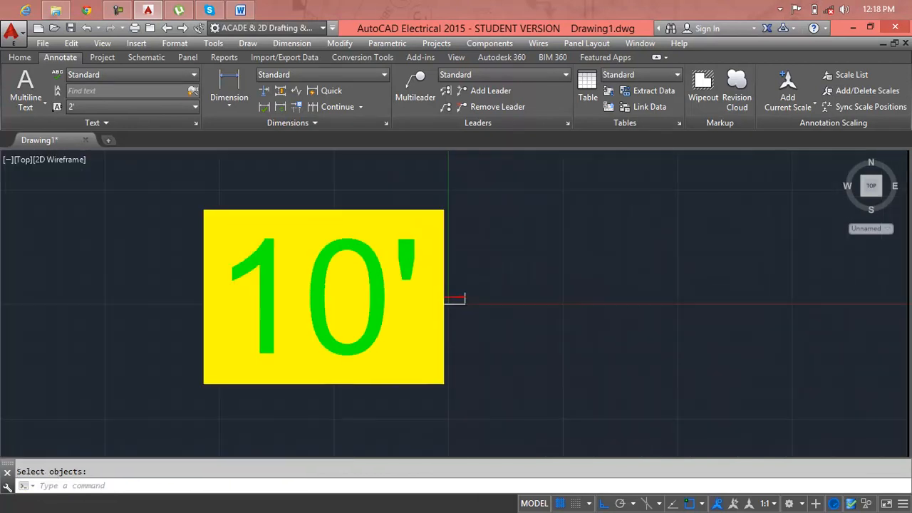
Set DIMSCALE to 1' and update the oversized dimension to the new overall scale
{"action": "scroll", "coordinate": [454, 330], "scroll_direction": "down", "scroll_amount": 2}
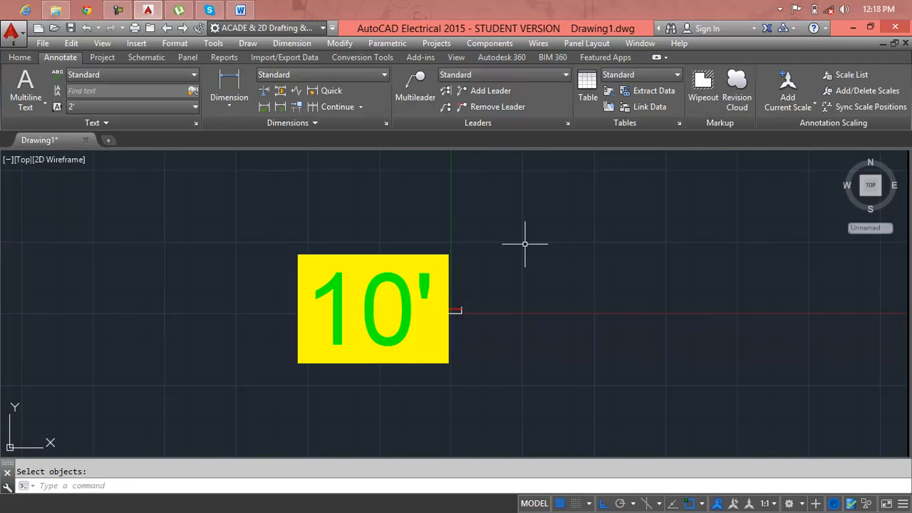
{"action": "type", "text": "DIM"}
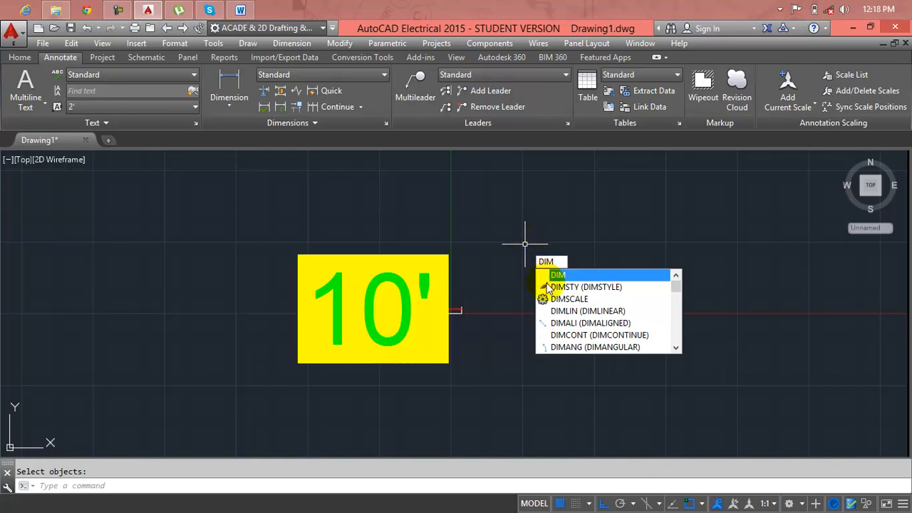
{"action": "left_click", "coordinate": [556, 299]}
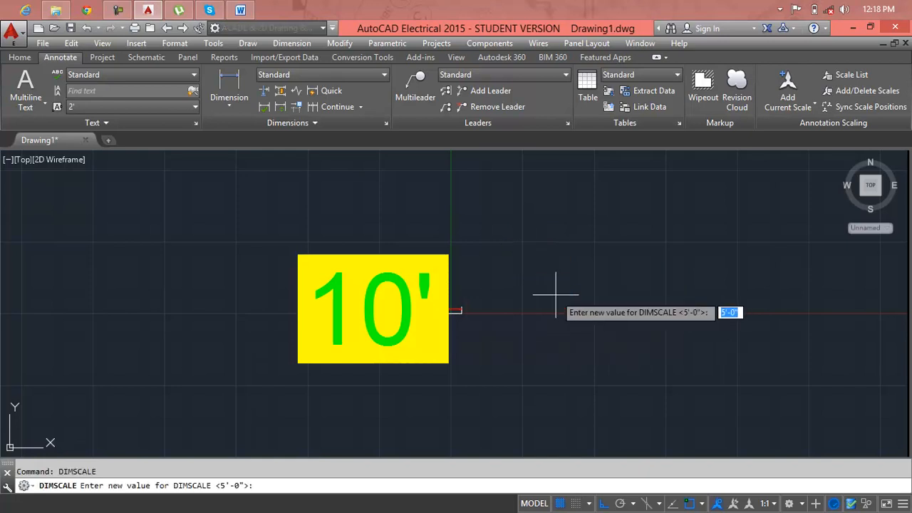
{"action": "type", "text": "1'"}
{"action": "key", "text": "Return"}
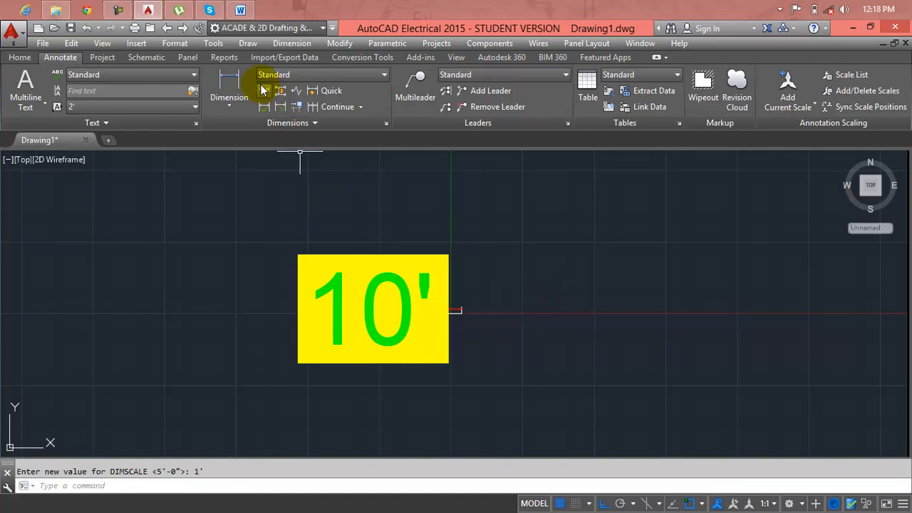
{"action": "left_click", "coordinate": [279, 107]}
{"action": "left_click", "coordinate": [462, 309]}
{"action": "key", "text": "Return"}
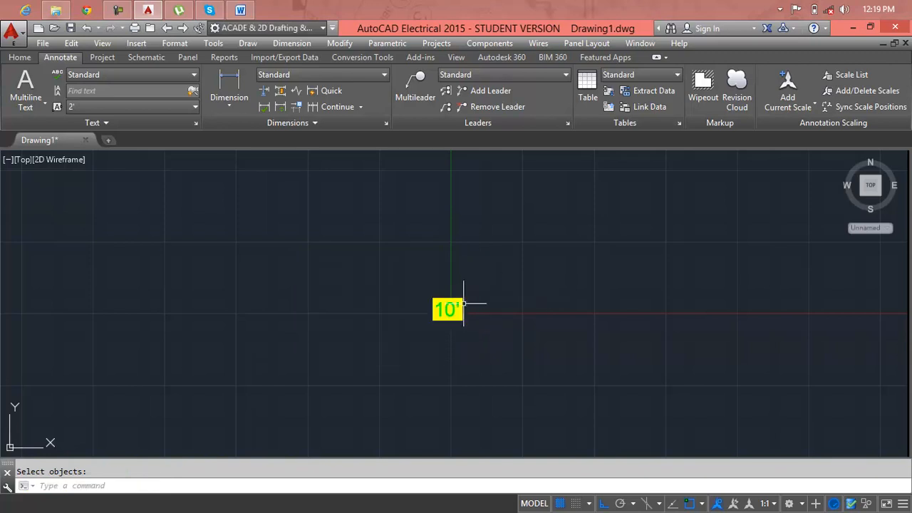
Undo both scale updates of the dimension and the DIMSCALE change to 1'
{"action": "scroll", "coordinate": [450, 306], "scroll_direction": "up", "scroll_amount": 5}
{"action": "scroll", "coordinate": [451, 306], "scroll_direction": "down", "scroll_amount": 5}
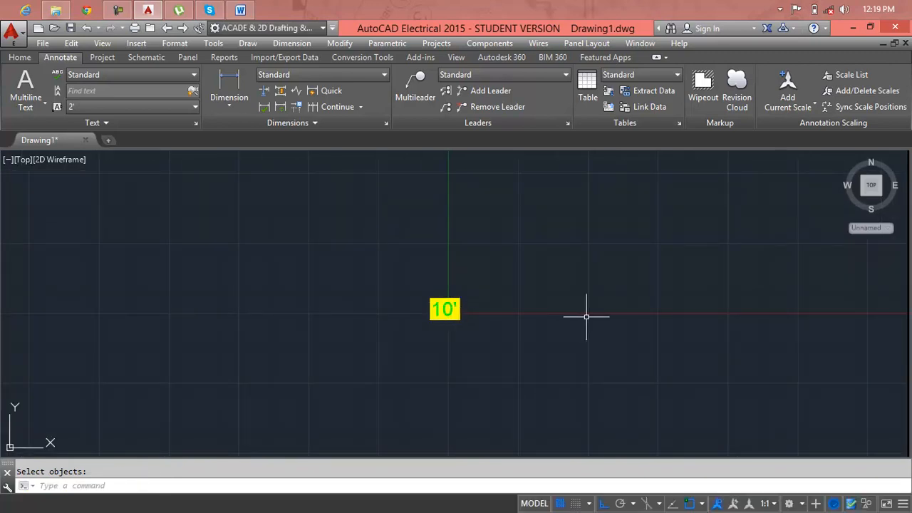
{"action": "key", "text": "ctrl+z"}
{"action": "key", "text": "ctrl+z"}
{"action": "key", "text": "ctrl+z"}
{"action": "key", "text": "ctrl+z"}
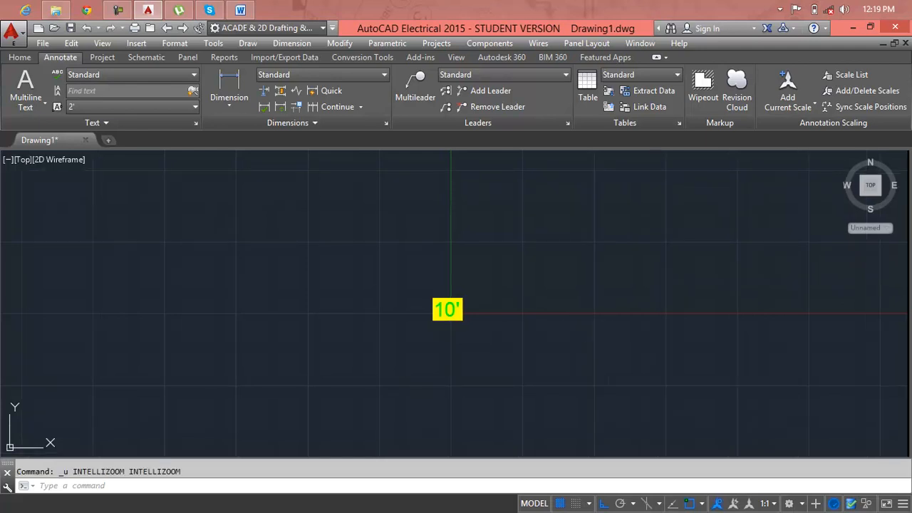
{"action": "key", "text": "ctrl+z"}
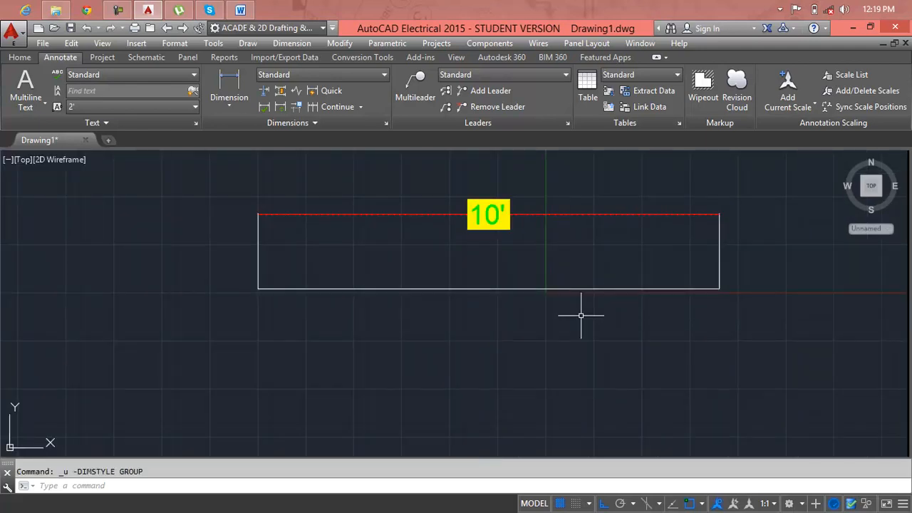
Delete the horizontal line together with its dimension to clear the drawing
{"action": "left_click", "coordinate": [500, 213]}
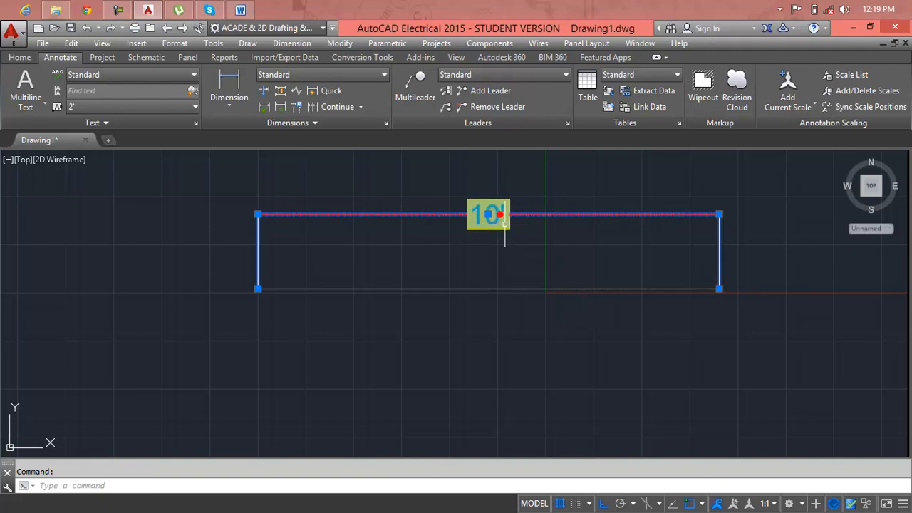
{"action": "left_click", "coordinate": [740, 190]}
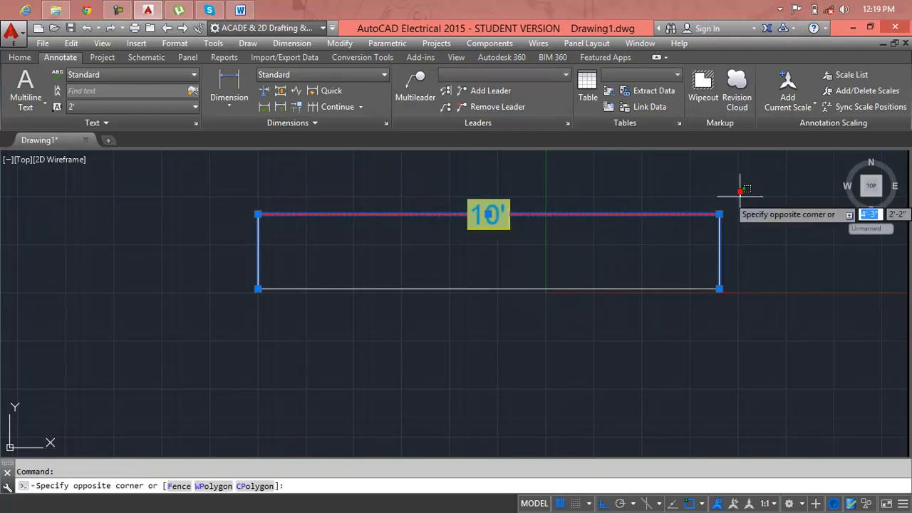
{"action": "left_click", "coordinate": [235, 313]}
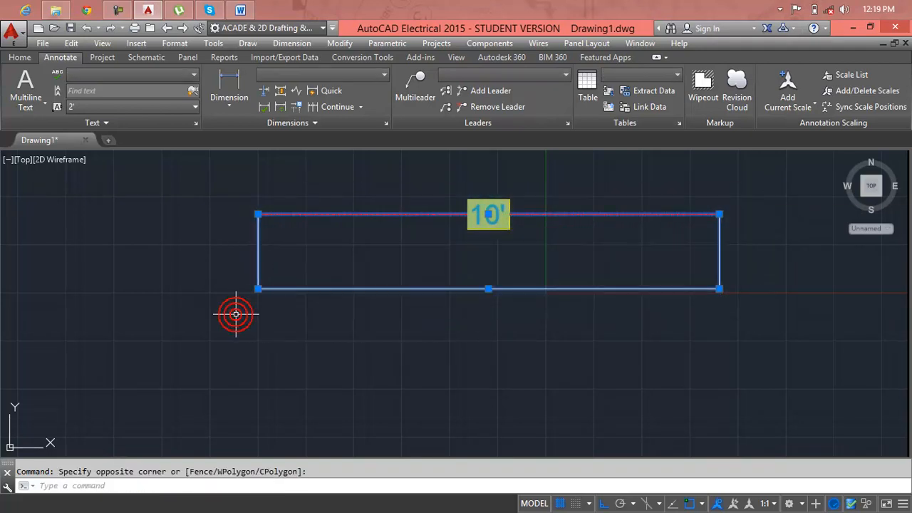
{"action": "key", "text": "Delete"}
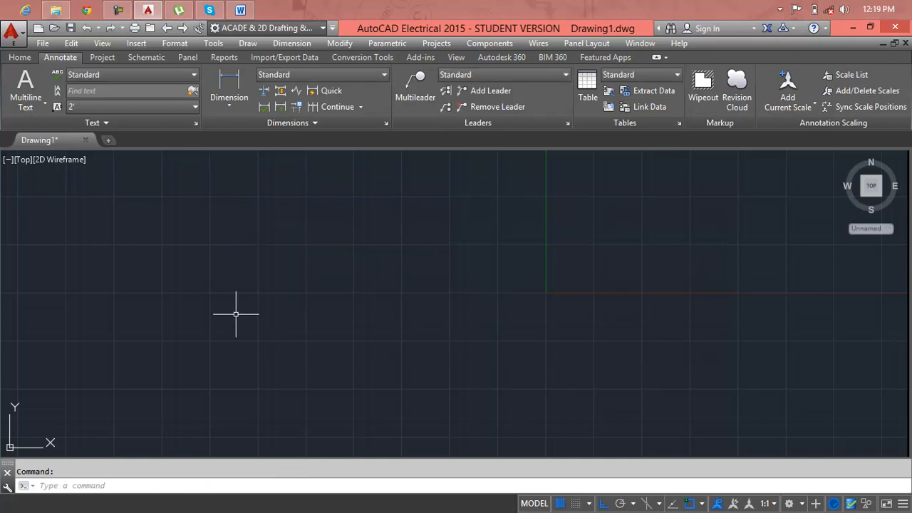